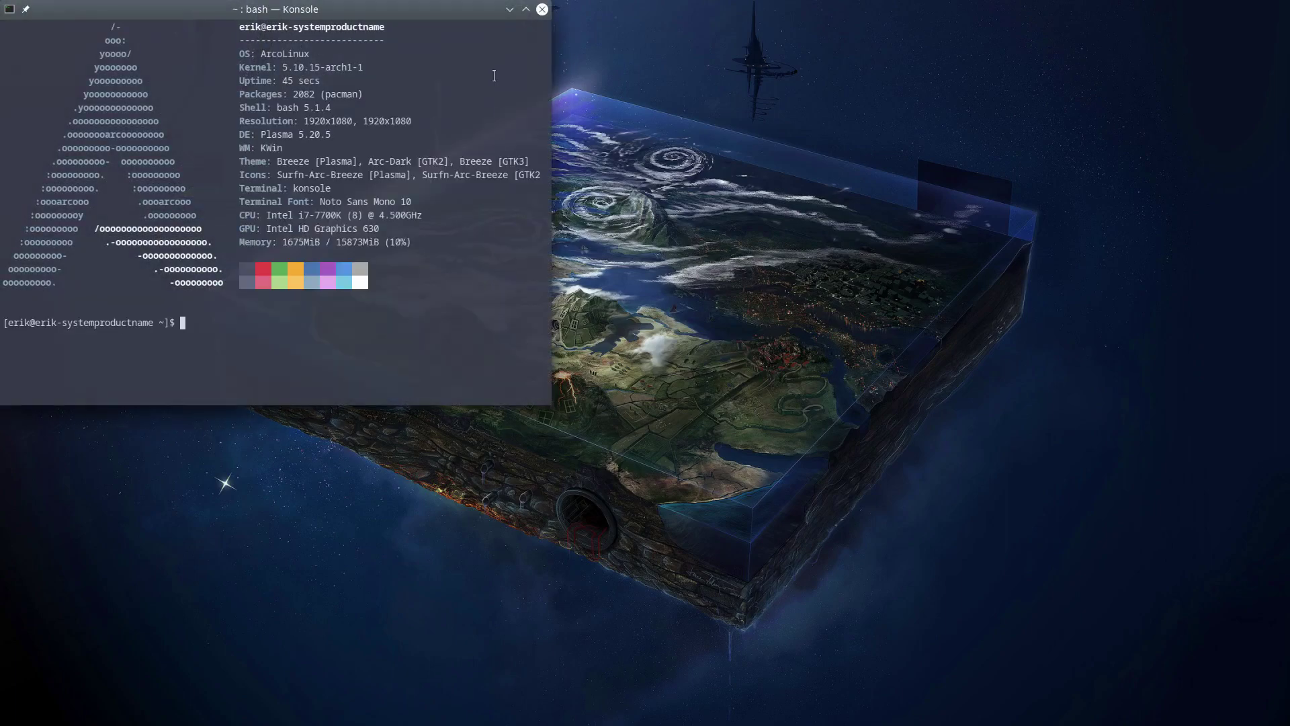
Drag the Konsole system-info window to the centre of the screen
drag(429, 15, 800, 127)
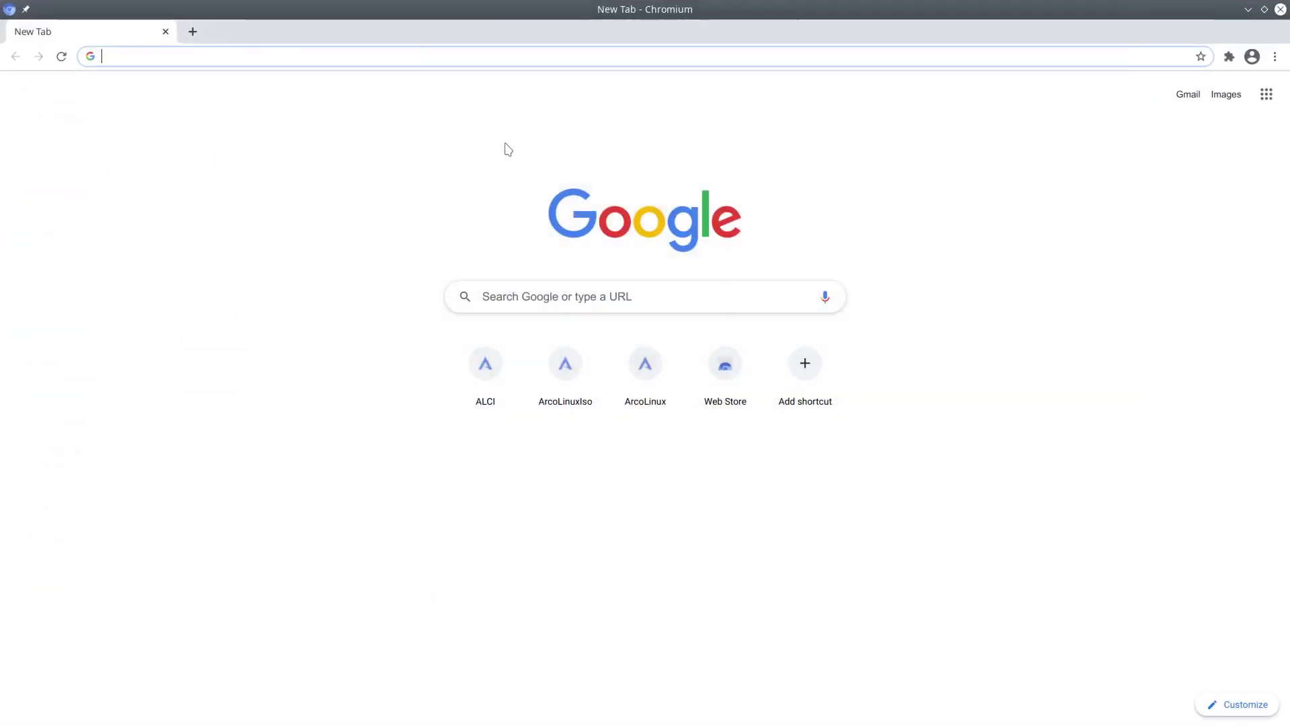
Load alci.online, browse its Build on page of supported distributions, then restore the browser window
text(all)
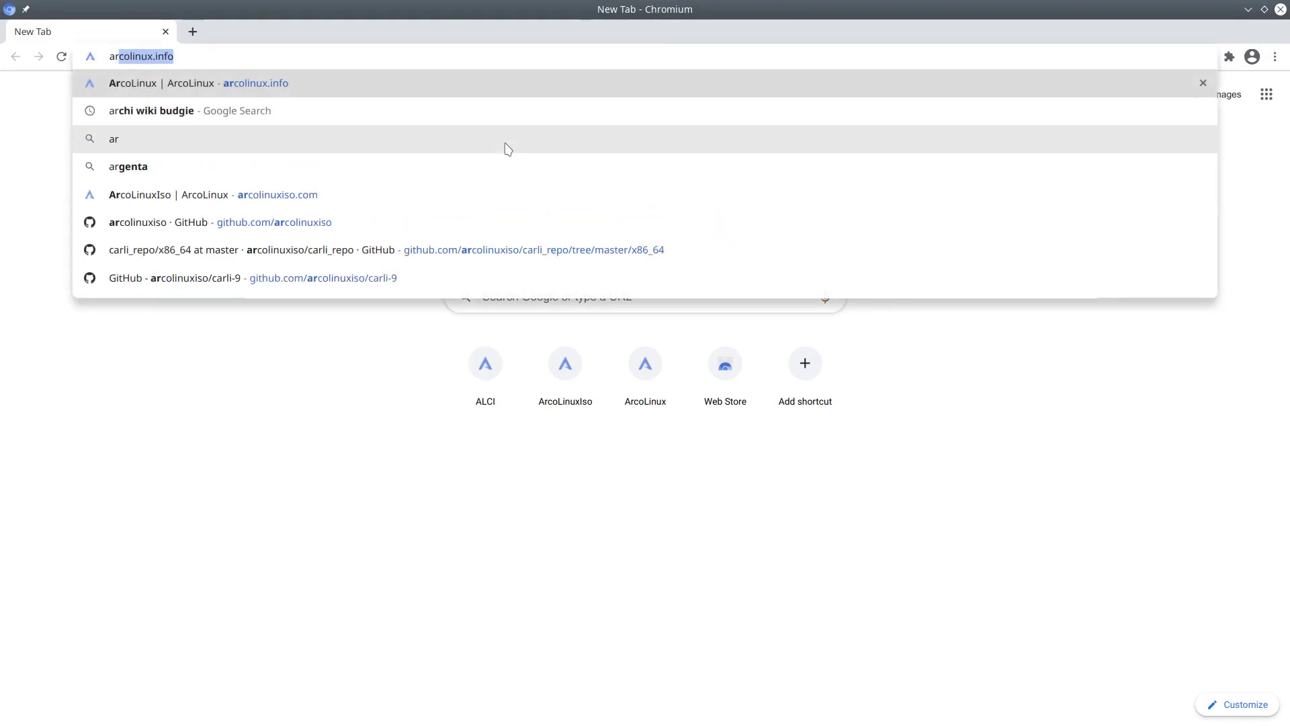
key(BackSpace)
key(BackSpace)
text(lci.online)
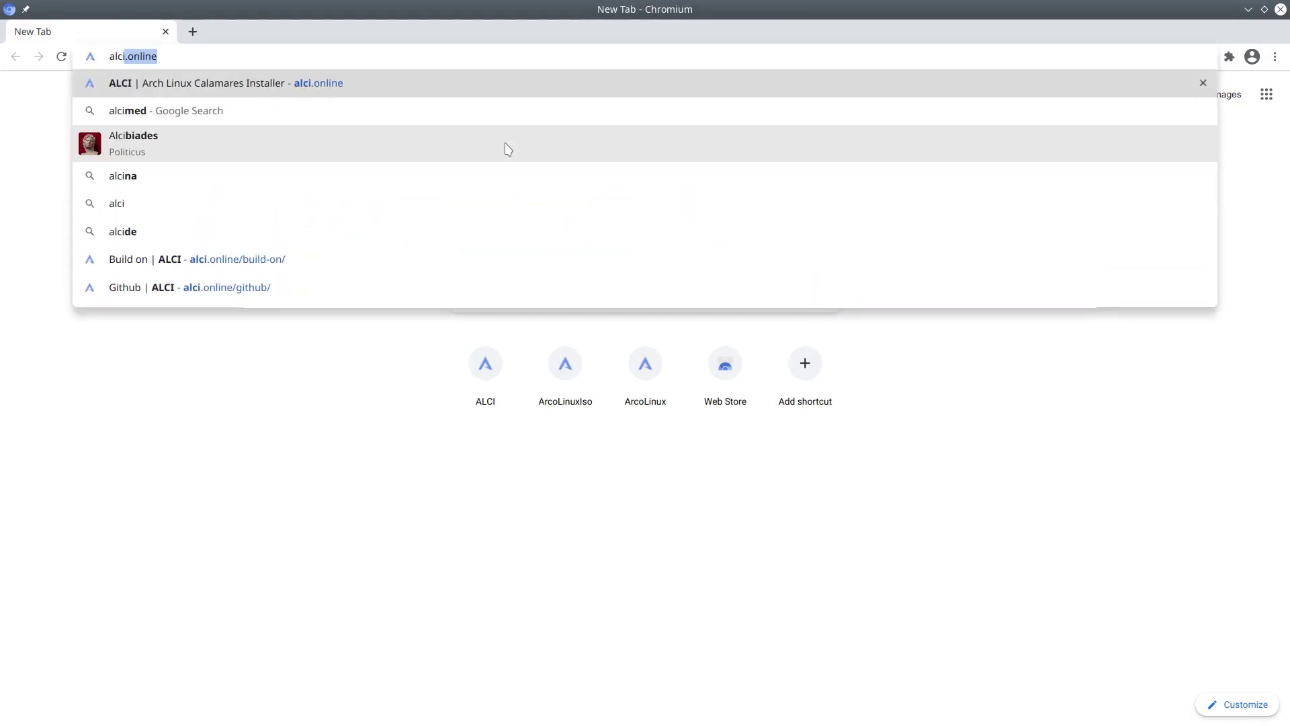
key(Return)
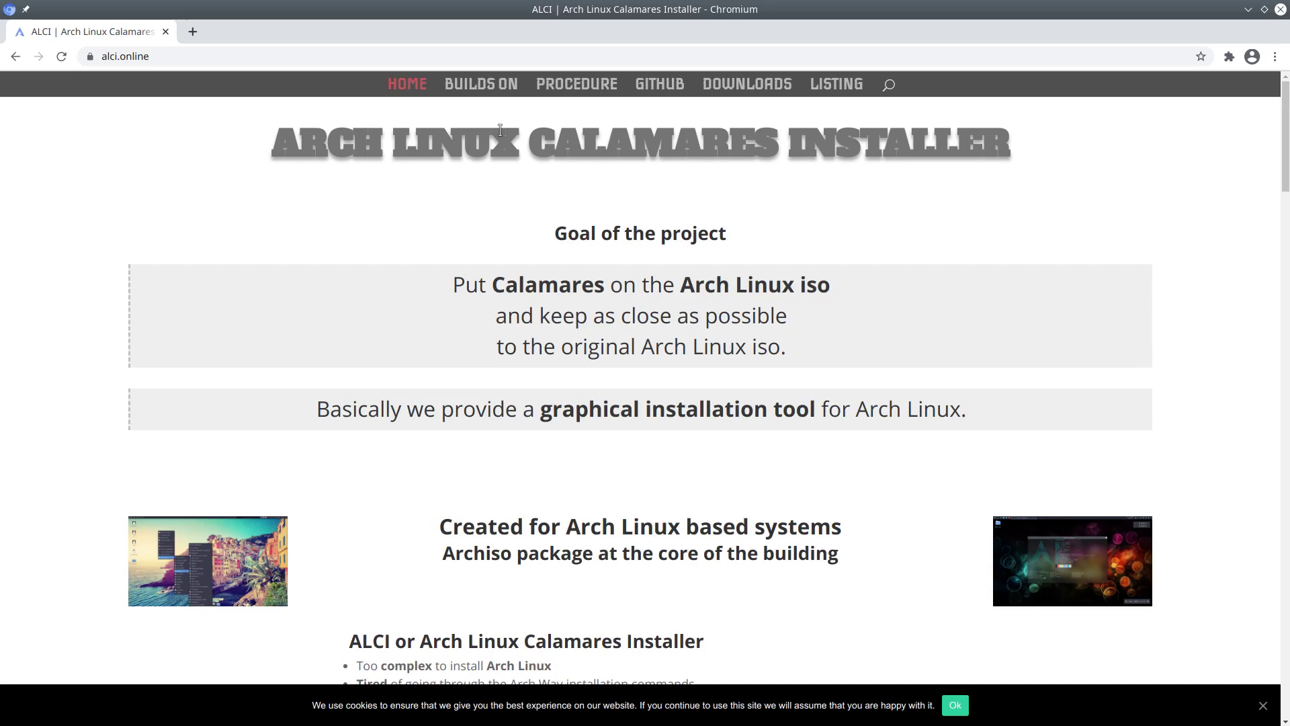
click(481, 84)
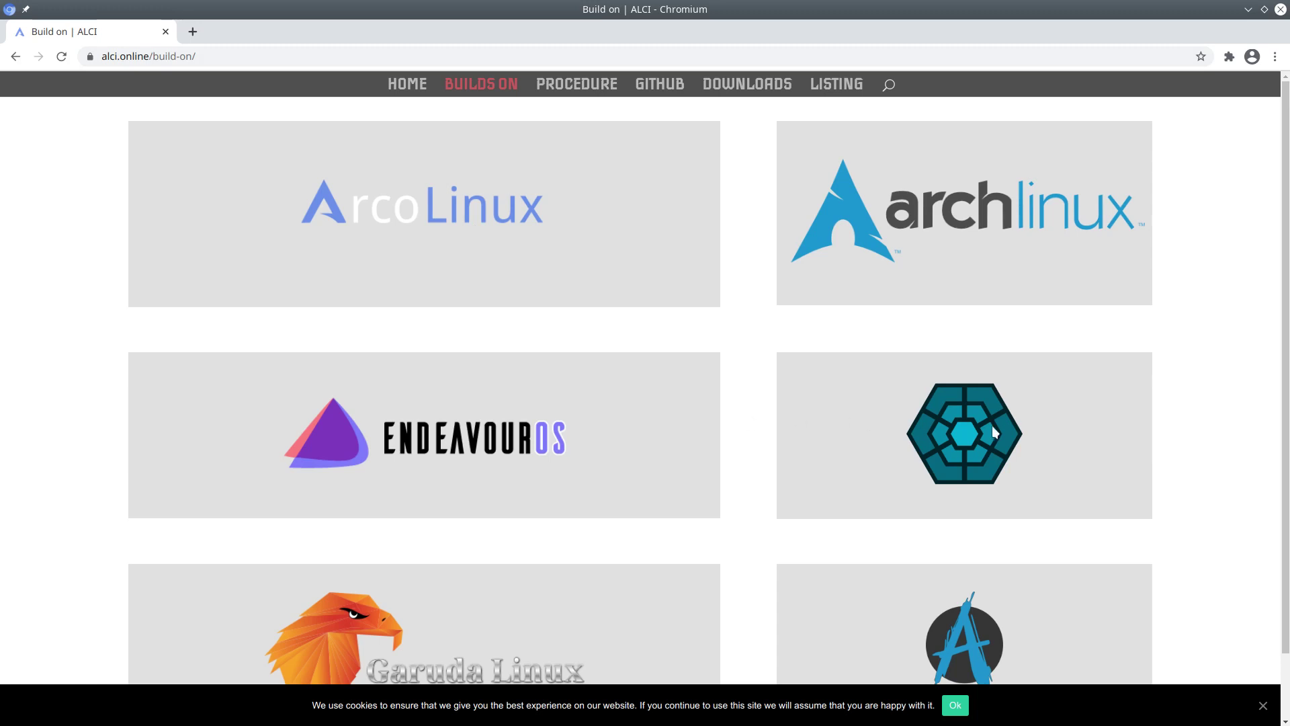
scroll(992, 425, down, 2)
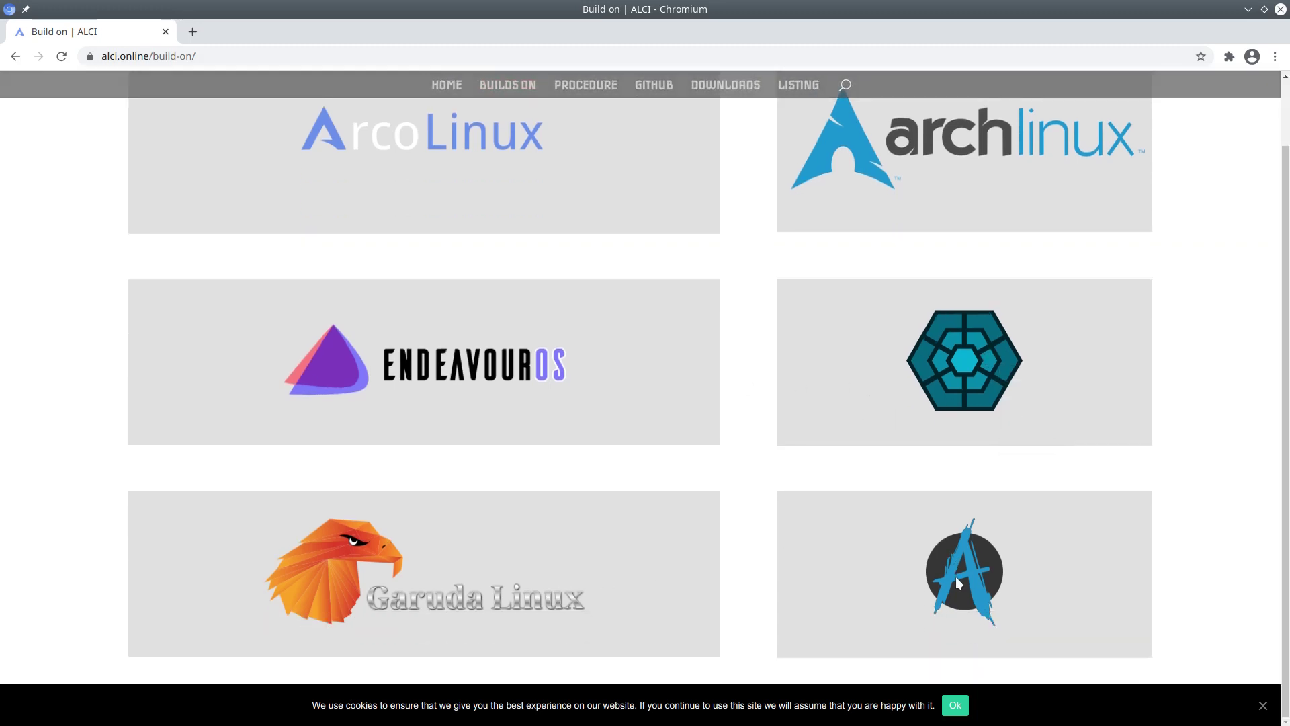
scroll(848, 570, up, 2)
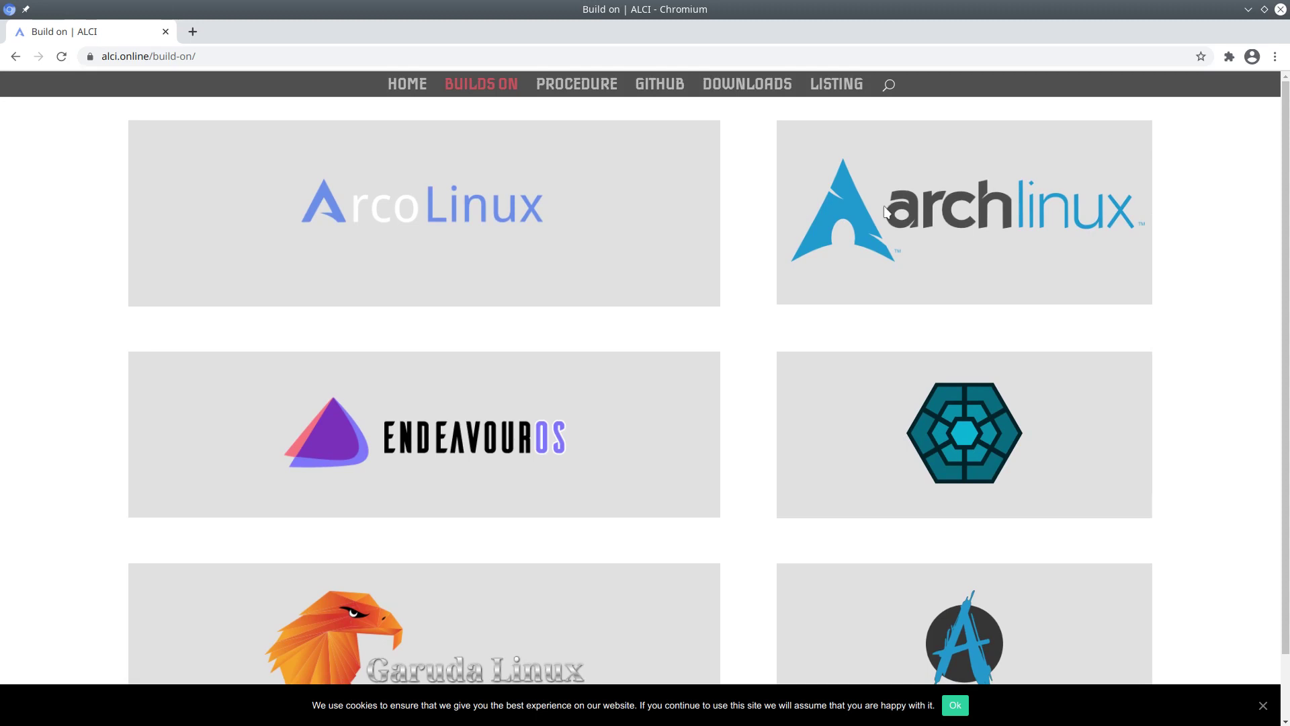
double_click(789, 12)
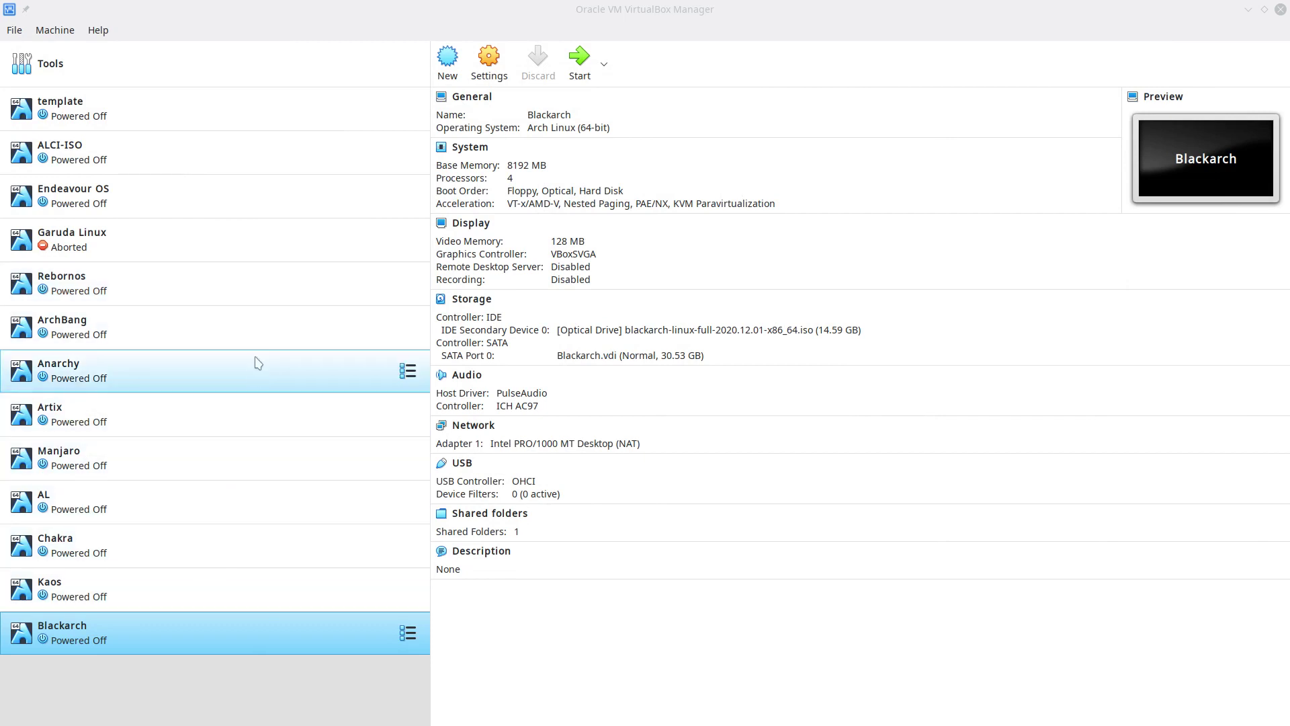
Select the Endeavour OS VM, leave its attached disc image unchanged, and start it
click(275, 197)
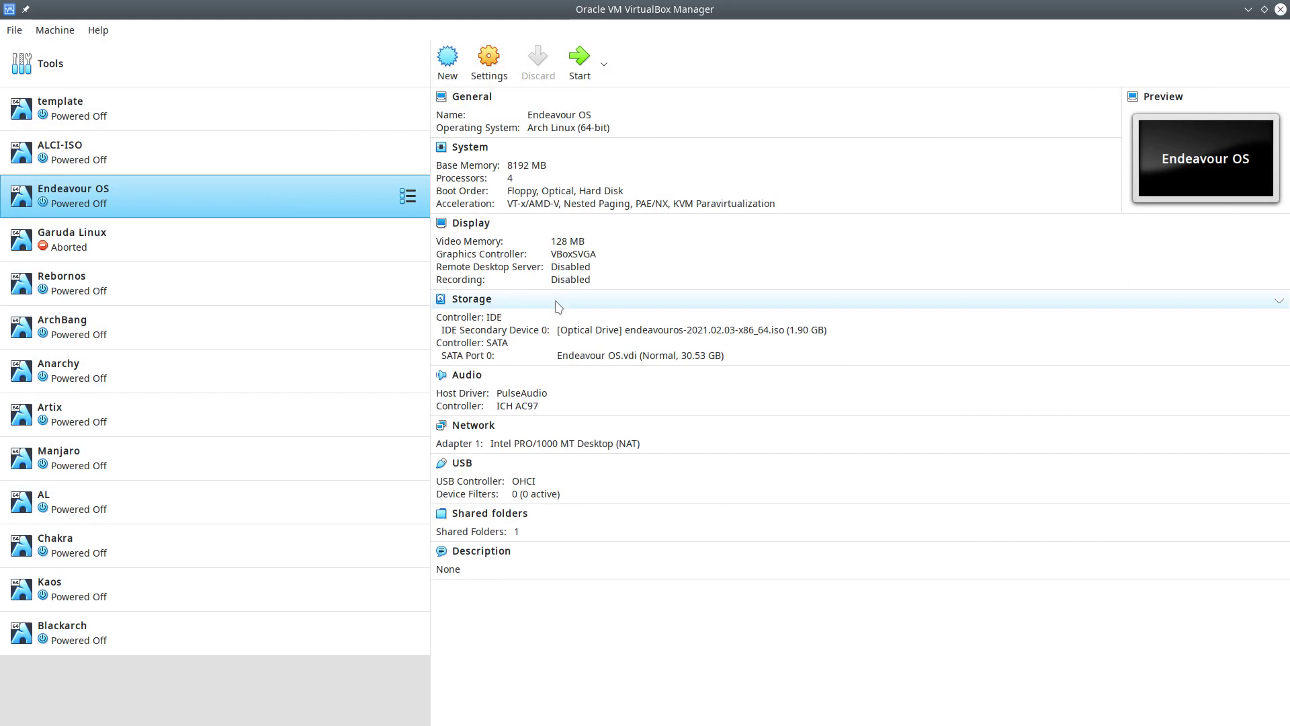
click(666, 336)
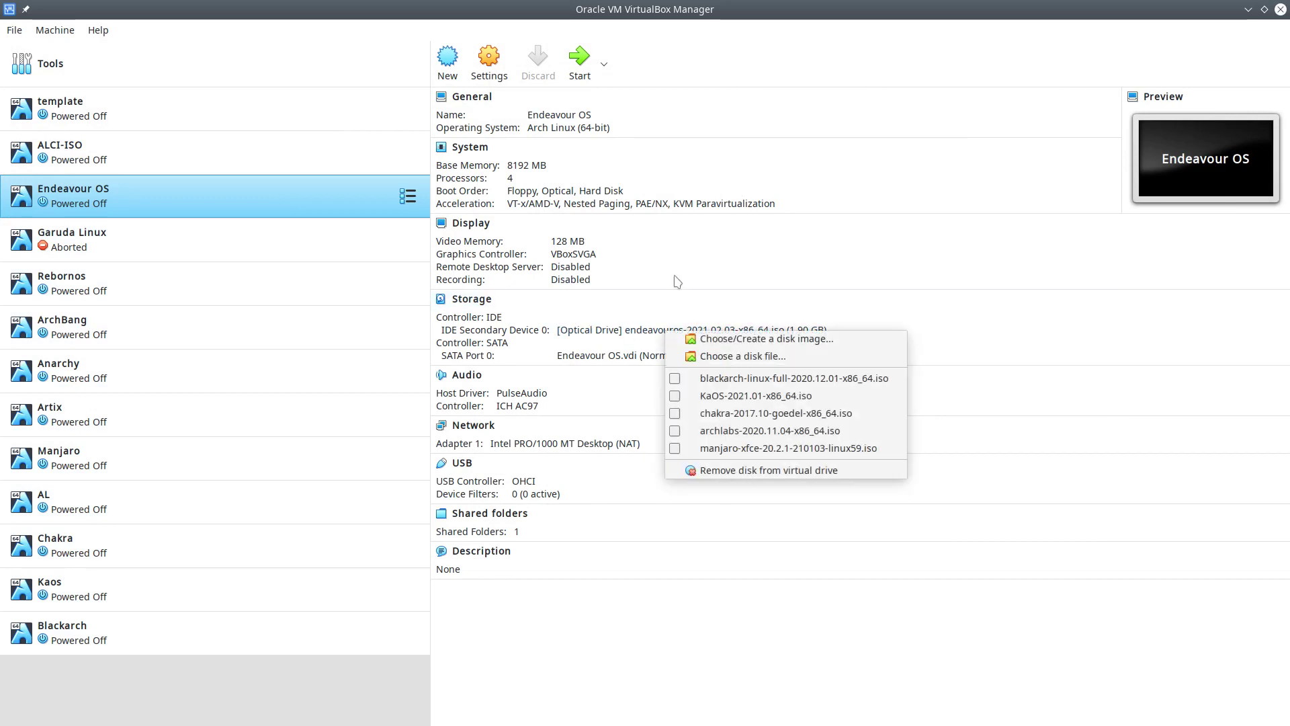
click(588, 76)
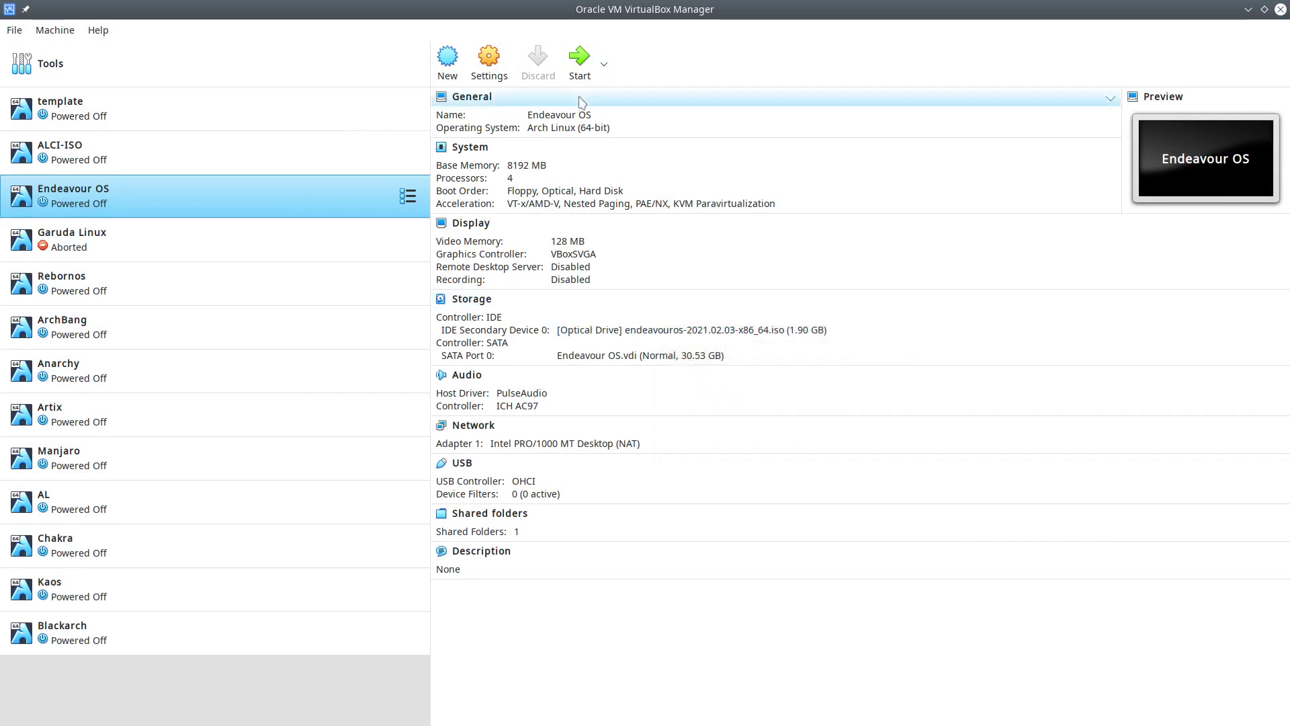
click(579, 68)
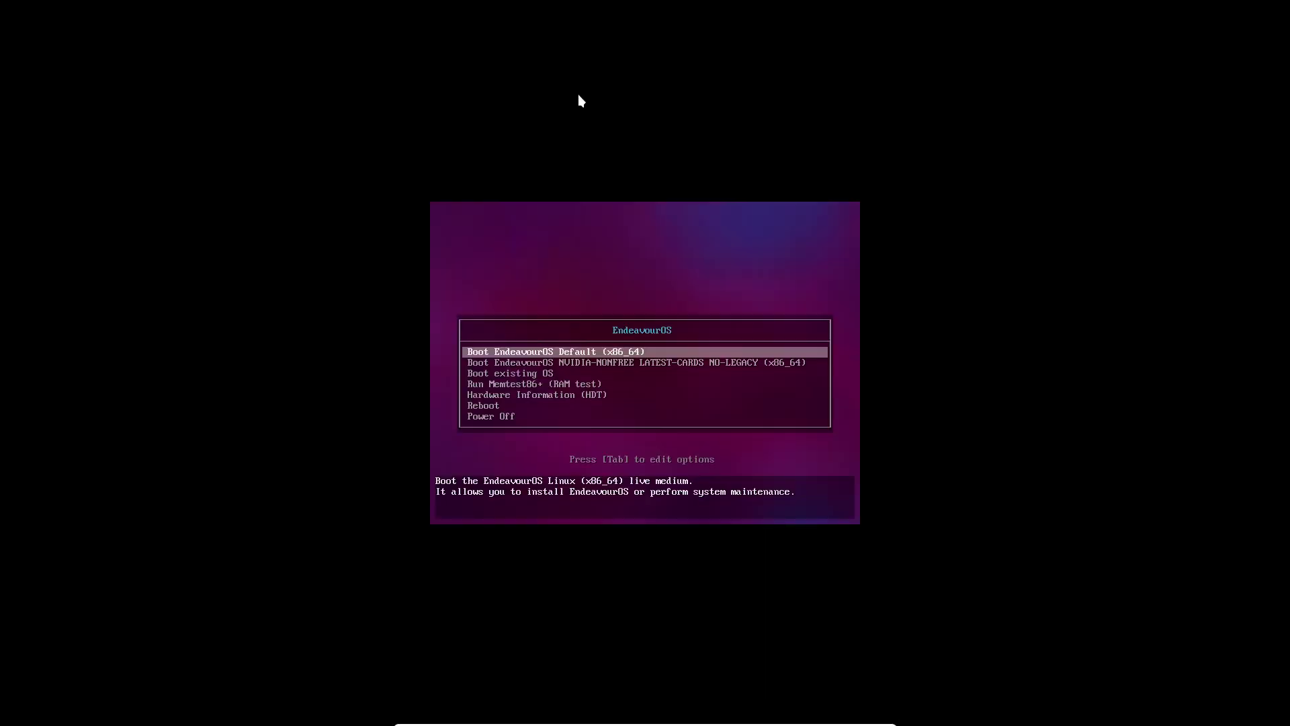
Review the default EndeavourOS boot entry's kernel options without changing them
key(Down)
key(Up)
key(Down)
key(Up)
key(Tab)
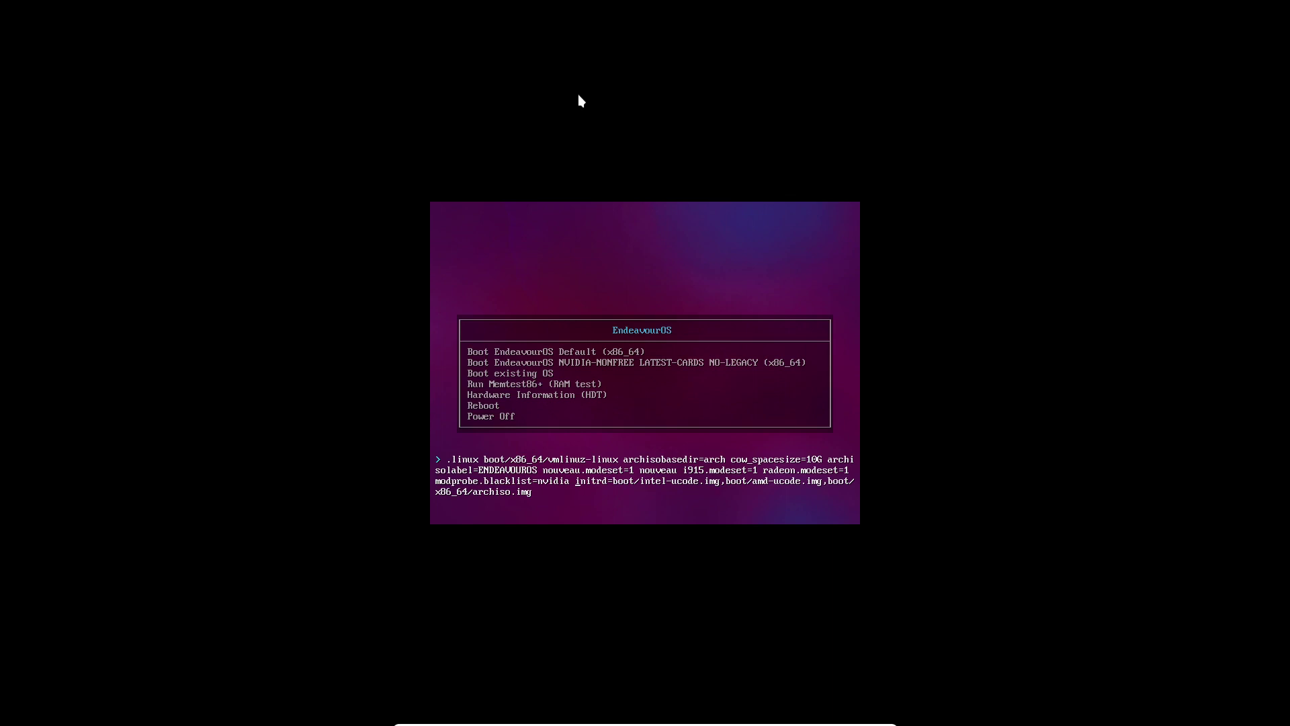
key(Escape)
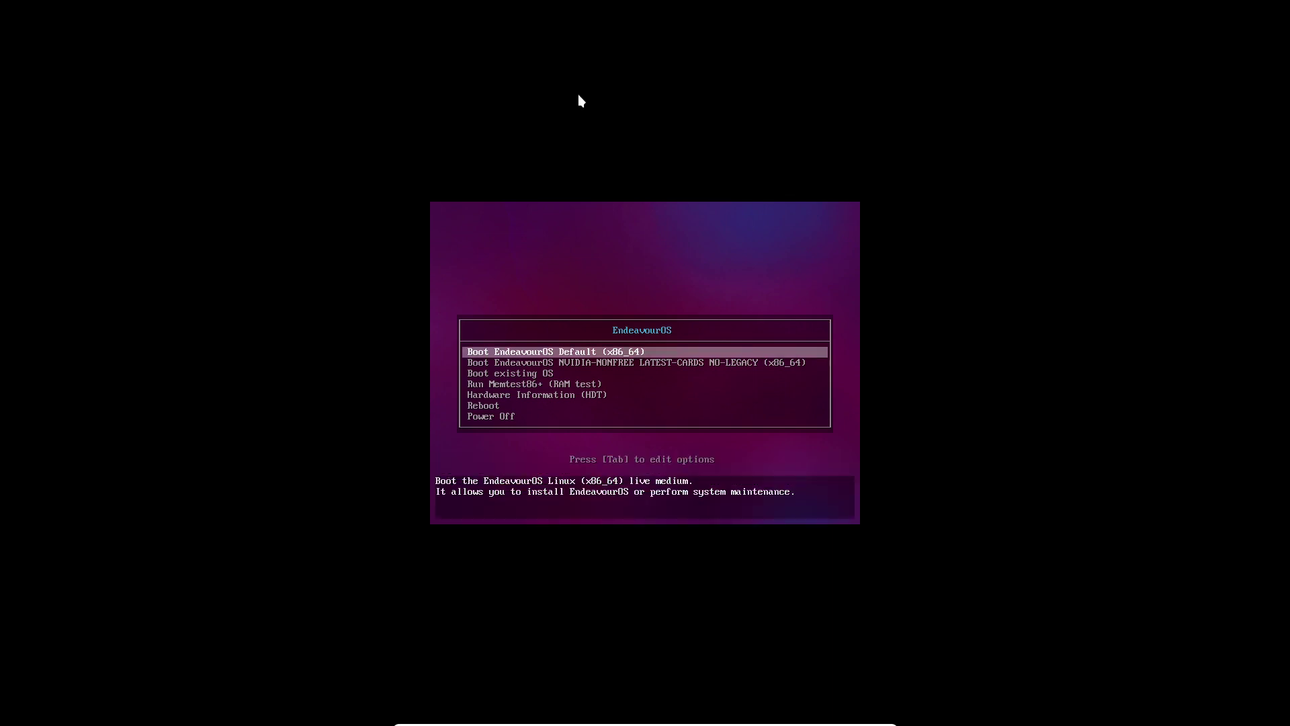
Review the NVIDIA-NONFREE entry's kernel options, then boot the default EndeavourOS live system
key(Down)
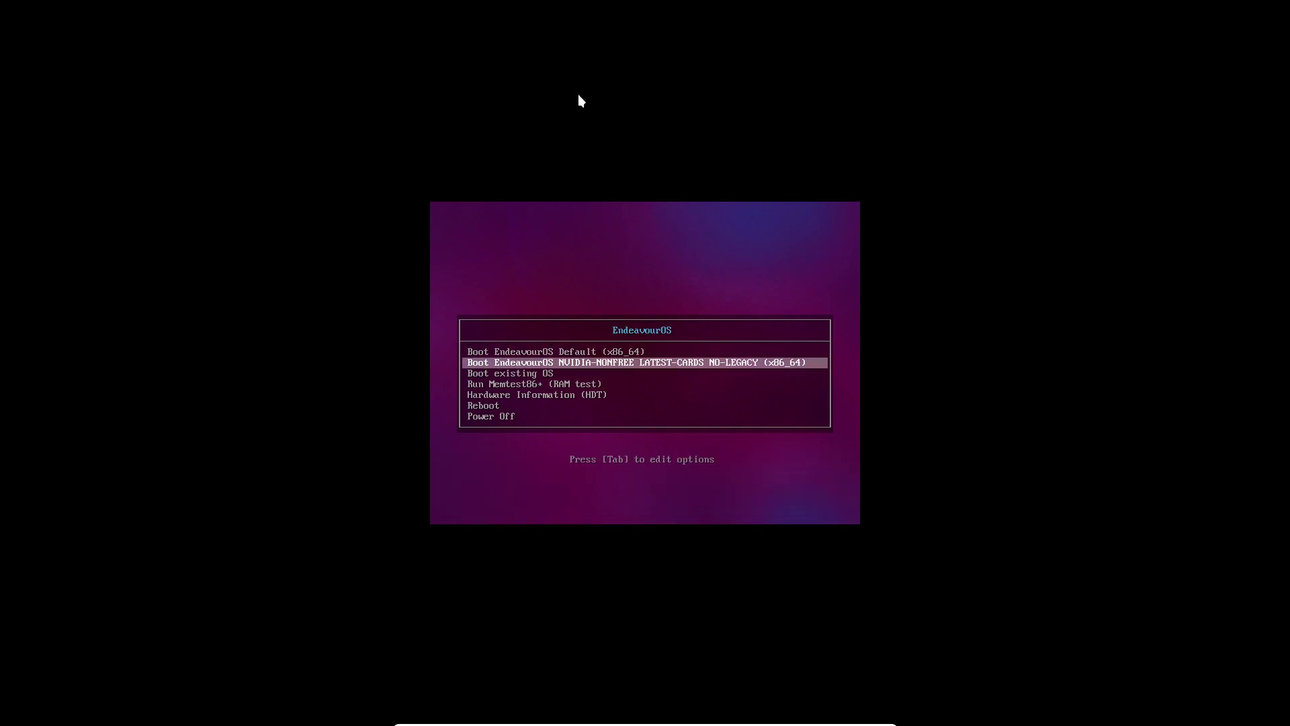
key(Tab)
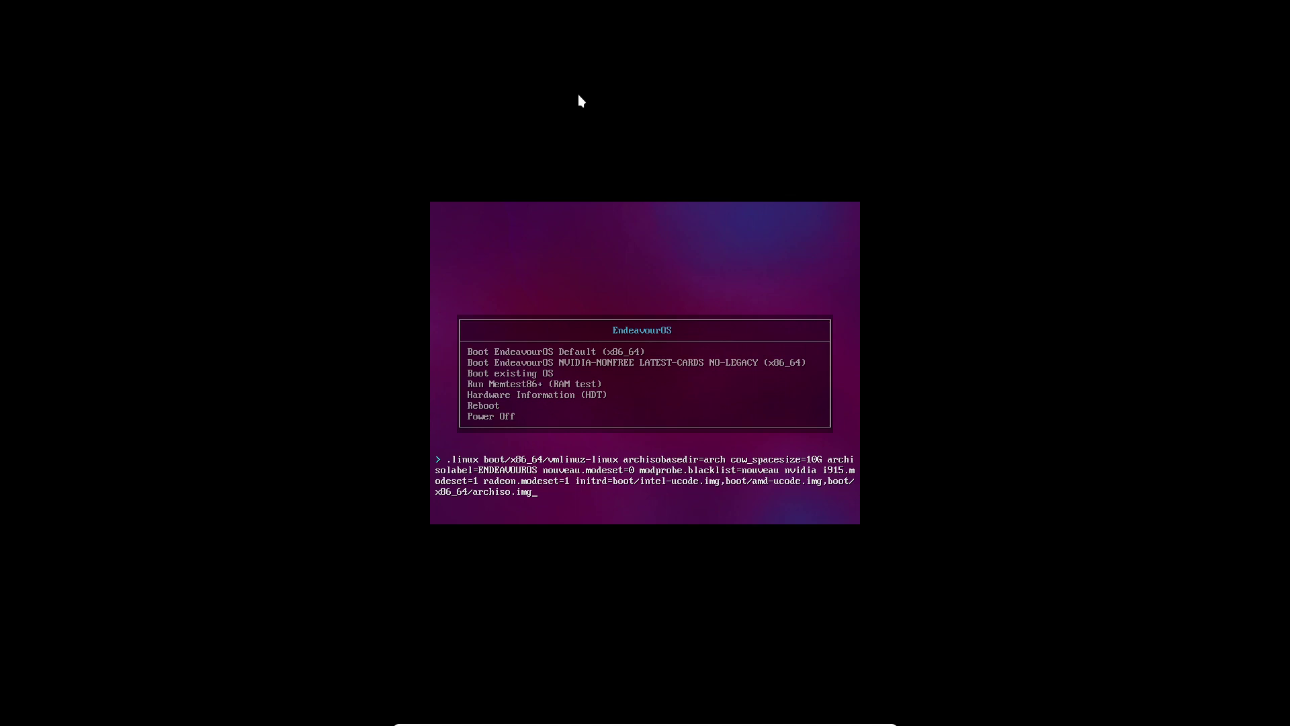
key(Escape)
key(Up)
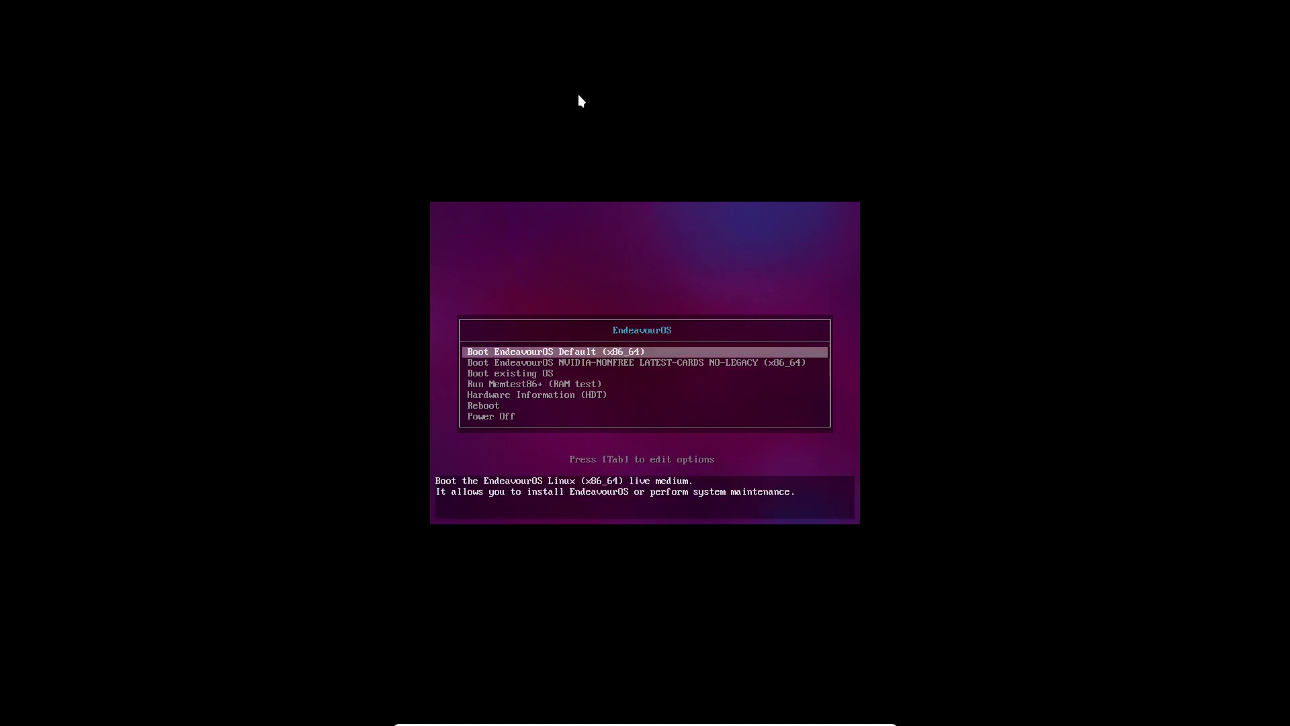
key(Down)
key(Down)
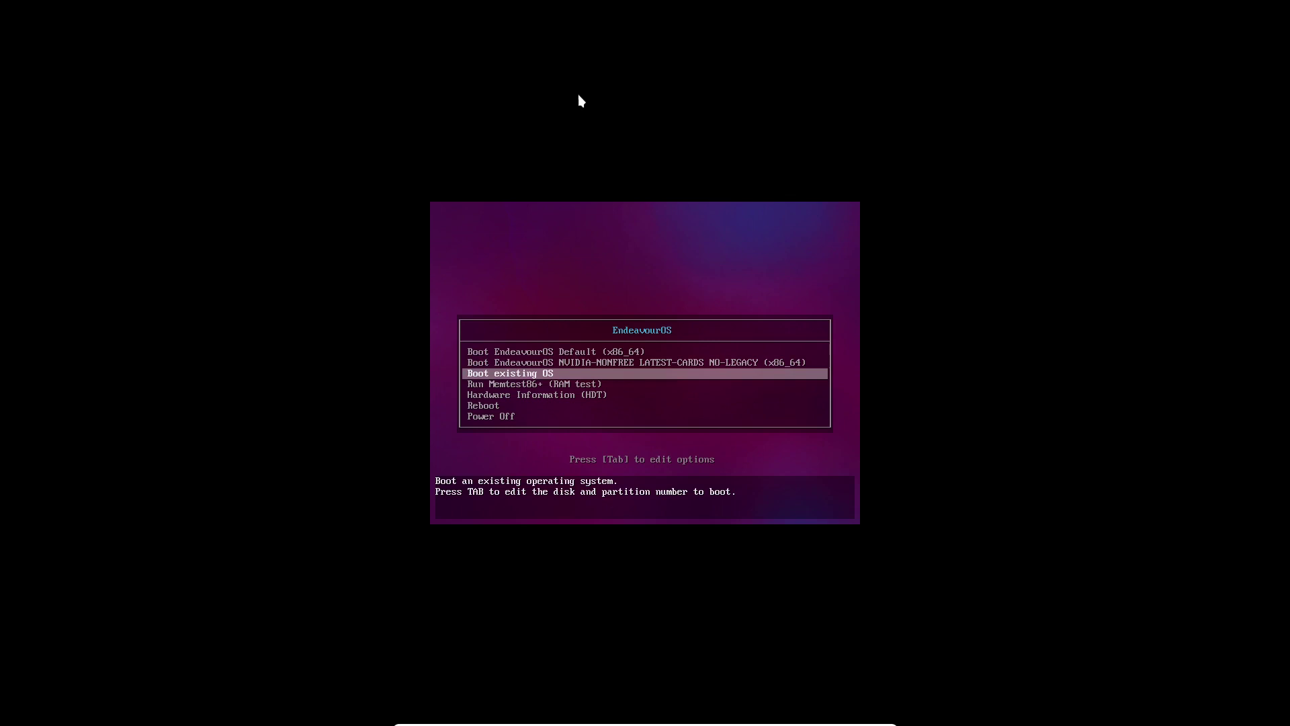
key(Up)
key(Up)
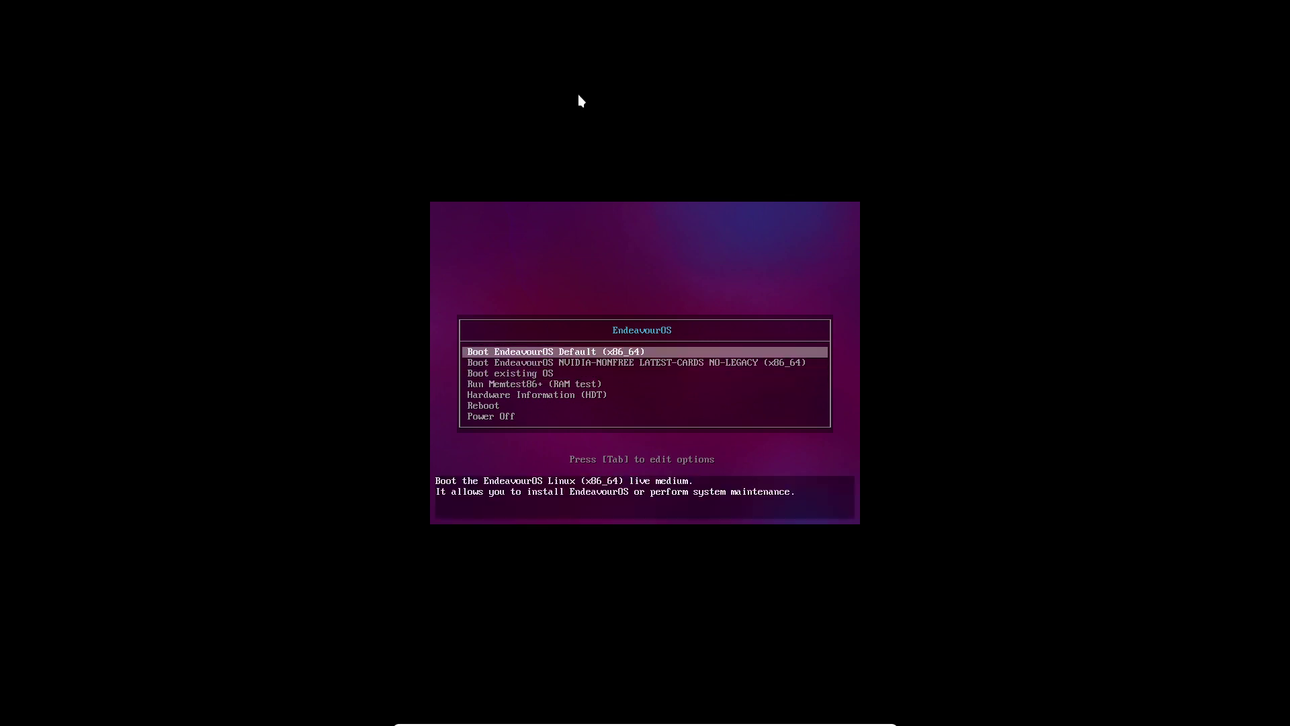
key(Return)
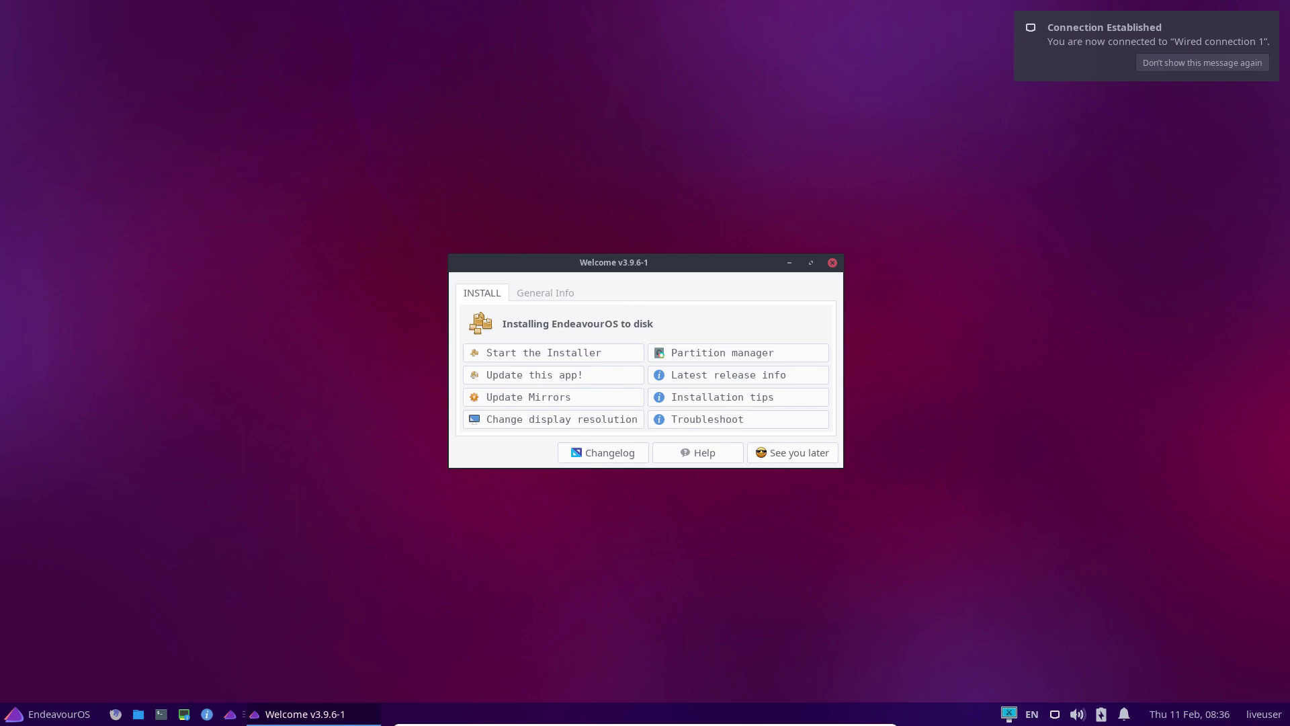
Launch the EndeavourOS installer using the Online installation method
click(531, 354)
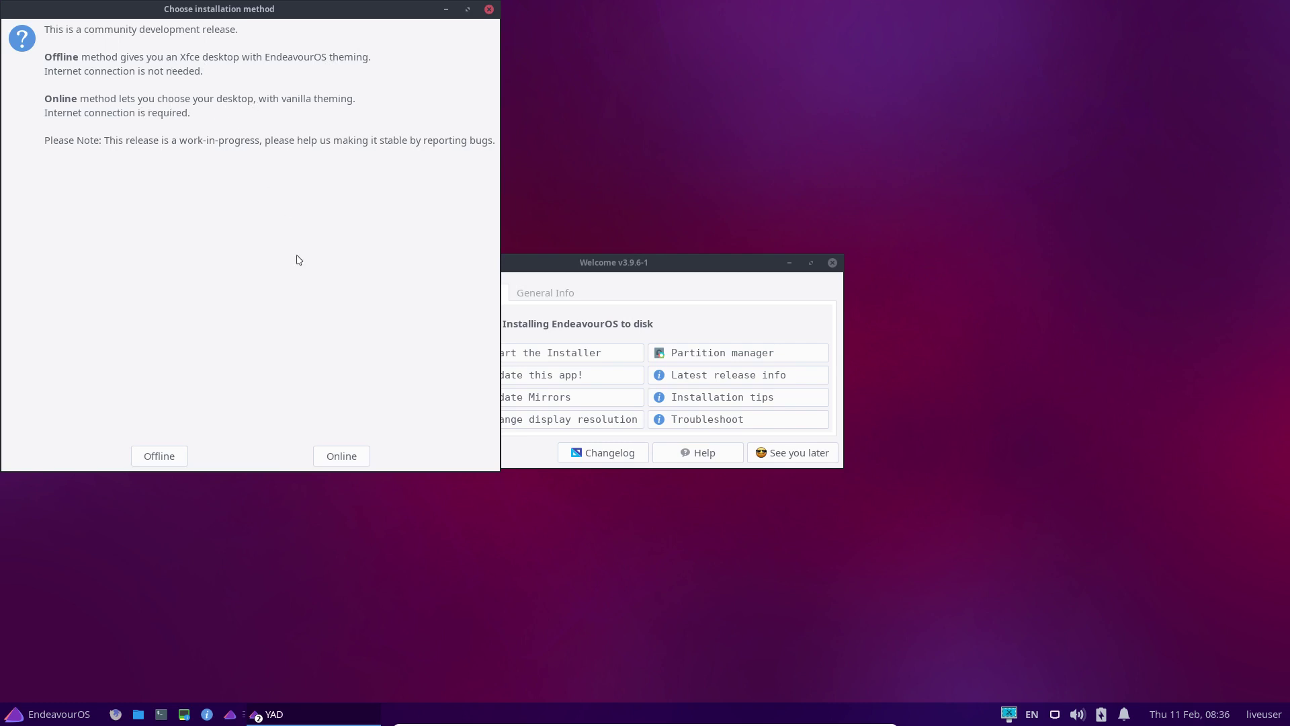
click(337, 456)
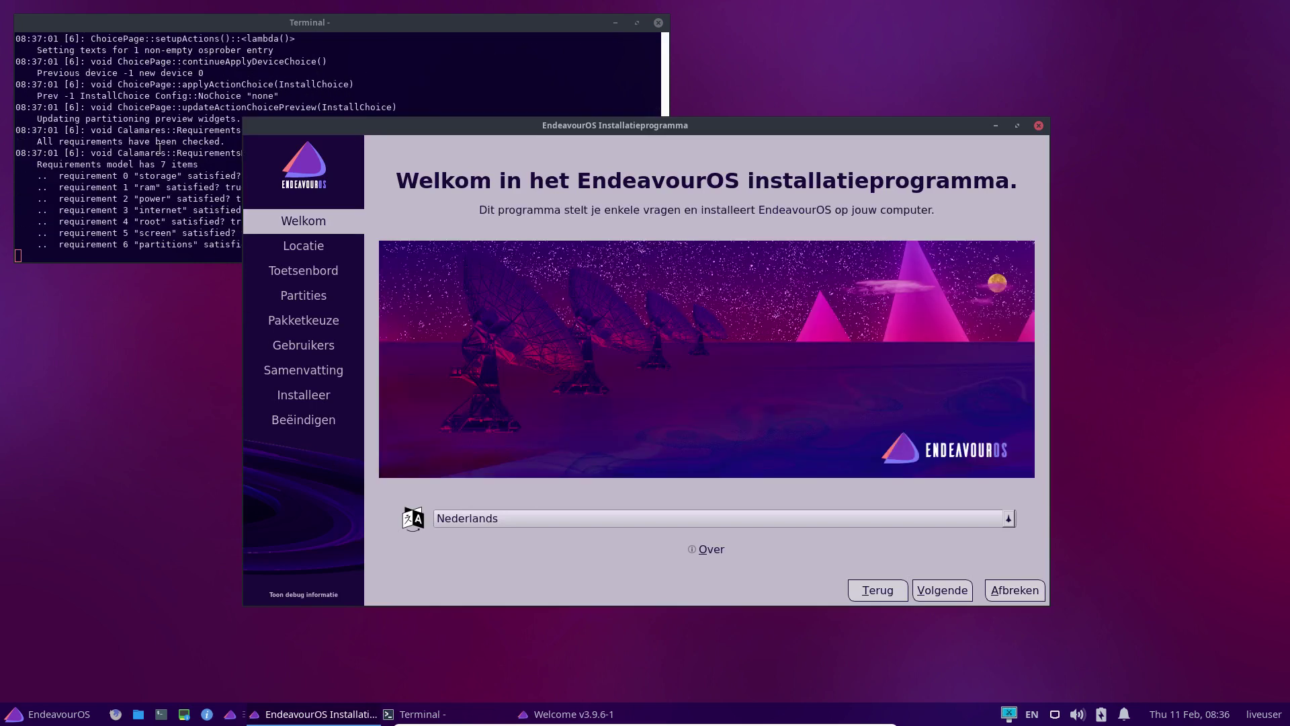
click(147, 109)
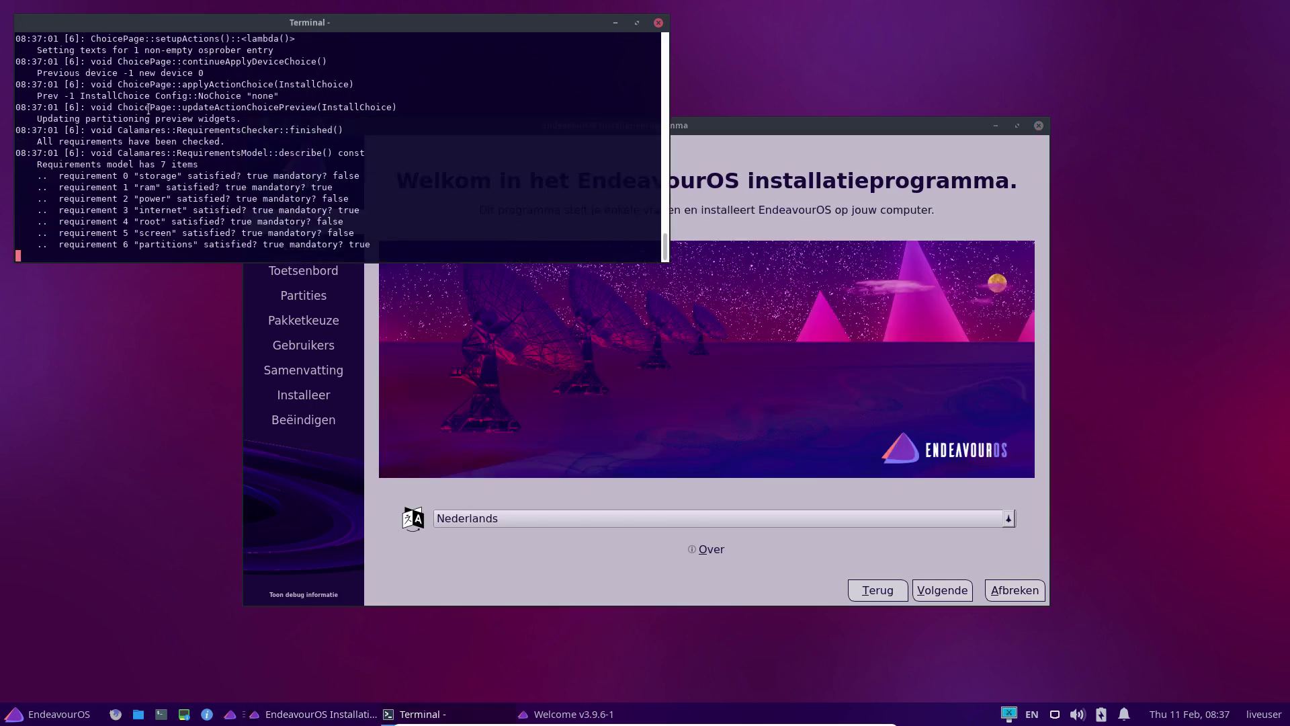
right_click(132, 345)
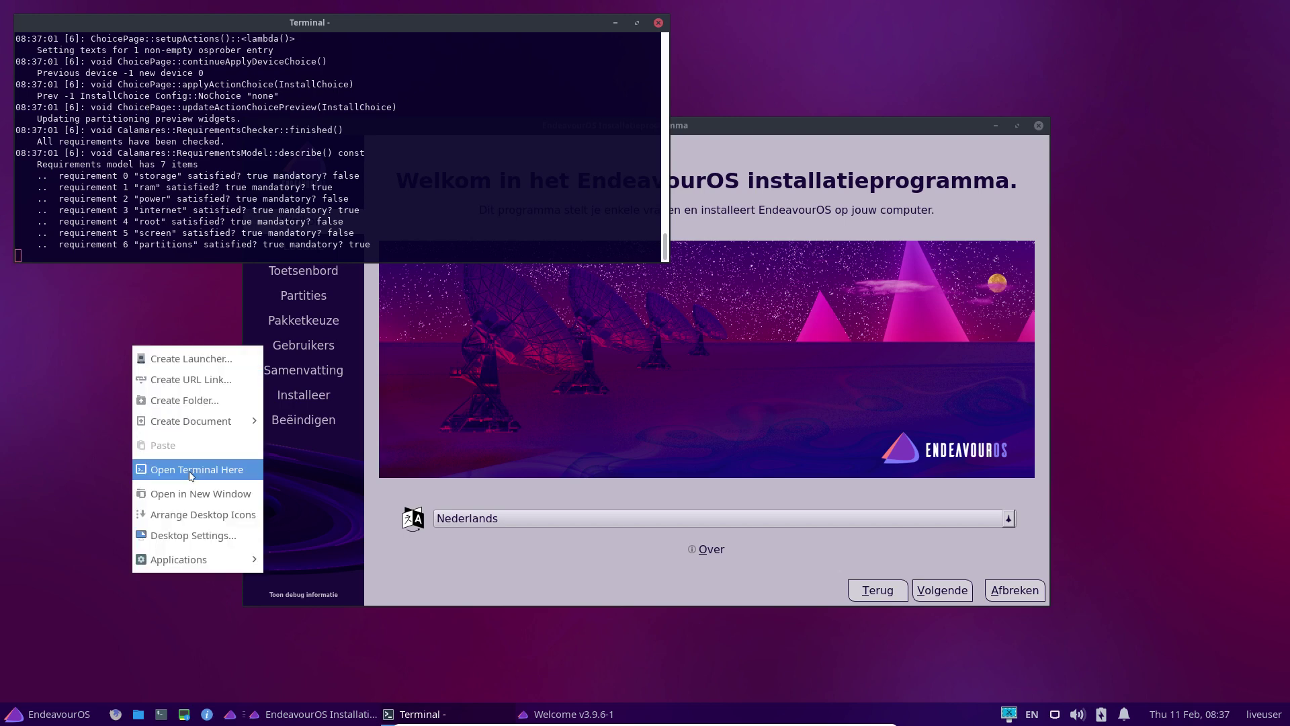
click(191, 495)
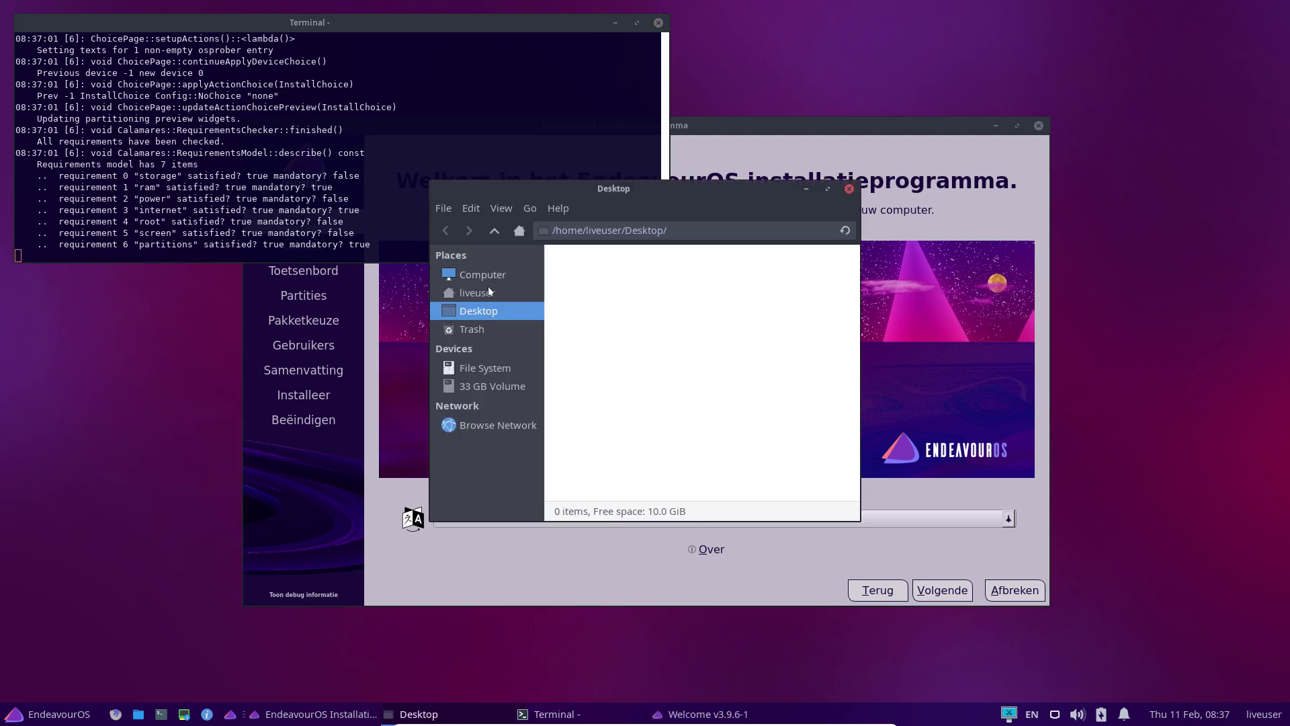
click(492, 275)
double_click(610, 275)
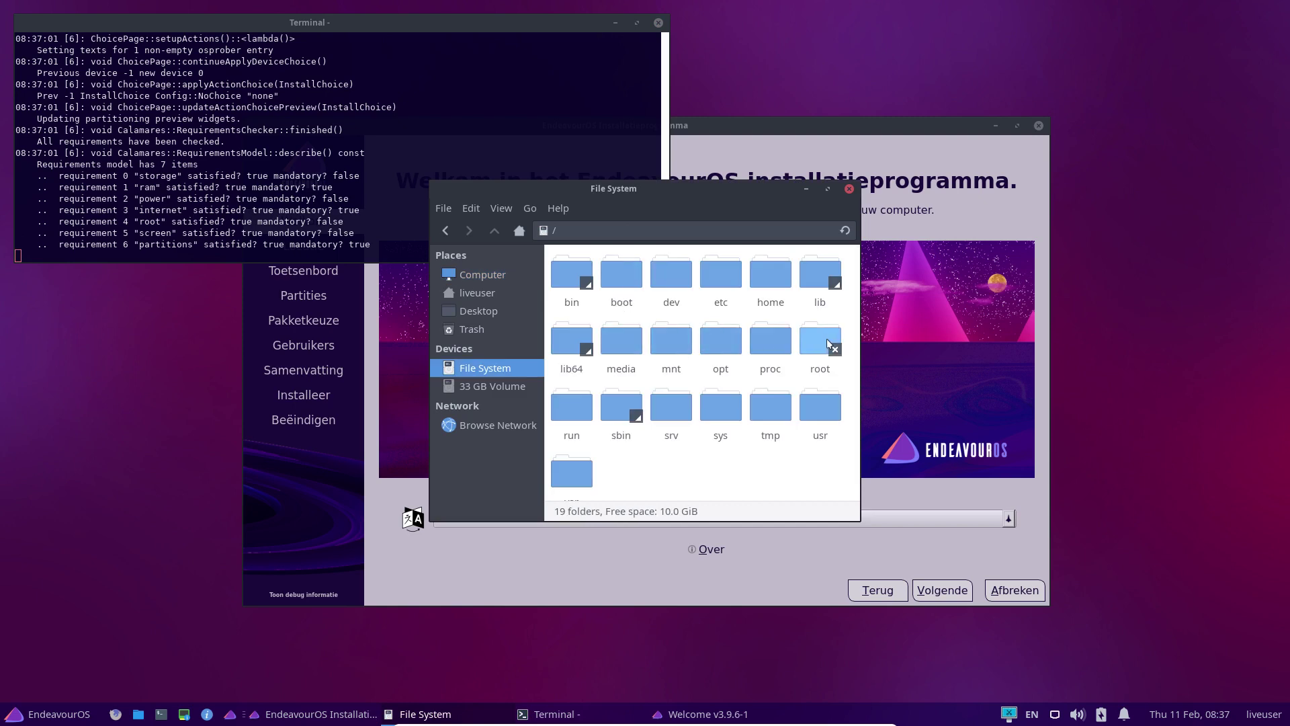
click(848, 188)
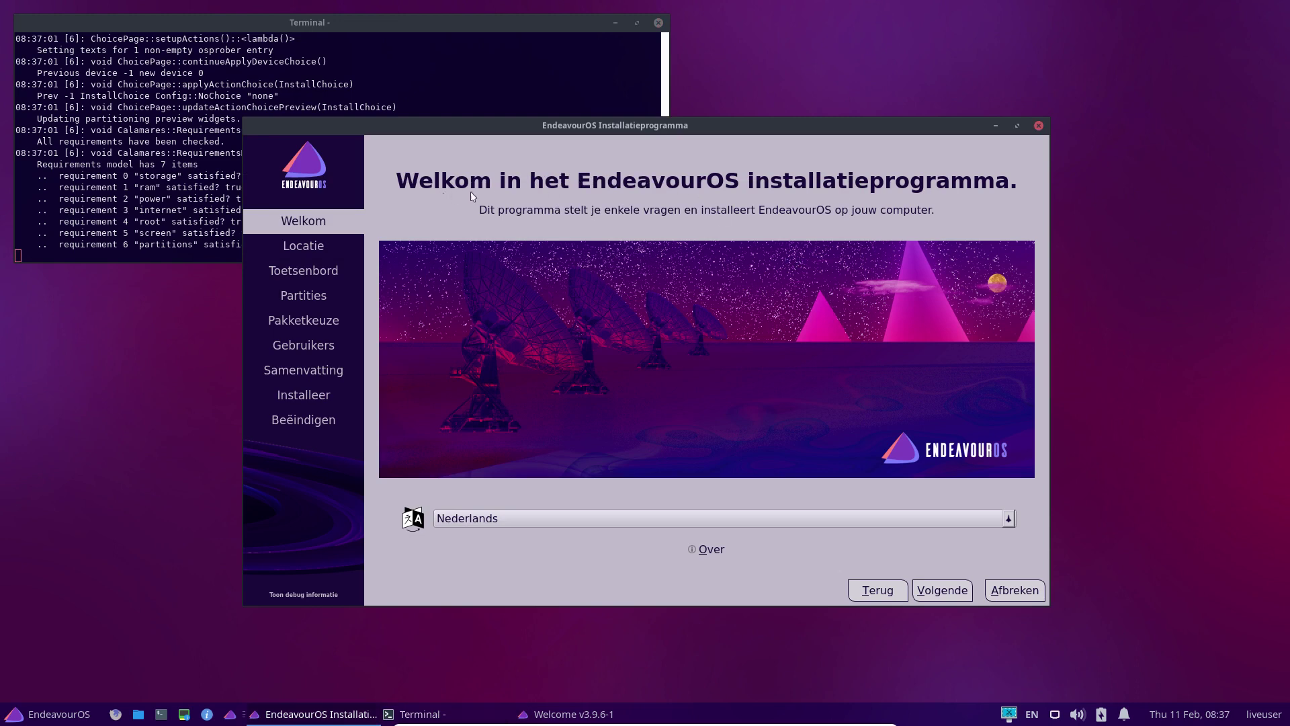
Switch the installer language to American English and check its version information
click(665, 519)
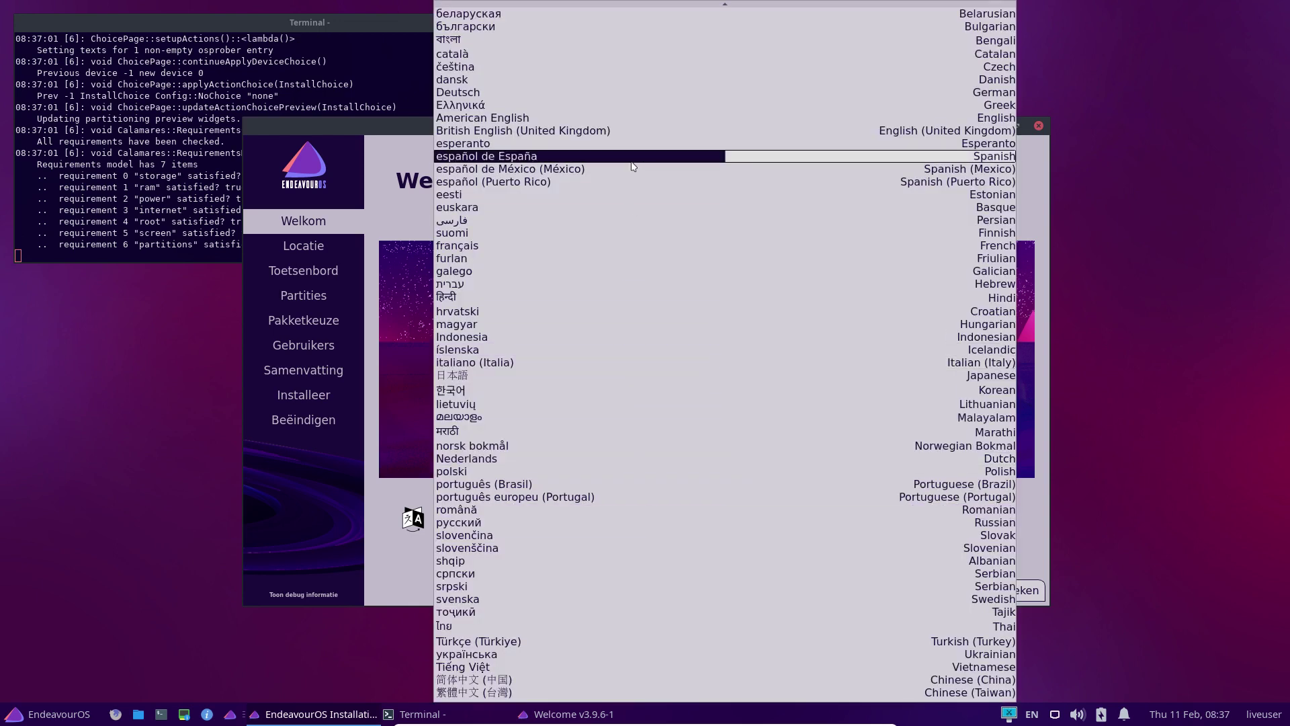
scroll(631, 166, up, 2)
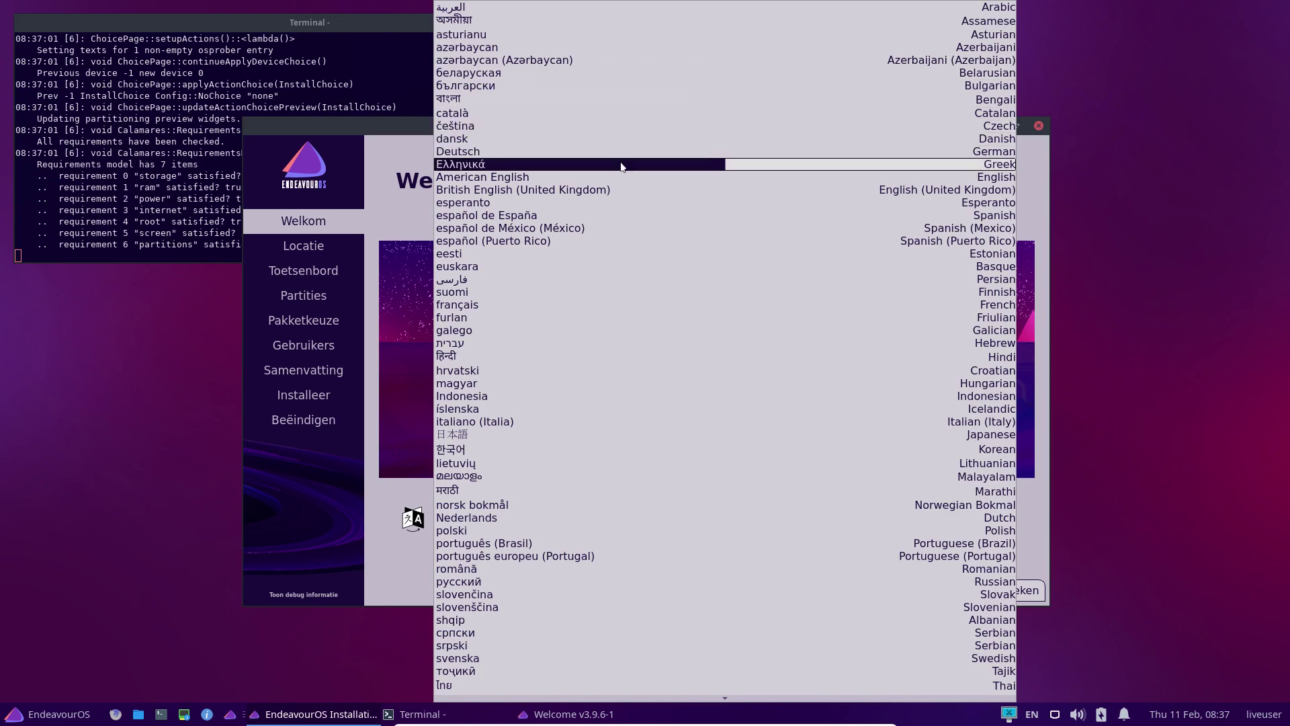
click(536, 180)
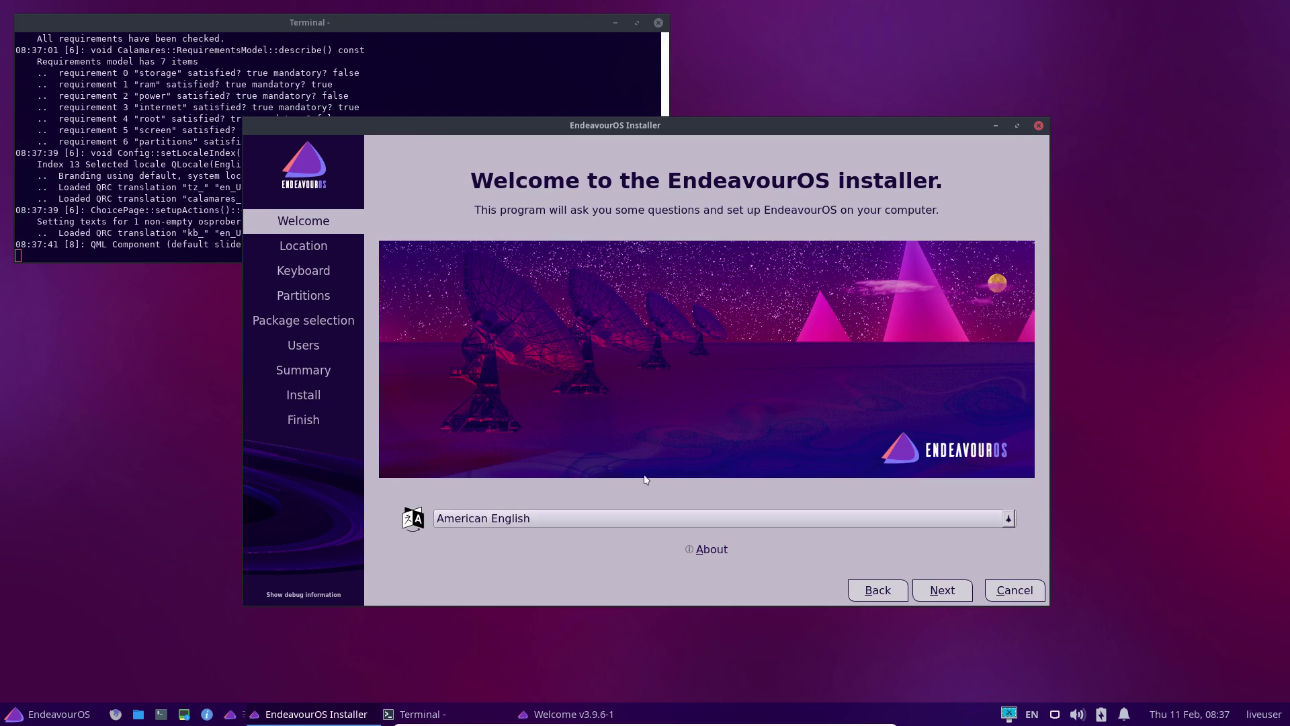
click(709, 548)
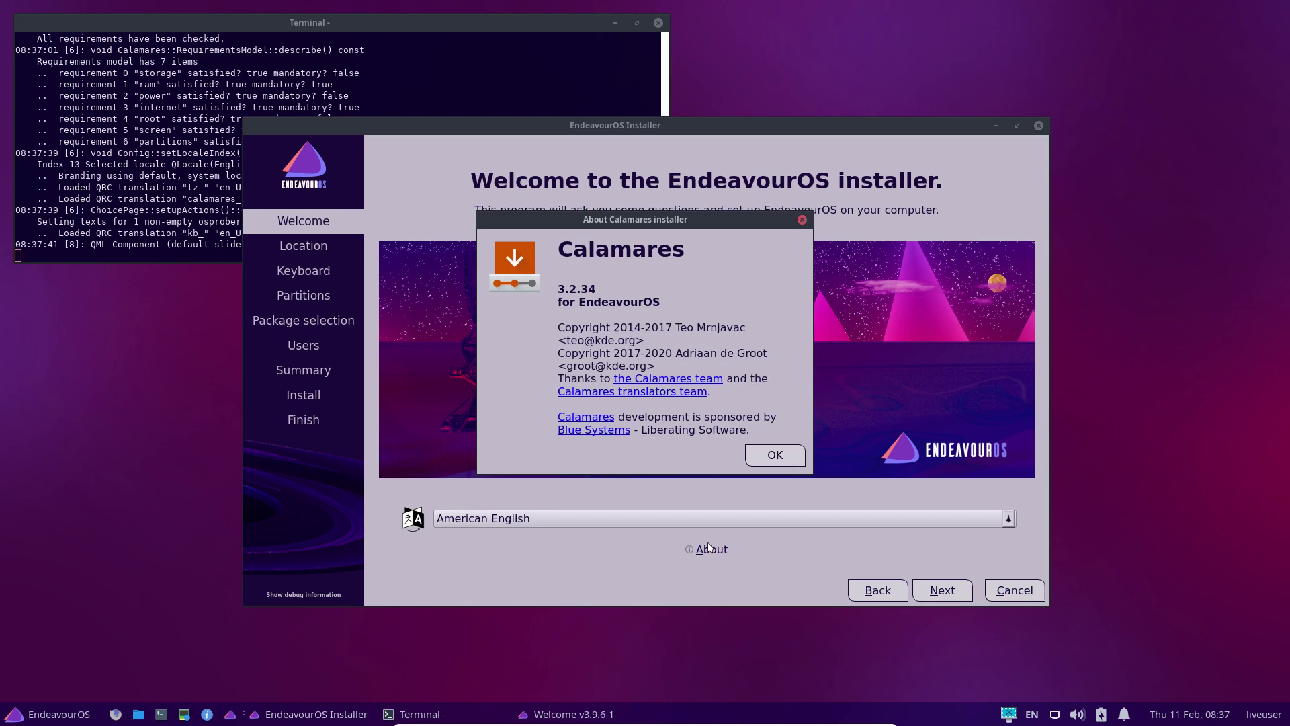
click(771, 464)
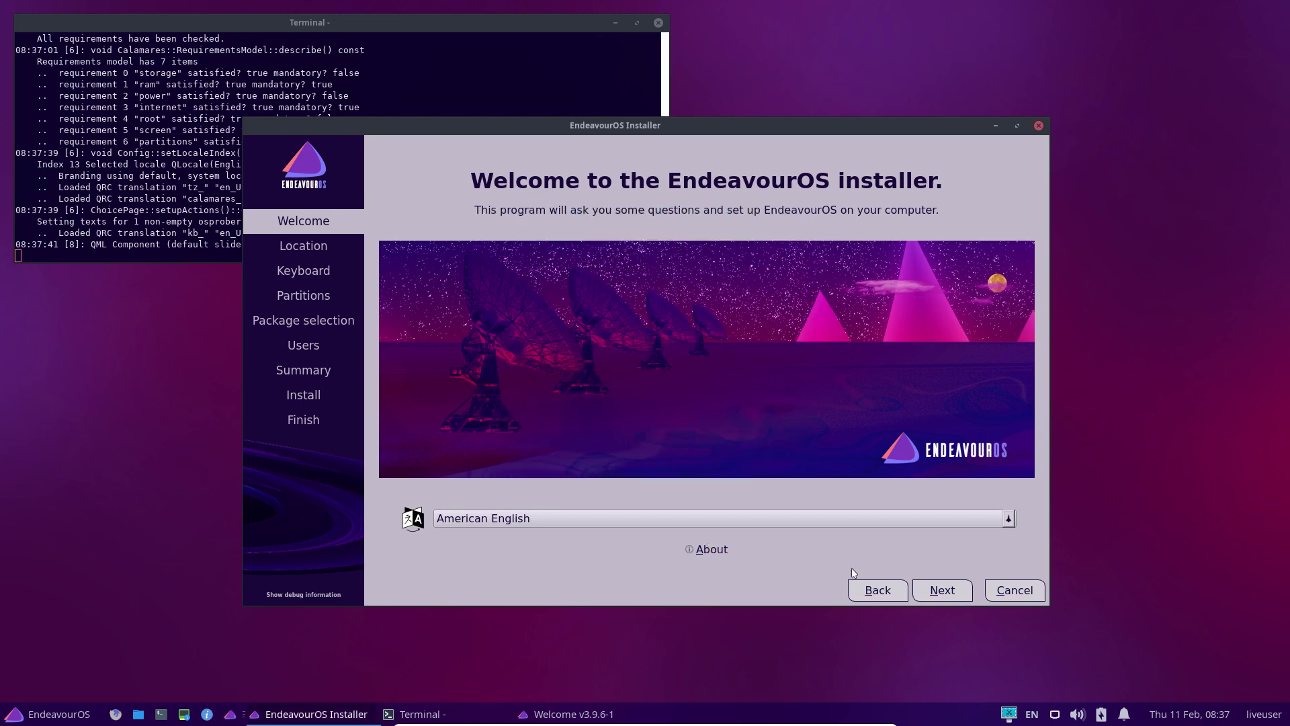
Keep the Europe/Brussels location and choose the Belgian keyboard layout
click(950, 591)
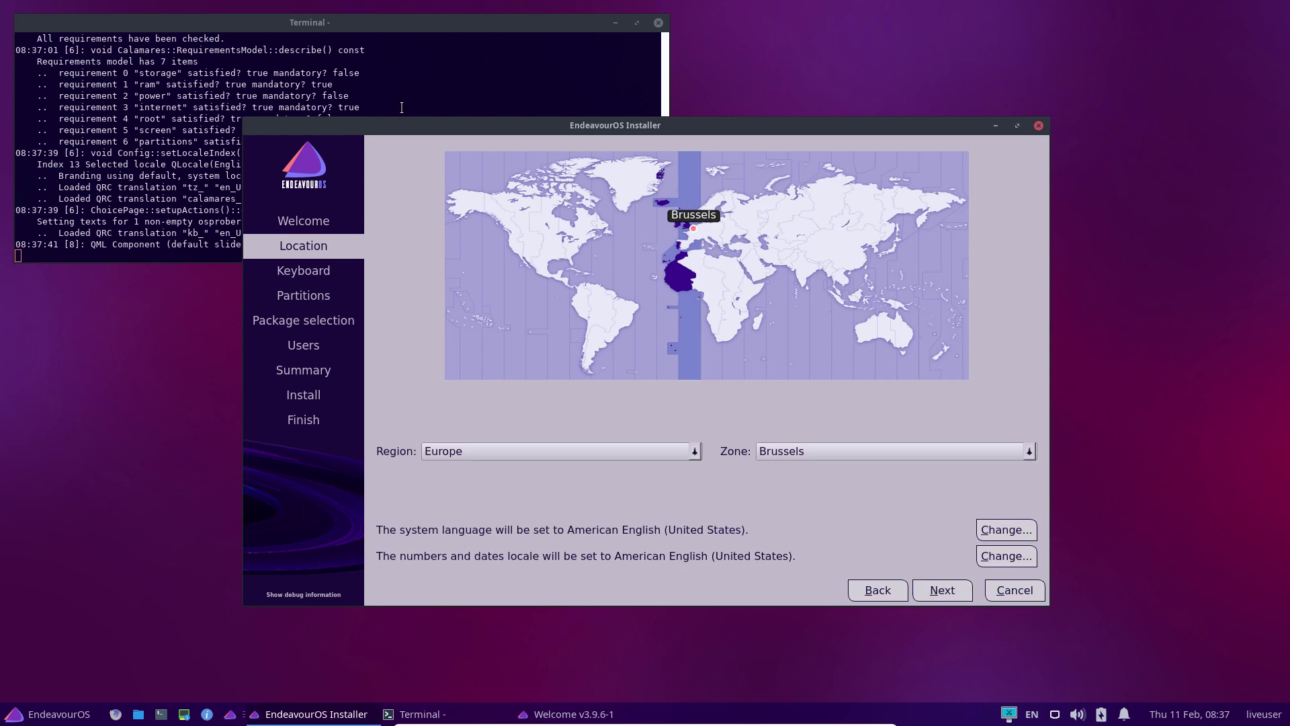
click(298, 596)
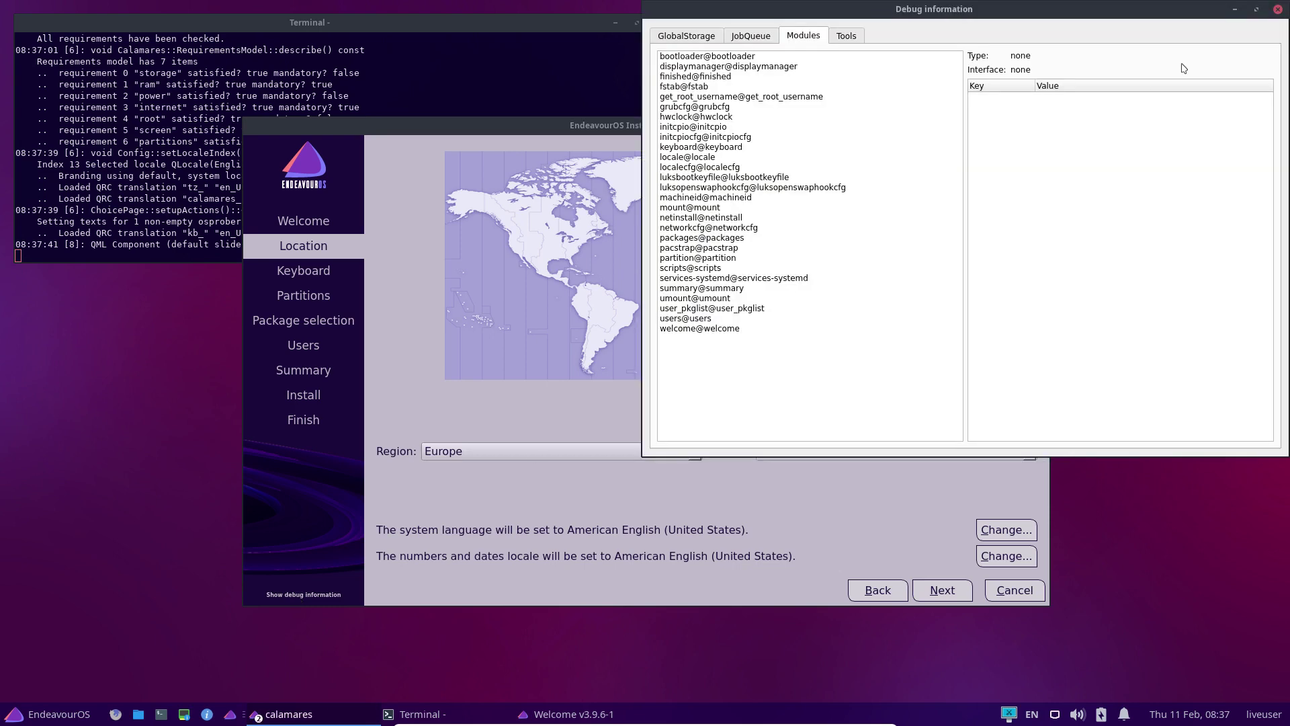
click(1279, 9)
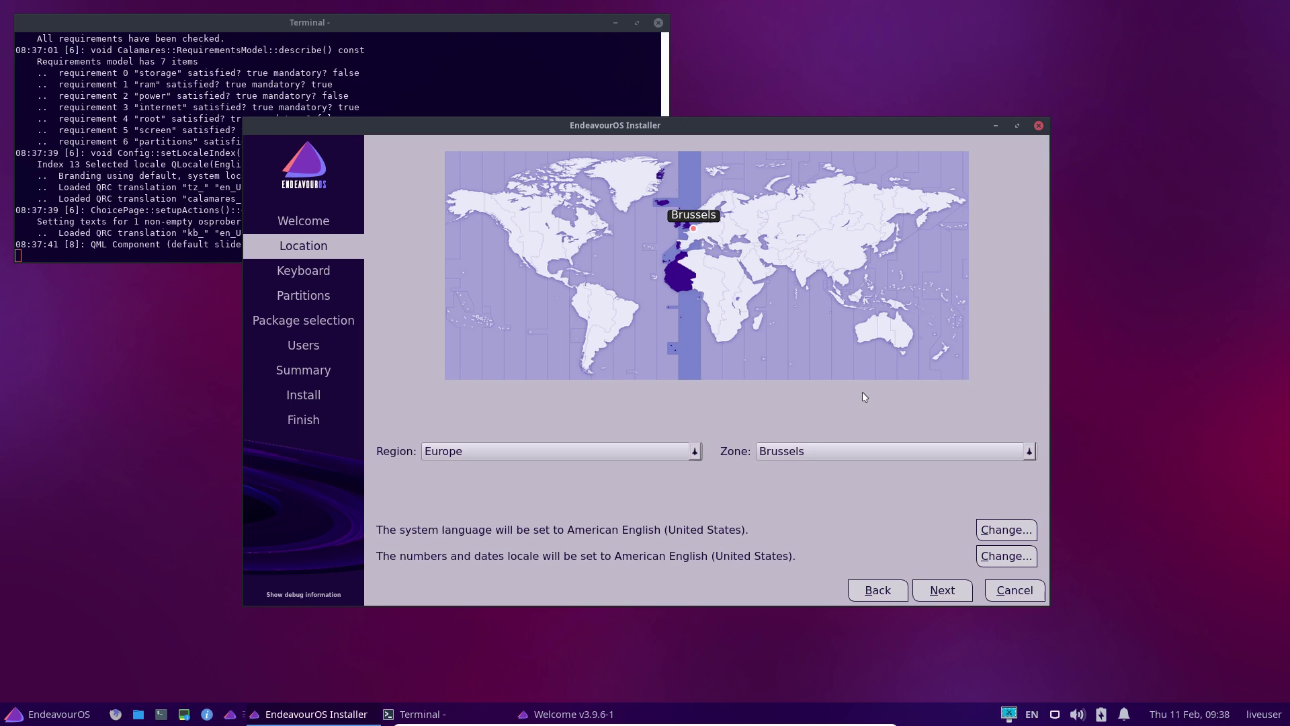
click(942, 589)
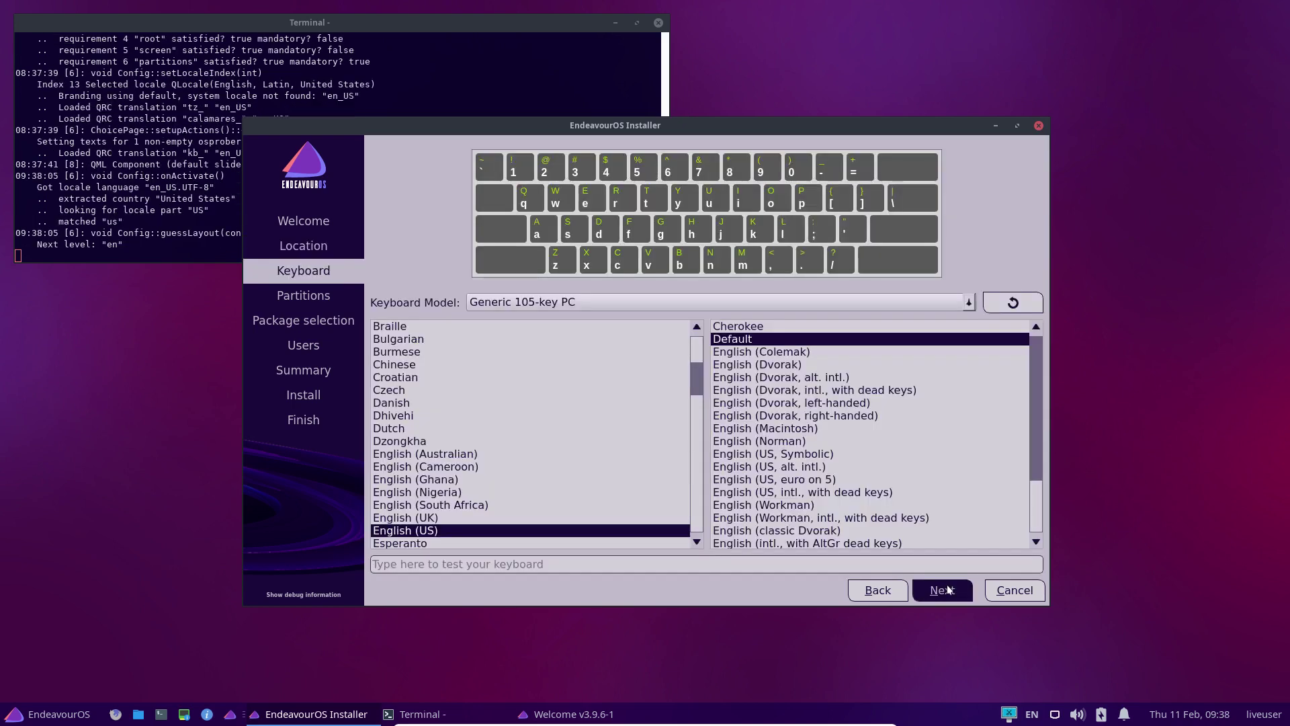
scroll(457, 437, up, 4)
click(457, 453)
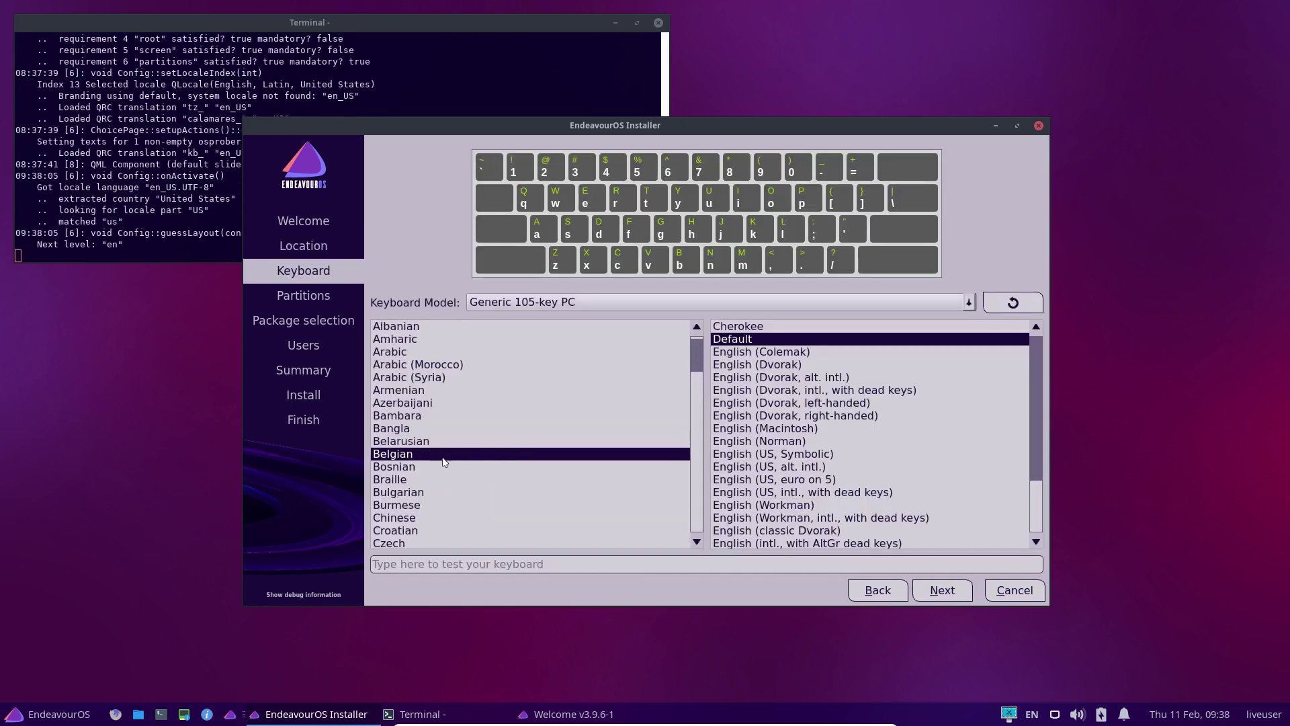
Choose Erase disk for the EndeavourOS partitioning
click(960, 594)
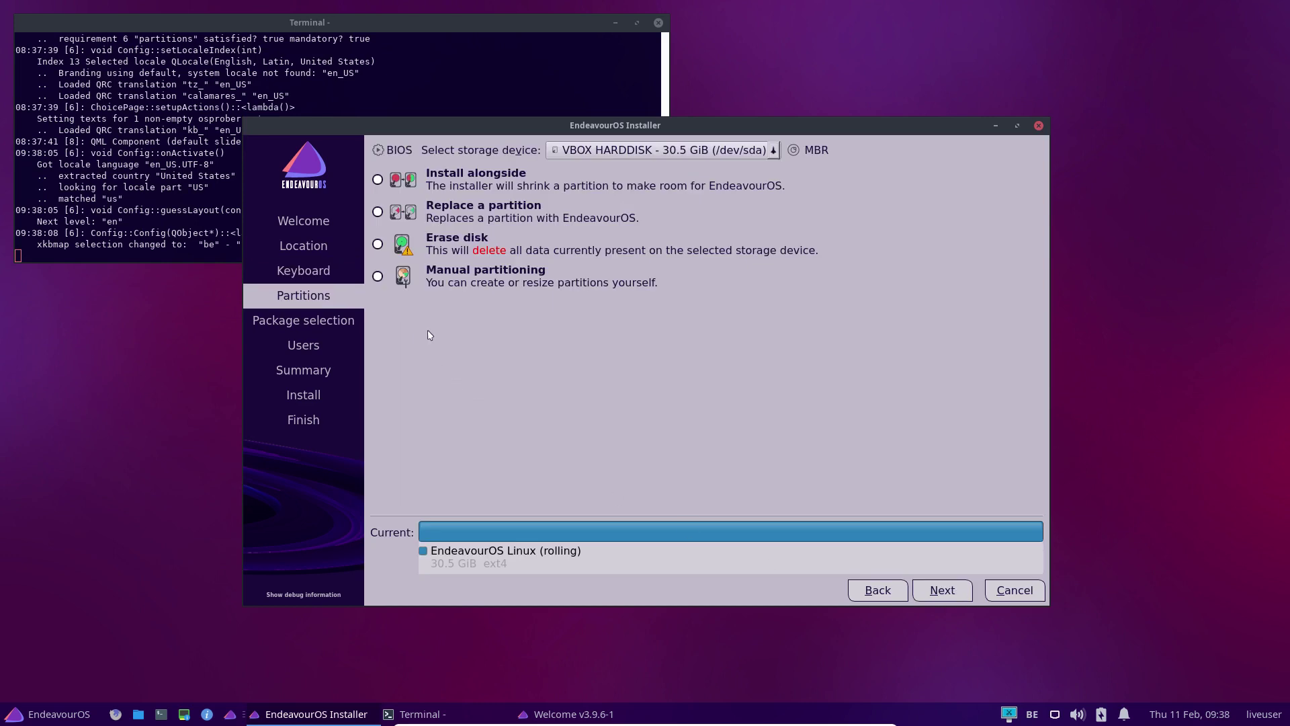
click(442, 250)
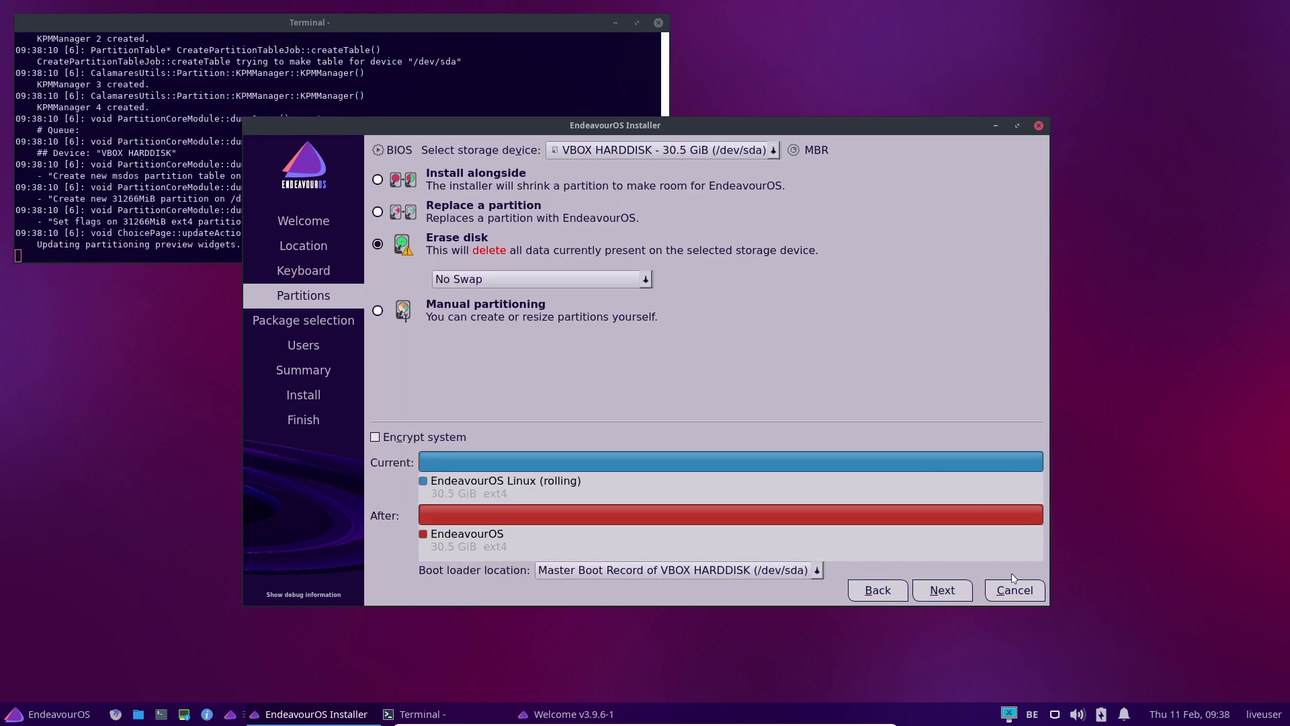
click(943, 590)
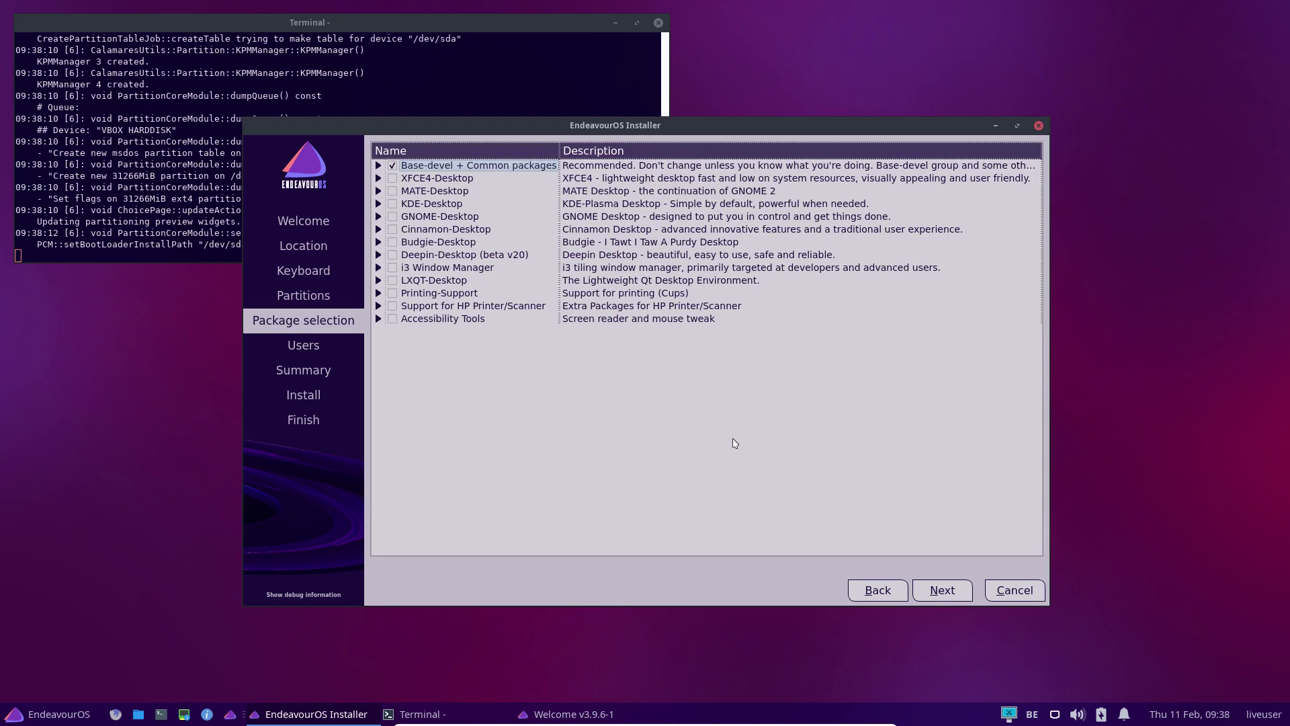
Tick XFCE4-Desktop alongside Base-devel + Common packages, keeping yay included
click(391, 179)
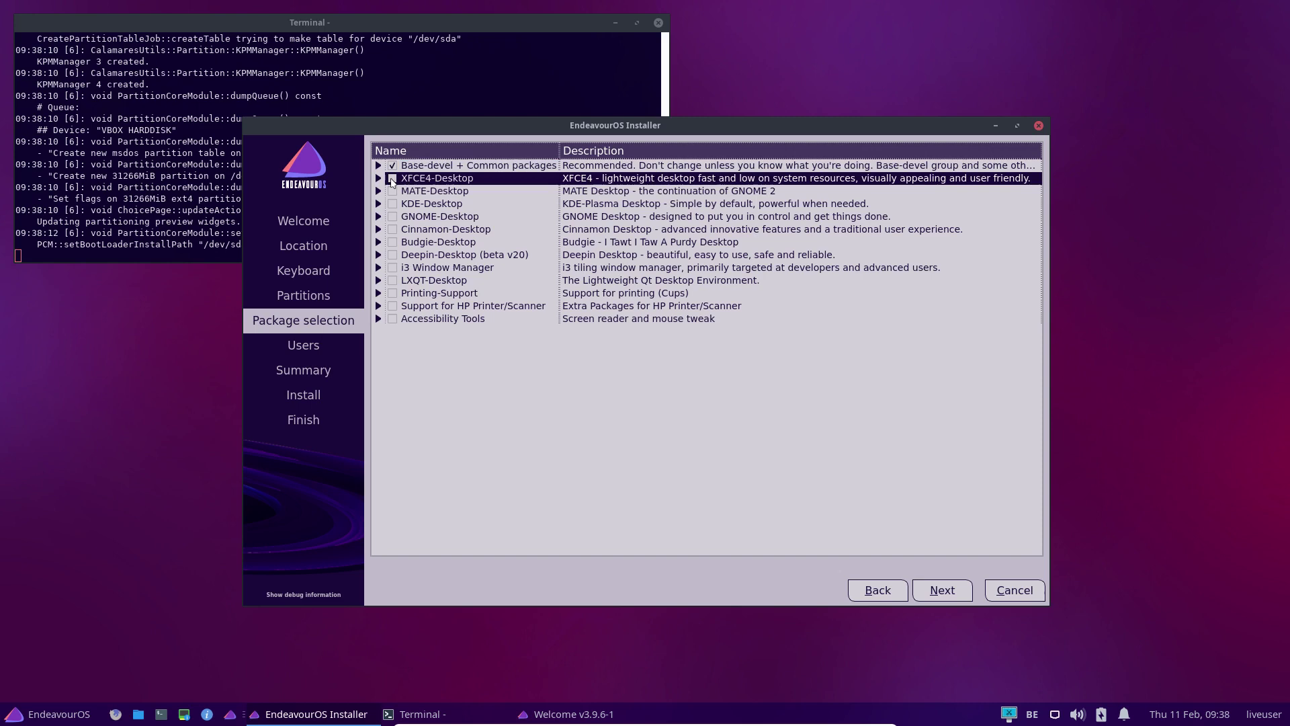
click(379, 179)
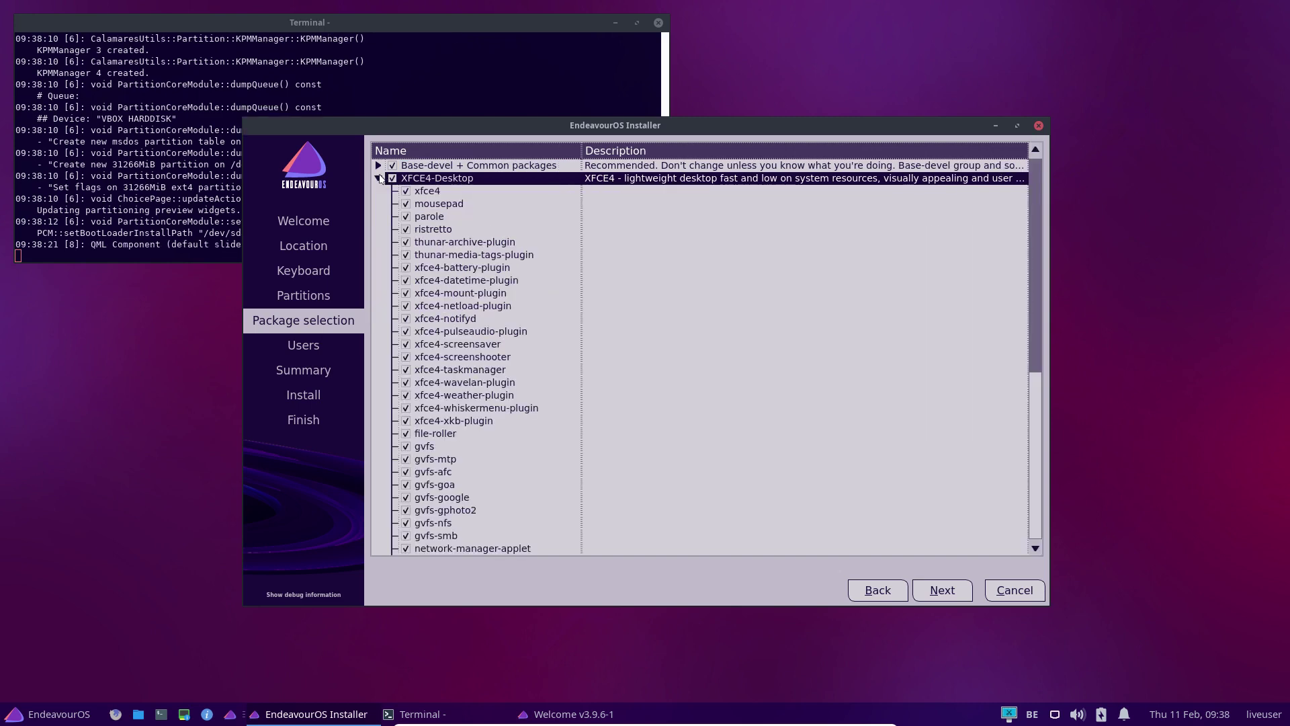
click(378, 179)
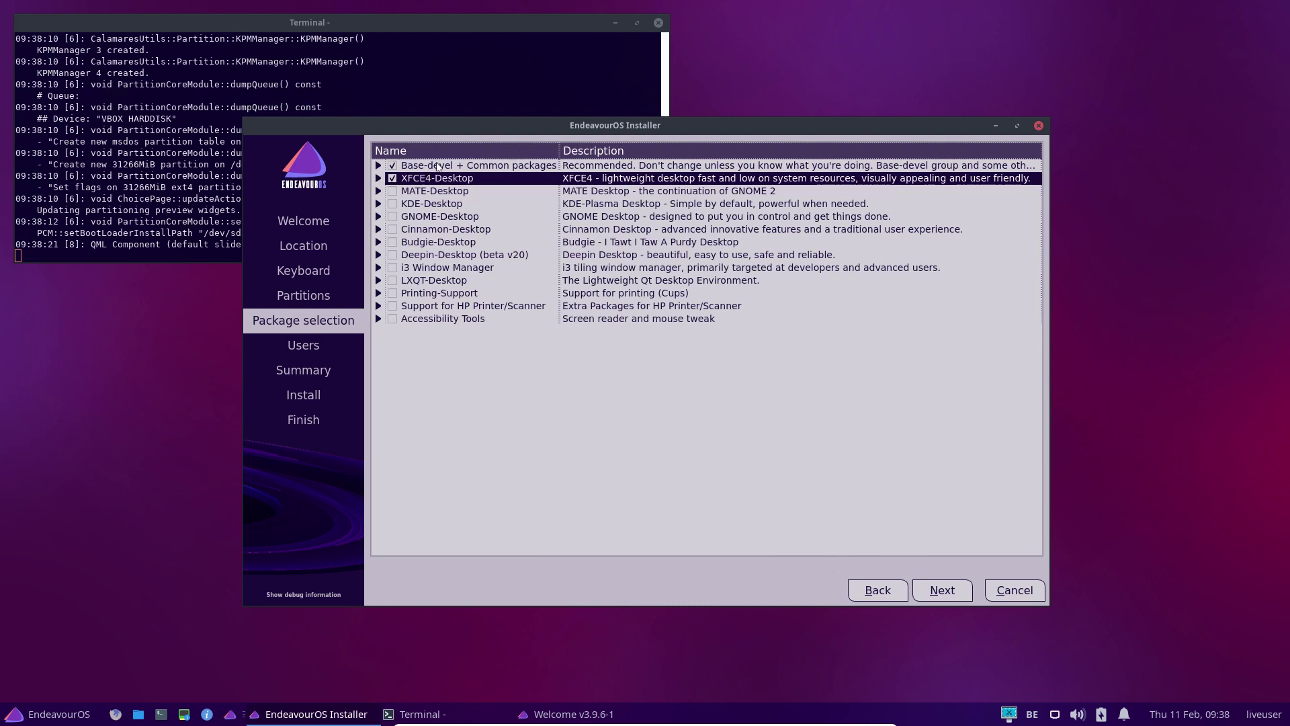
click(378, 166)
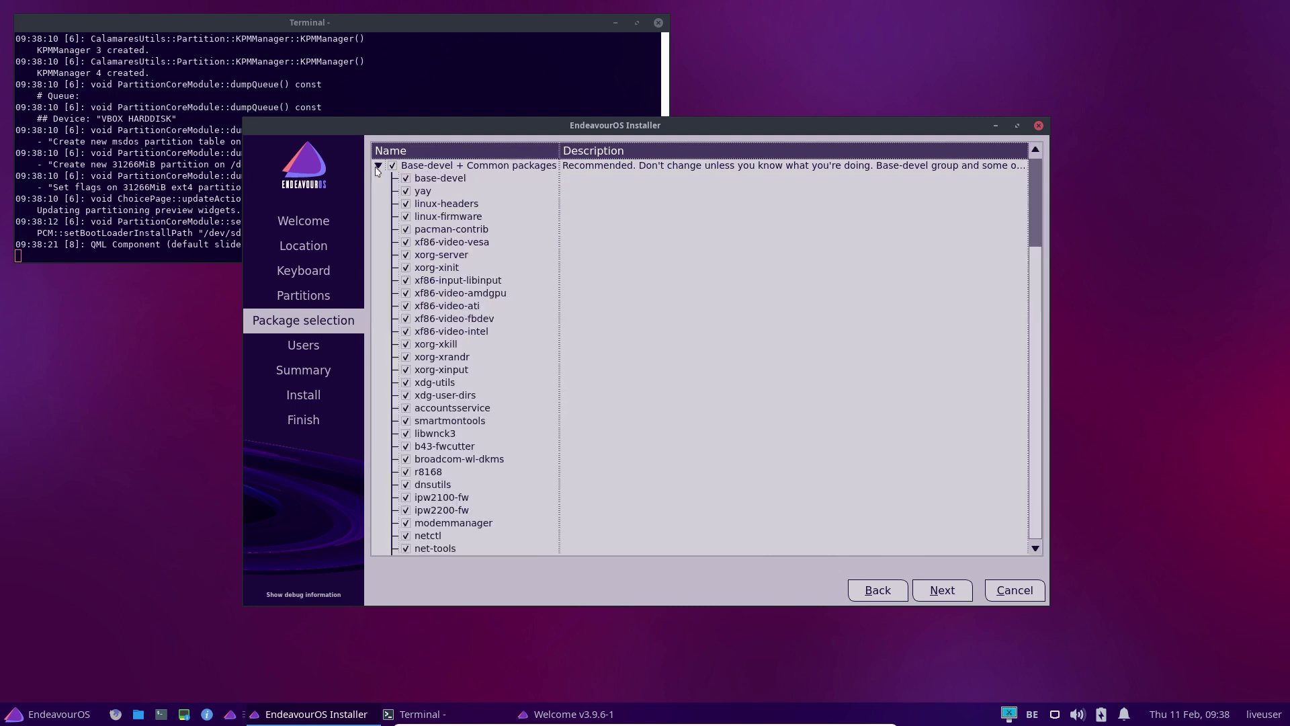
click(406, 191)
click(406, 192)
scroll(417, 321, down, 1)
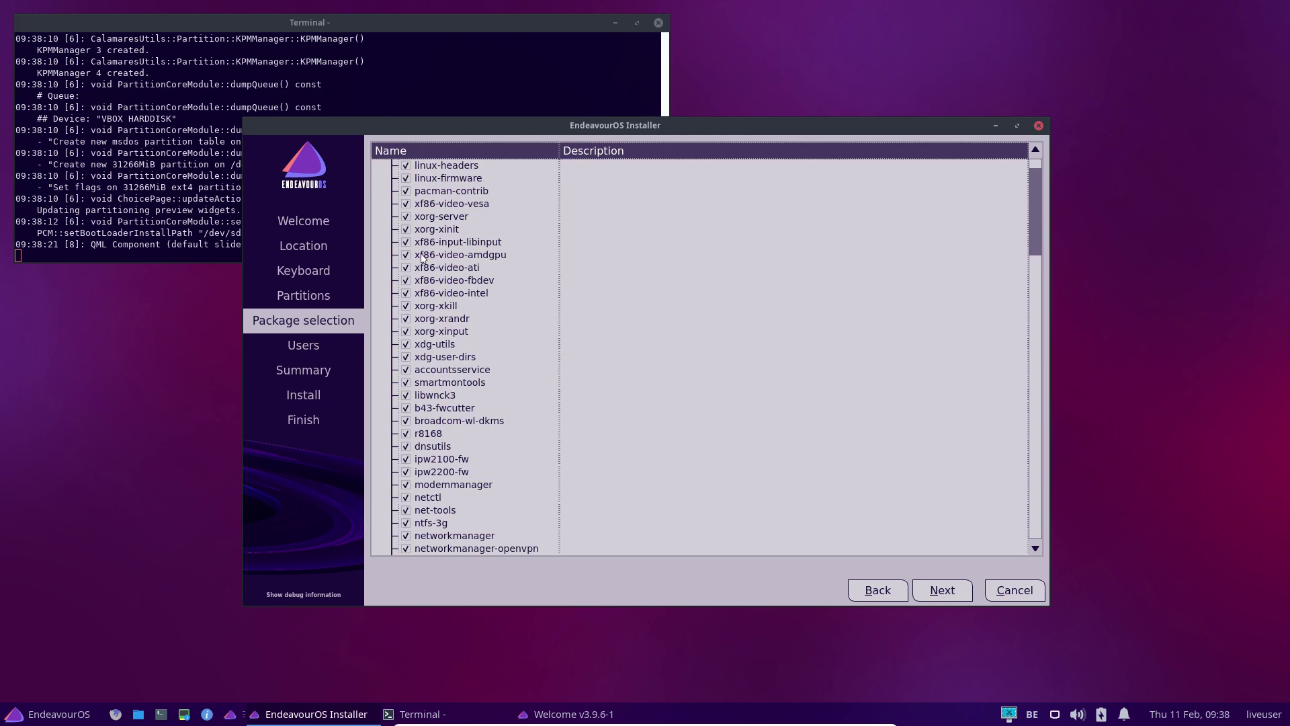
scroll(434, 400, down, 20)
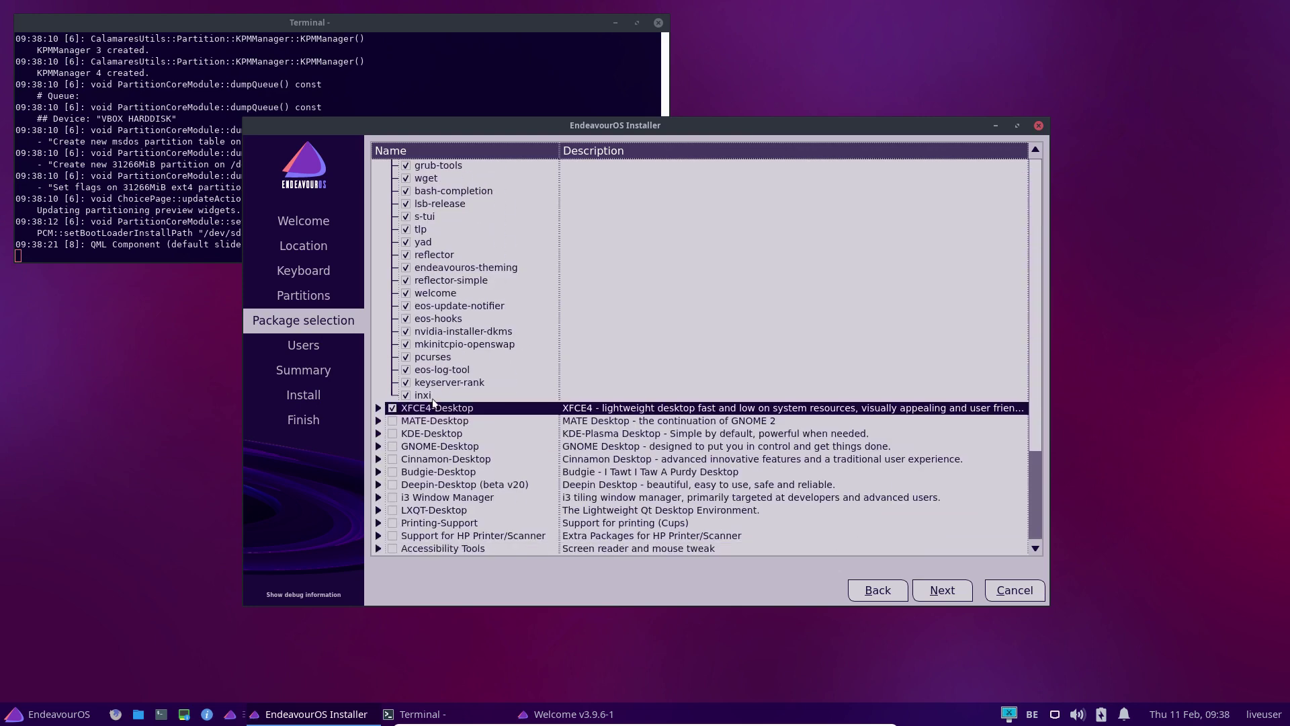
scroll(433, 402, up, 20)
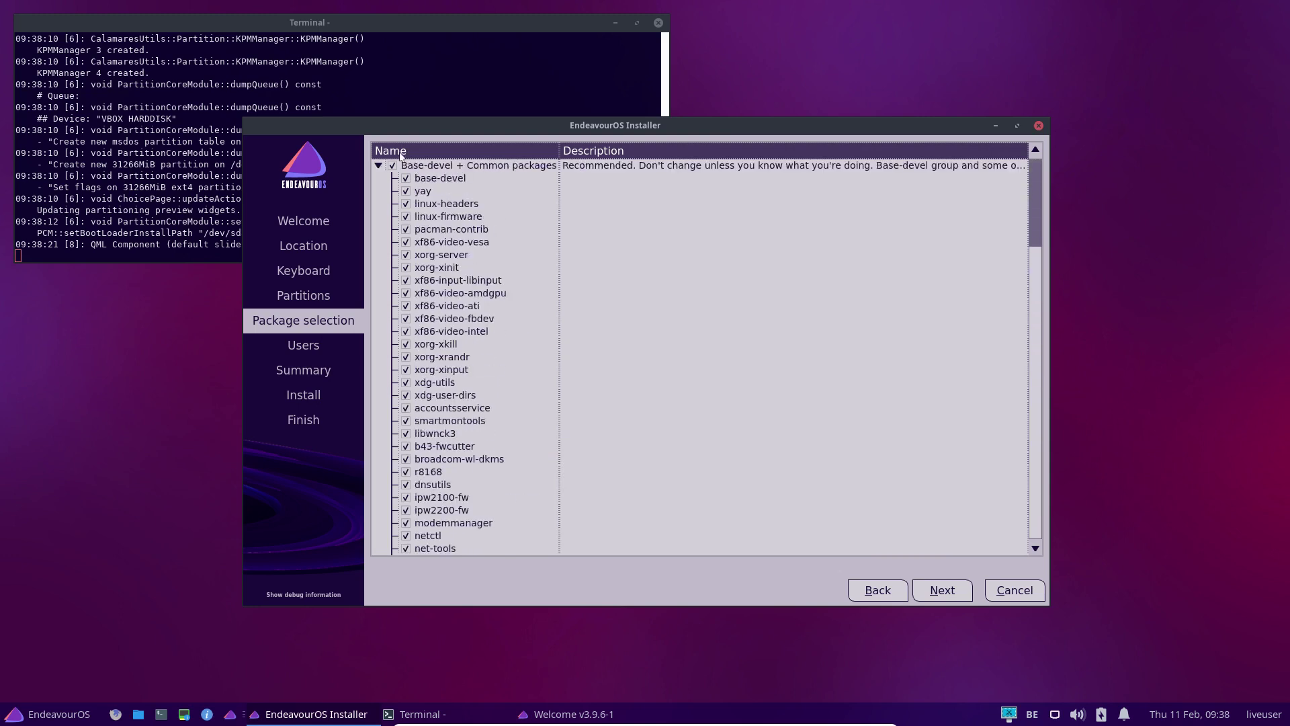
click(380, 166)
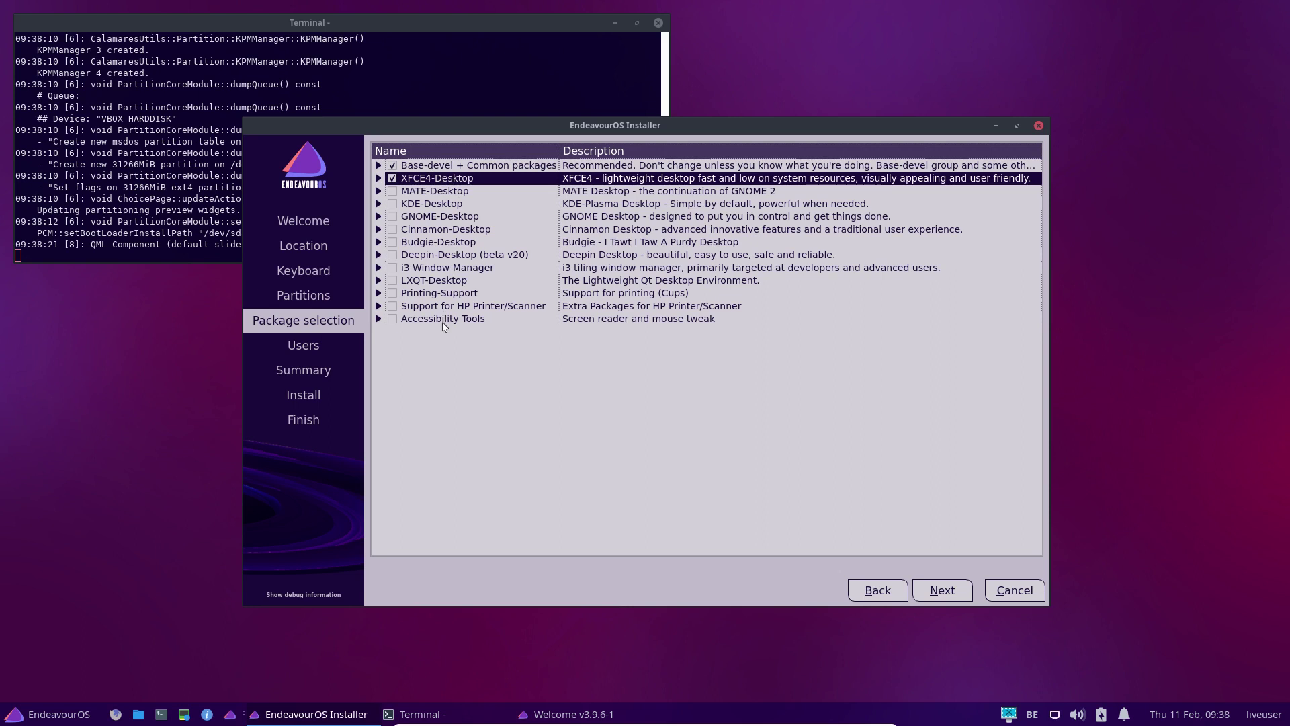
Fill in the user account's name, login and related account fields
click(942, 590)
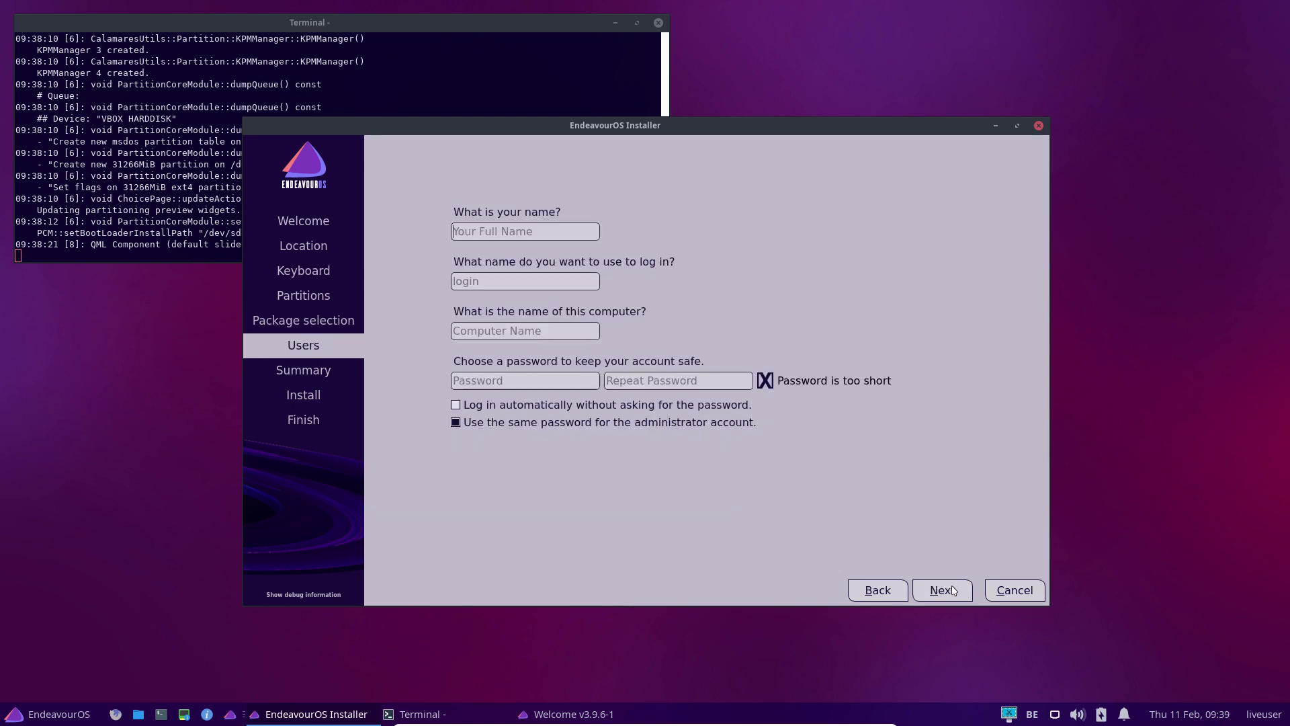
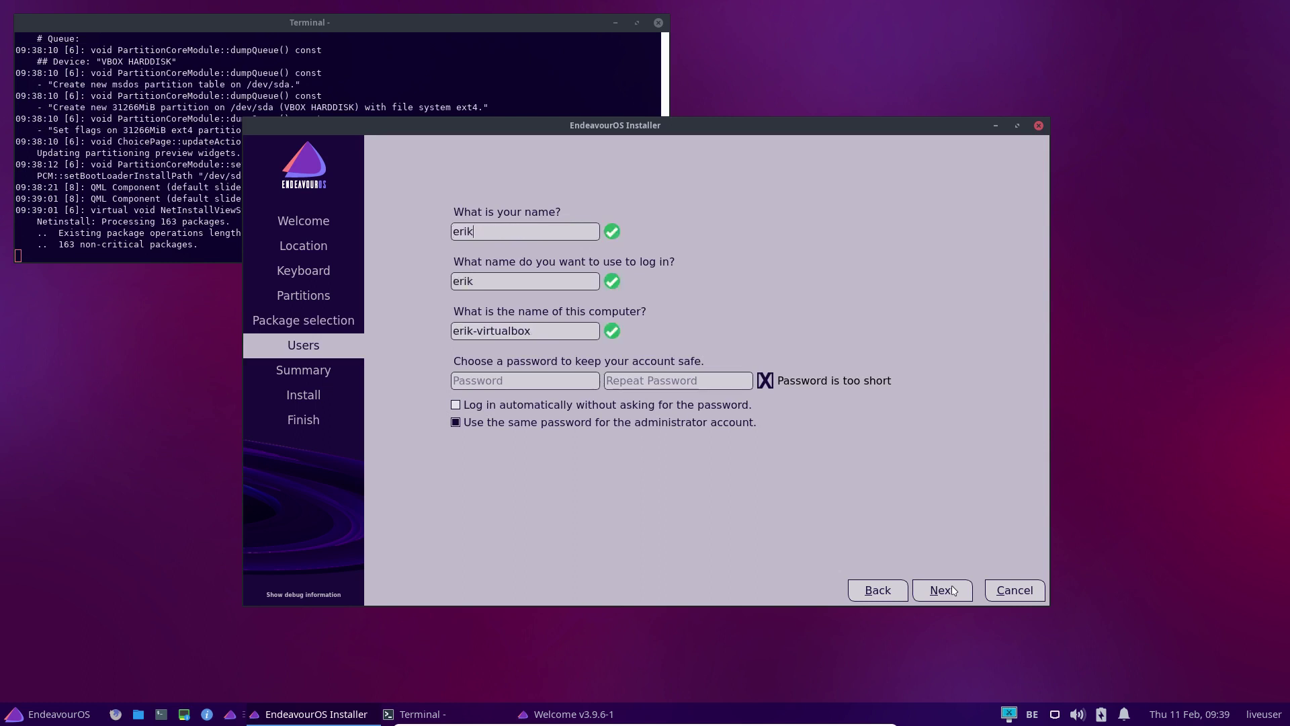
key(Tab)
key(Tab)
key(Tab)
key(Tab)
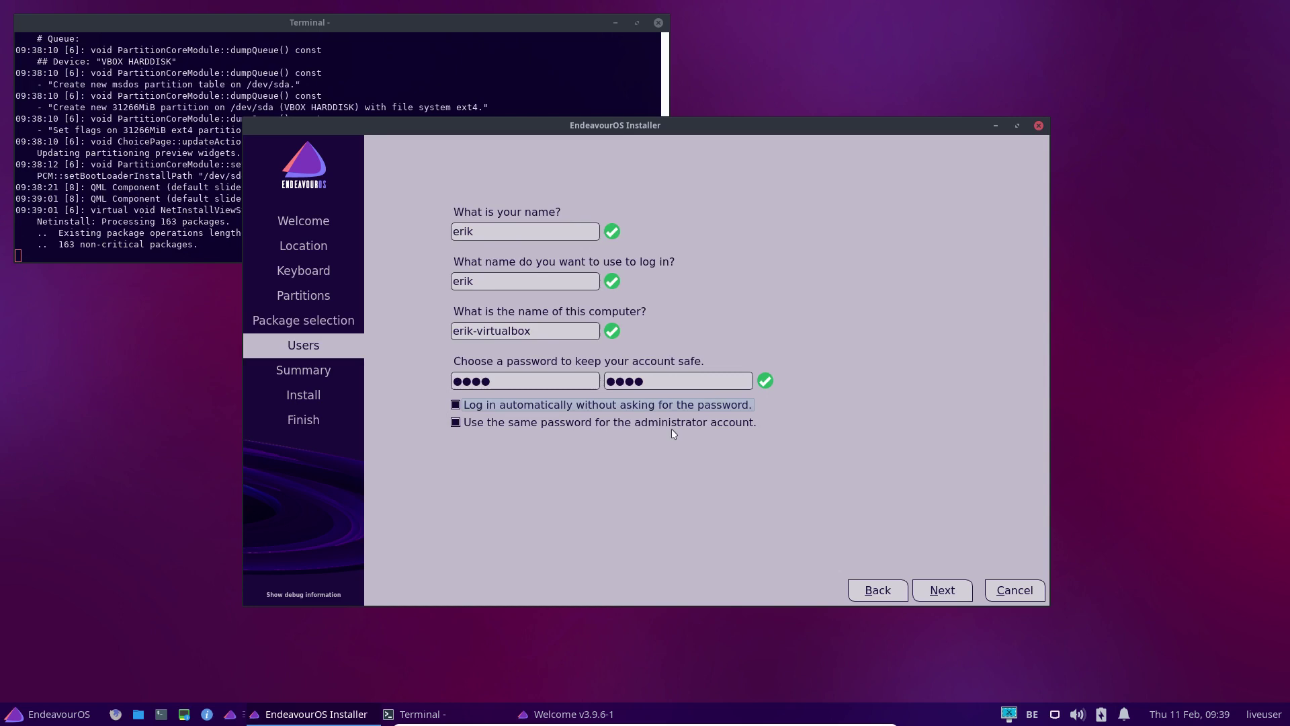
Approve the installation summary and confirm erasing the disk to install
click(943, 590)
click(943, 590)
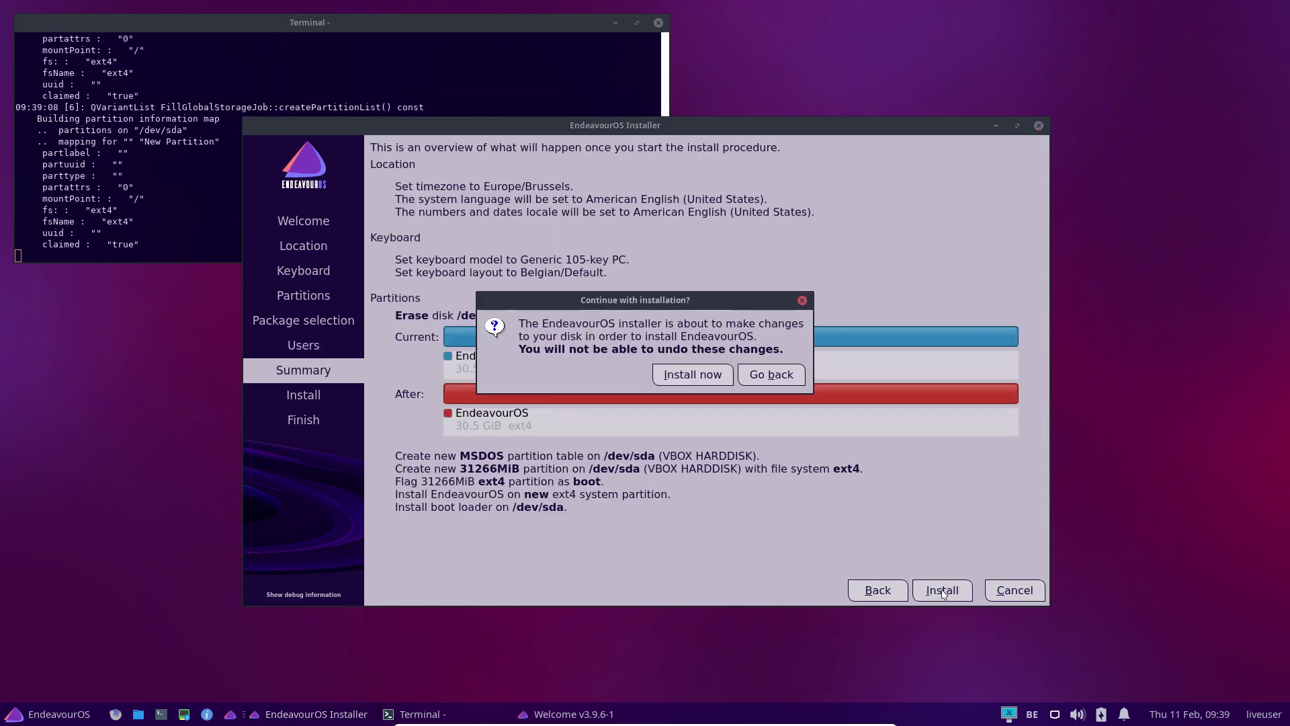
click(693, 375)
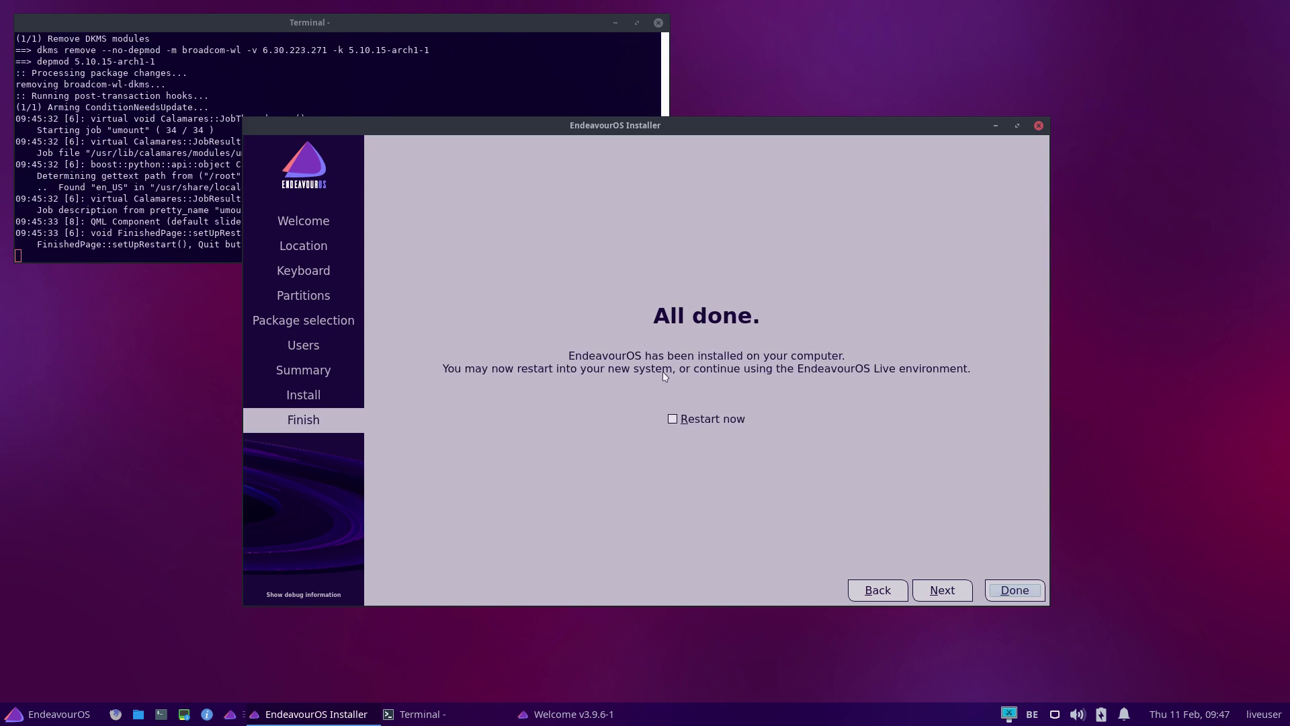
Choose Restart now and close the installer to reboot into the installed system
click(703, 422)
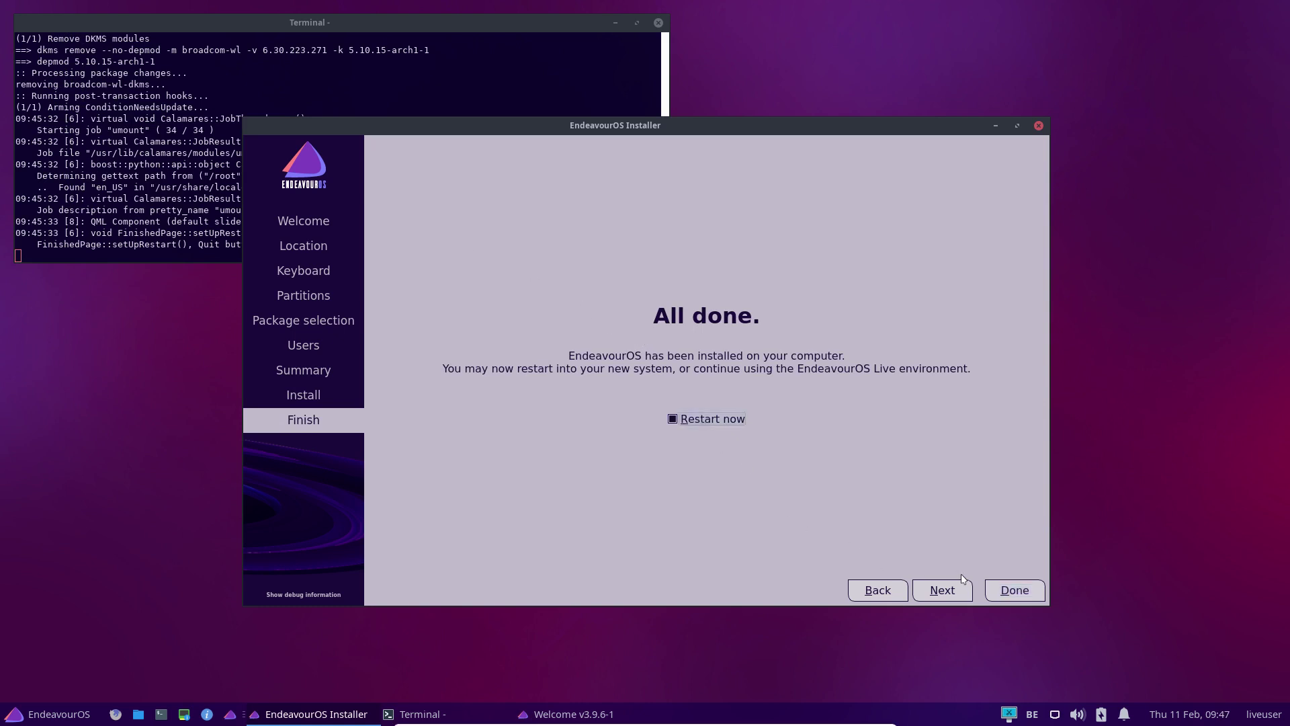
click(1012, 590)
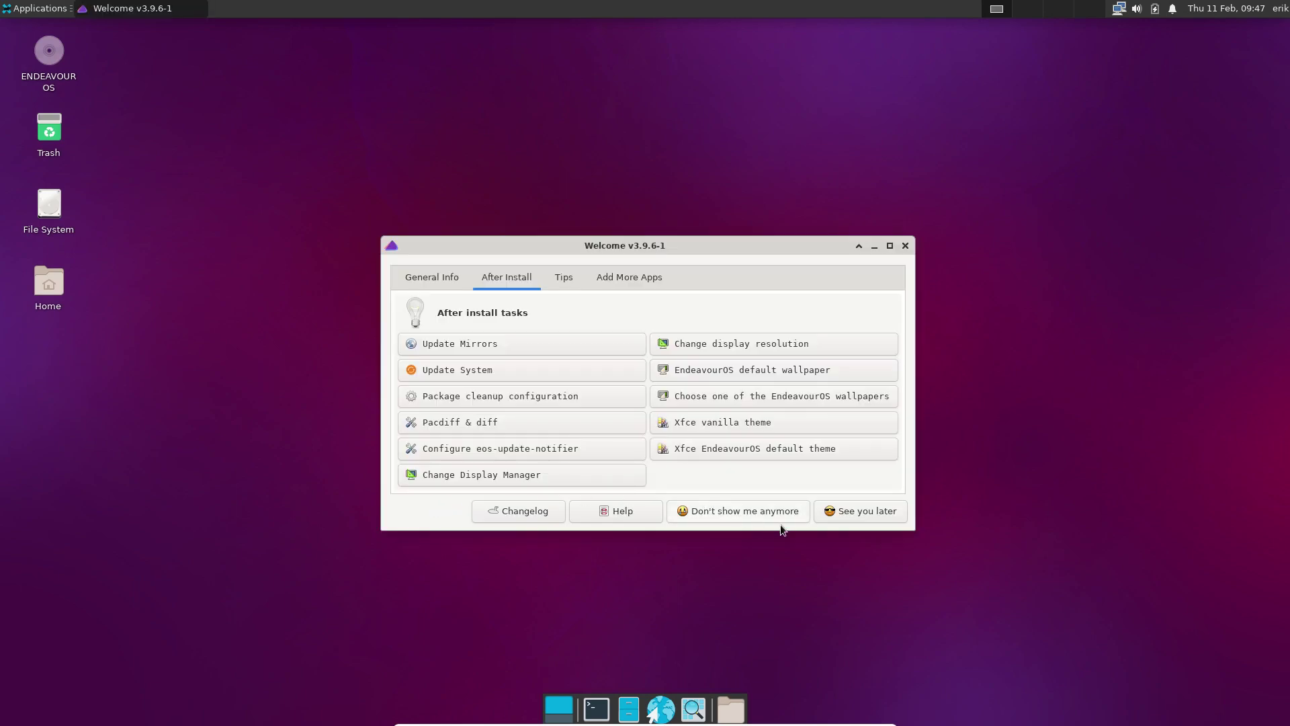
Dismiss the Welcome window, load alci.online in a maximized Firefox, and open the ALCI GitHub page
click(862, 513)
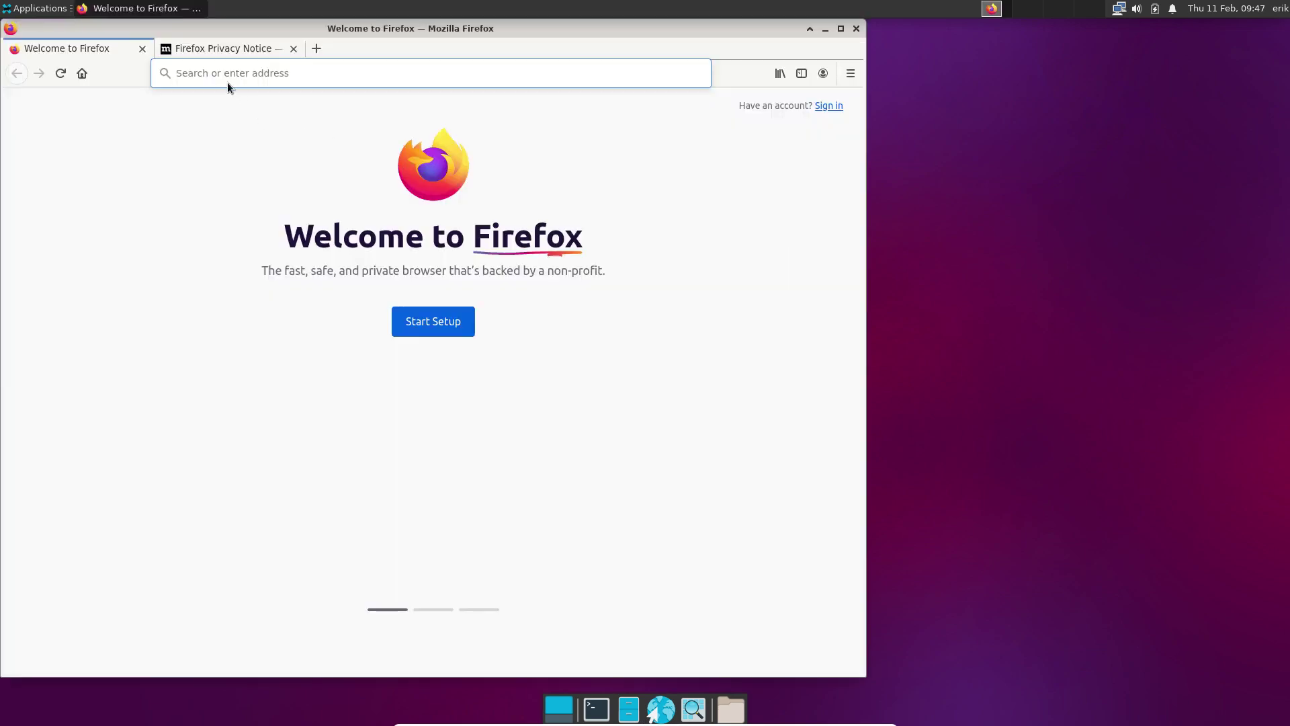
click(214, 74)
text(alci)
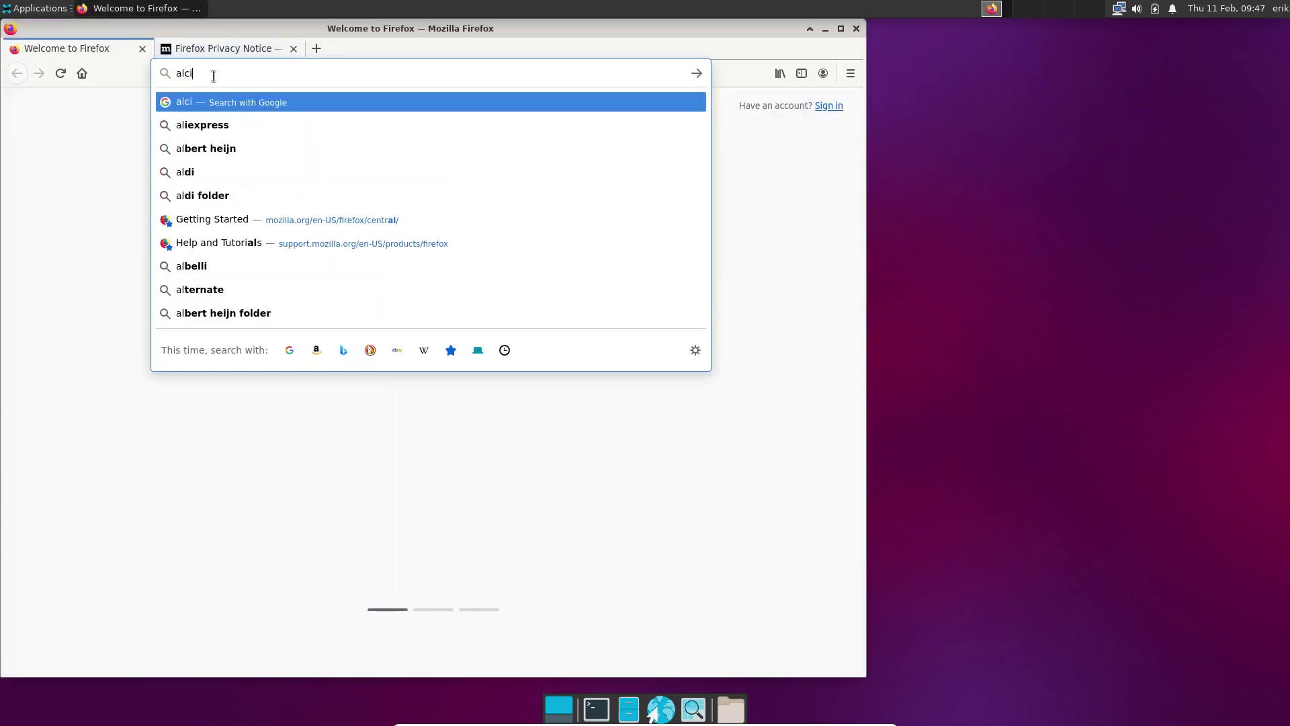
text(.online)
key(Return)
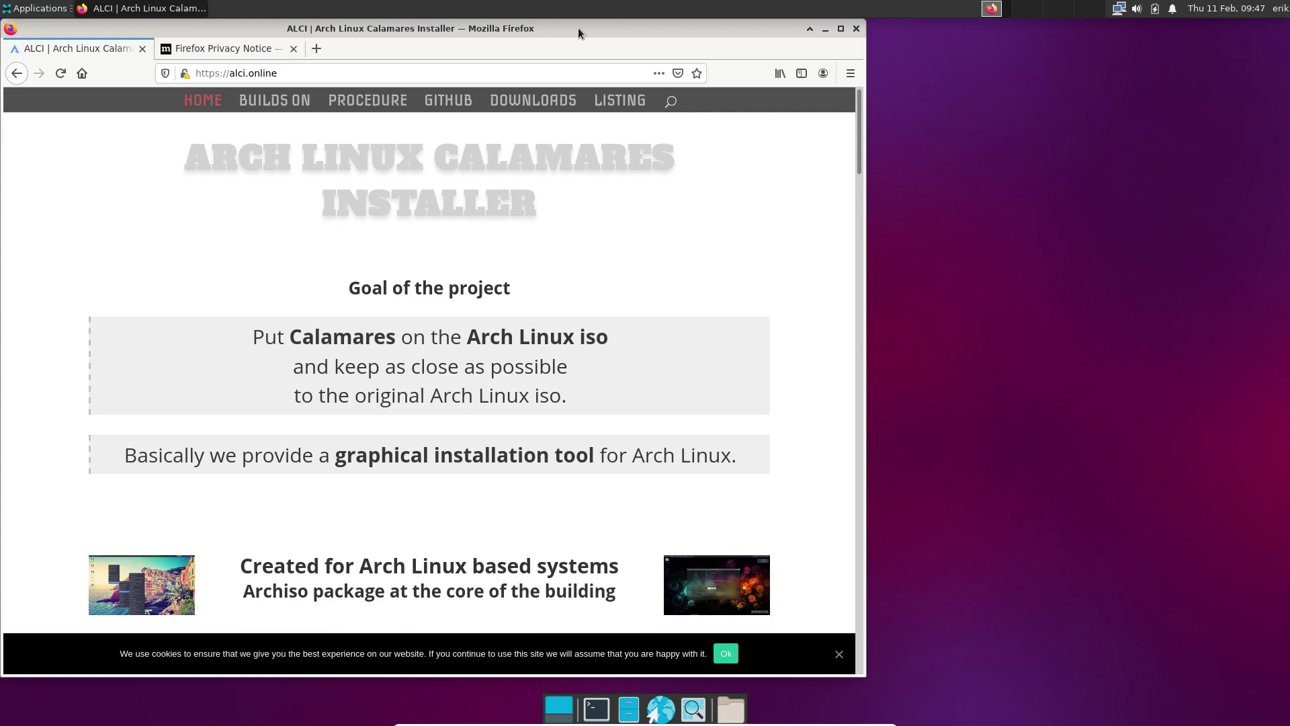
double_click(578, 27)
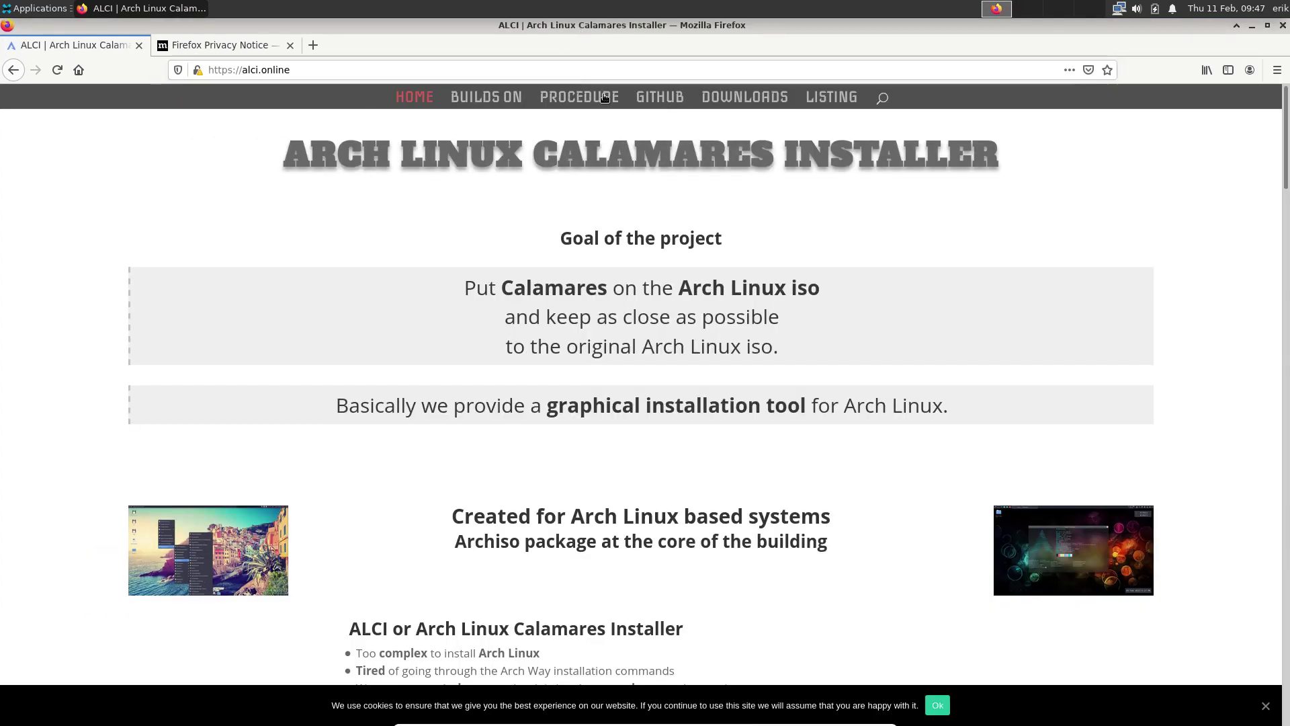
click(660, 97)
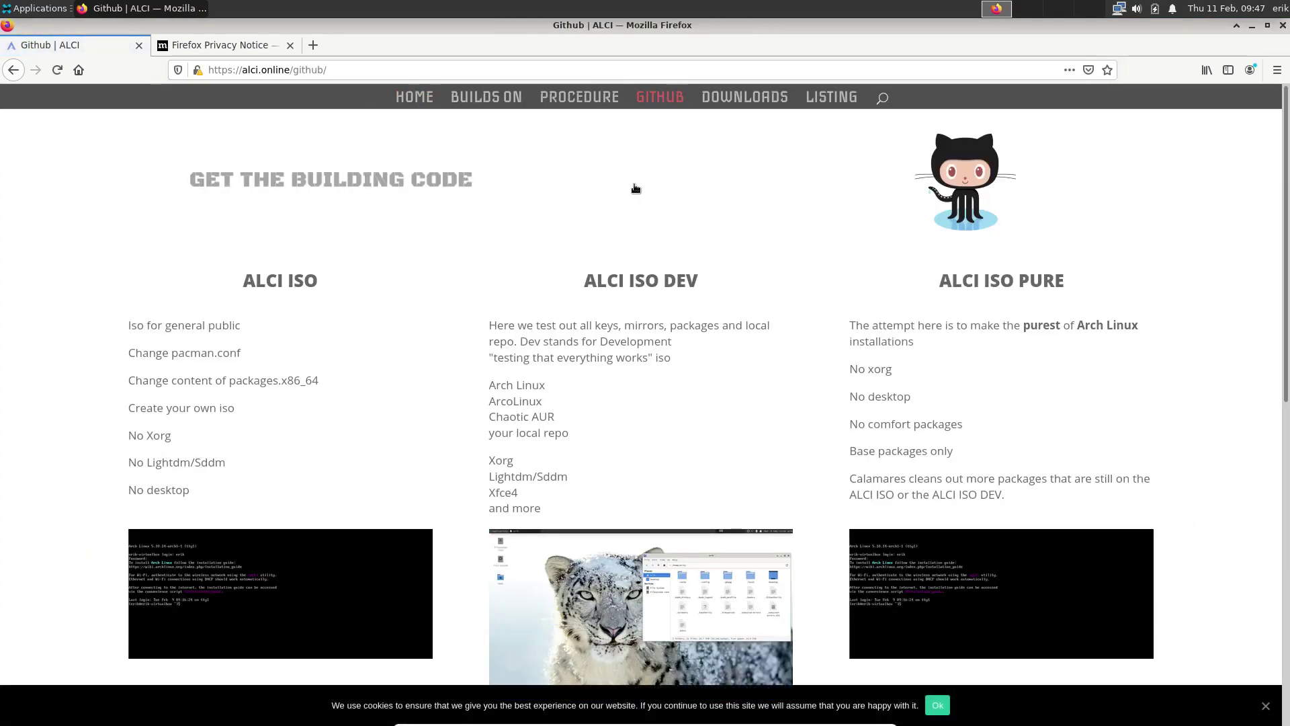
Select and copy the alci-iso-dev git clone command from the ALCI ISO DEV section
scroll(635, 188, down, 5)
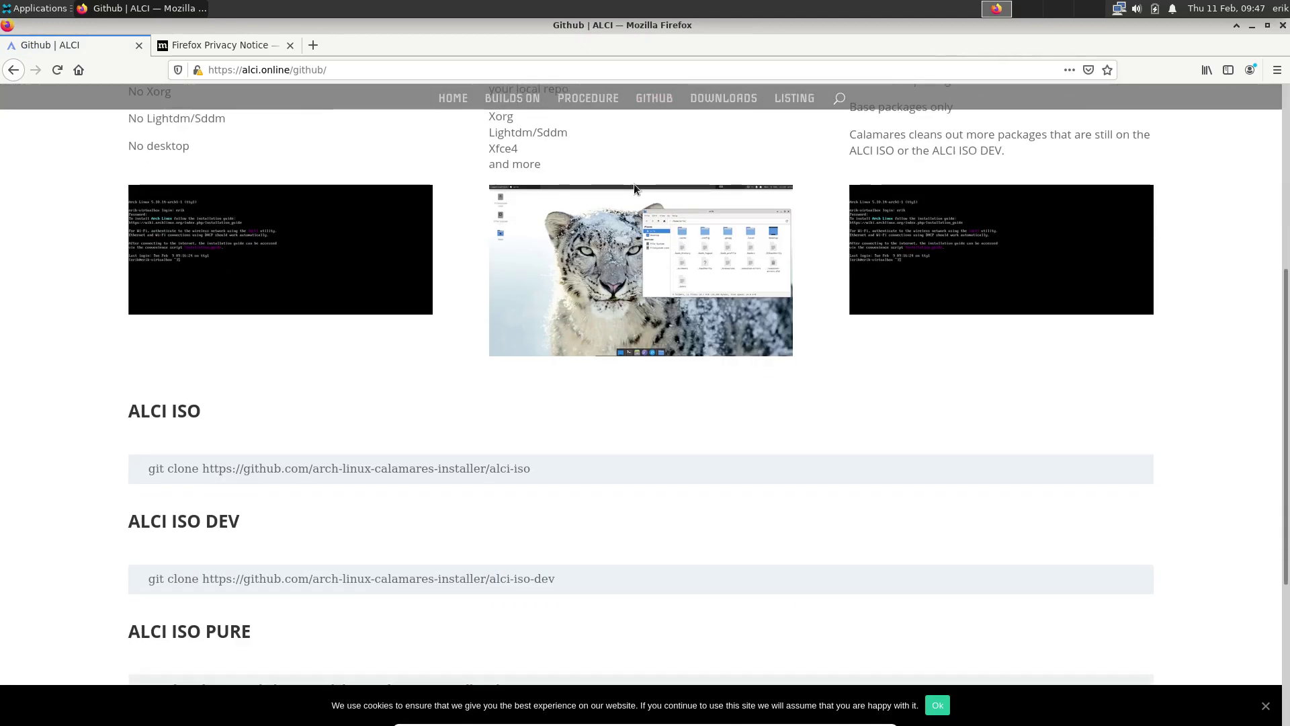
scroll(634, 184, down, 1)
scroll(635, 188, up, 1)
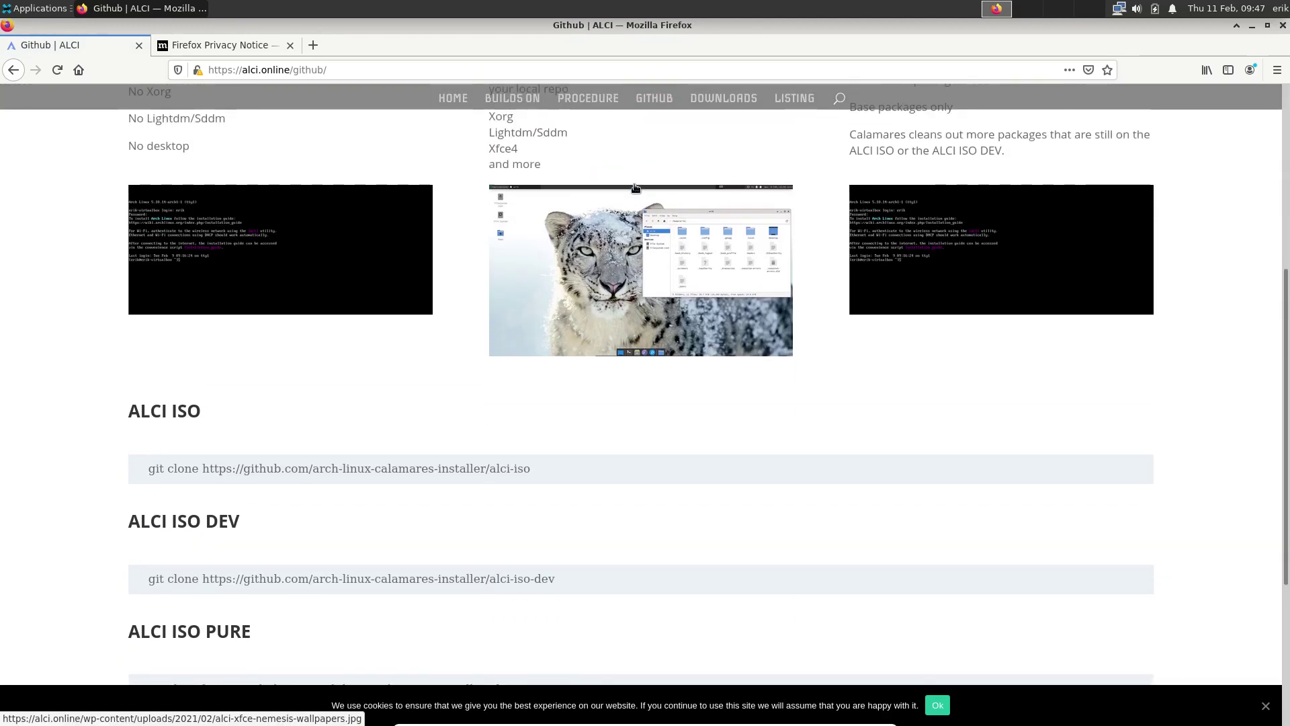
drag(566, 579, 139, 582)
key(ctrl+c)
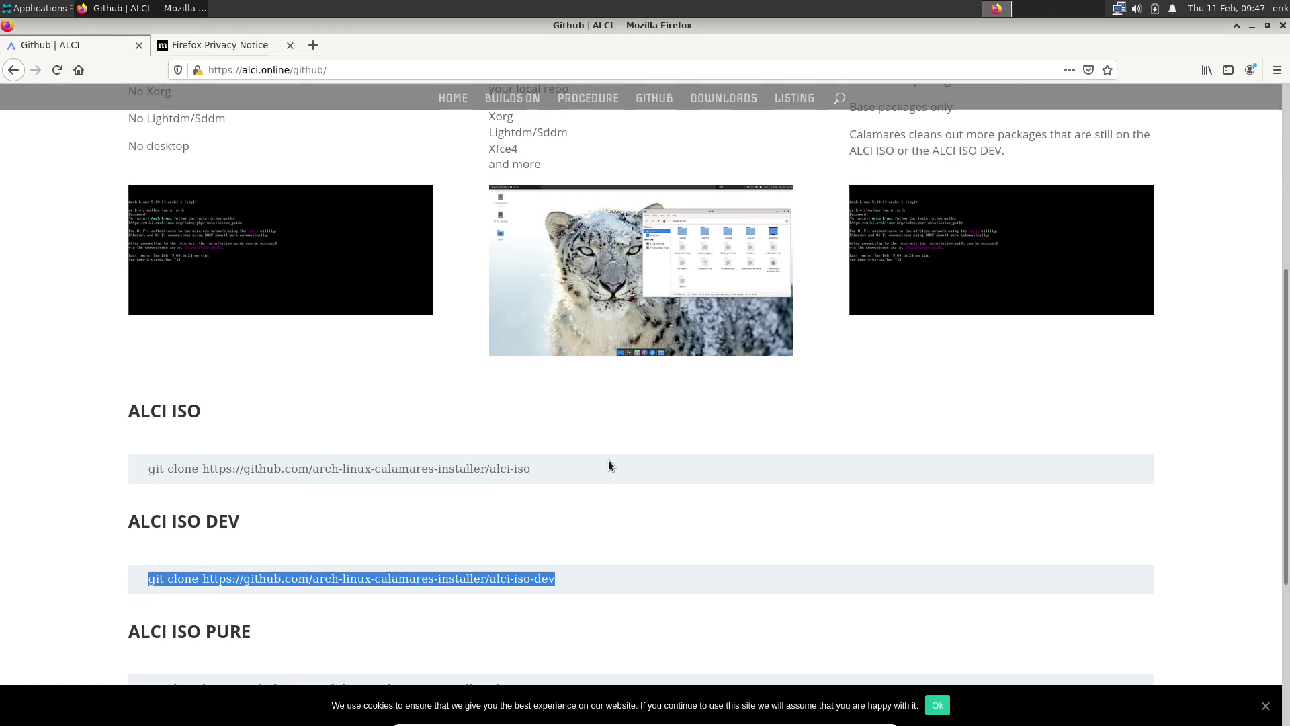
scroll(597, 418, up, 5)
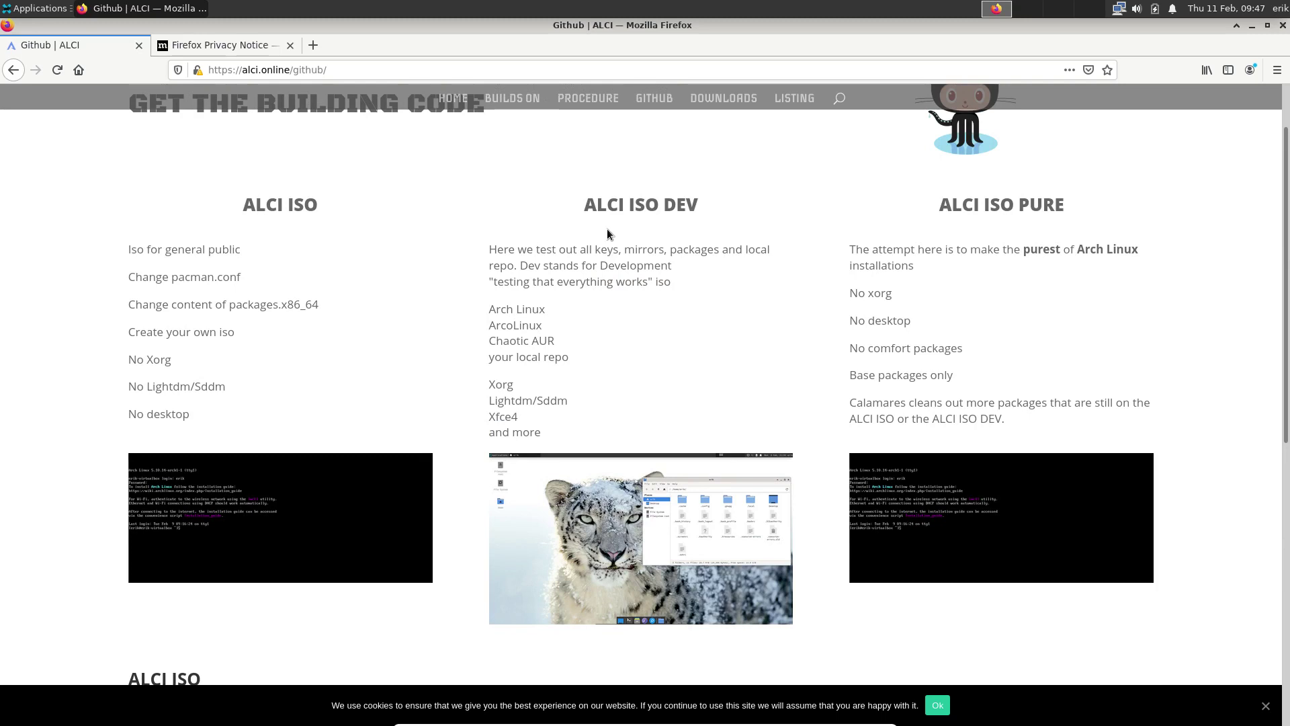
drag(664, 198, 704, 202)
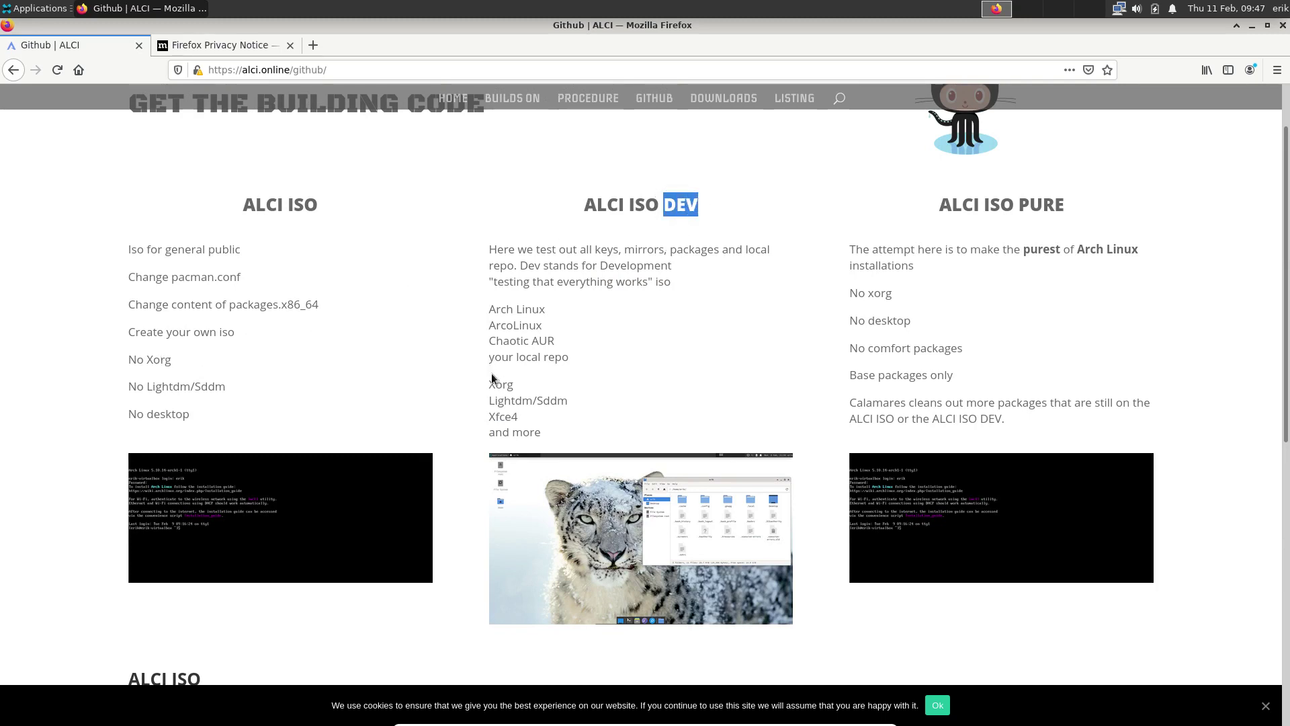
click(510, 311)
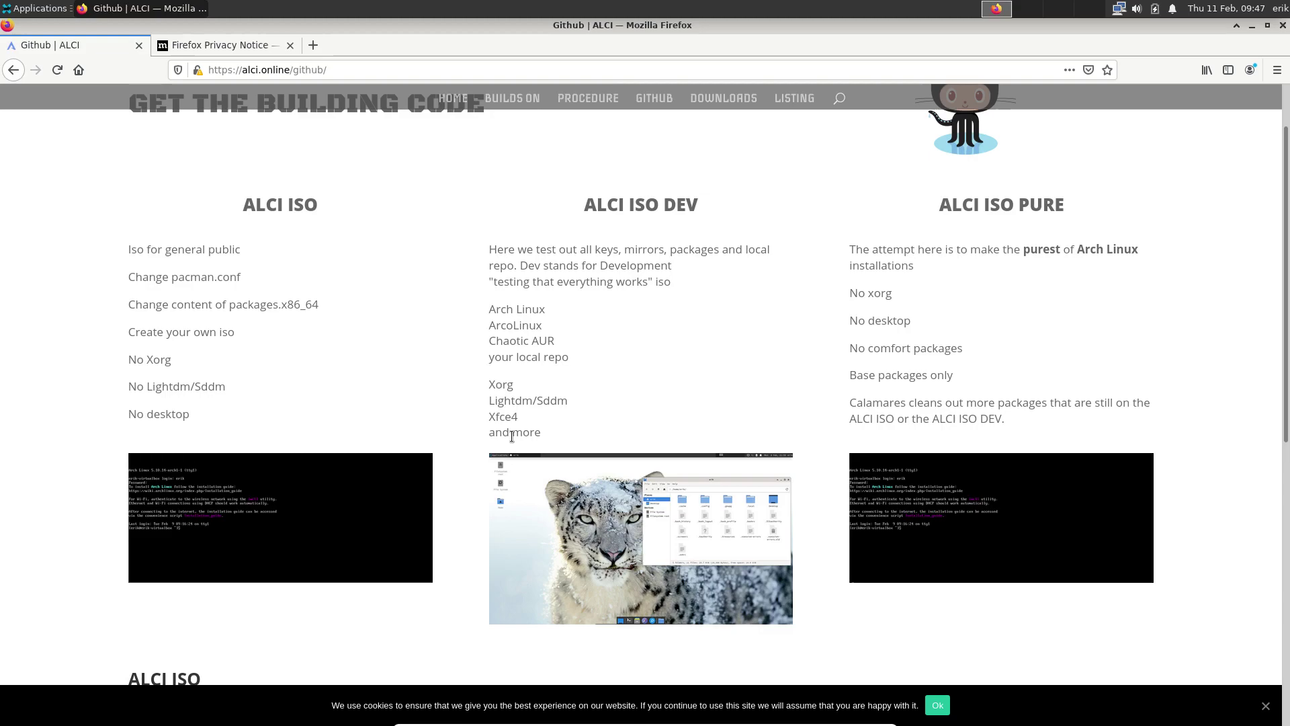
Clone the alci-iso-dev repository in a new terminal using the copied git clone command
click(1253, 26)
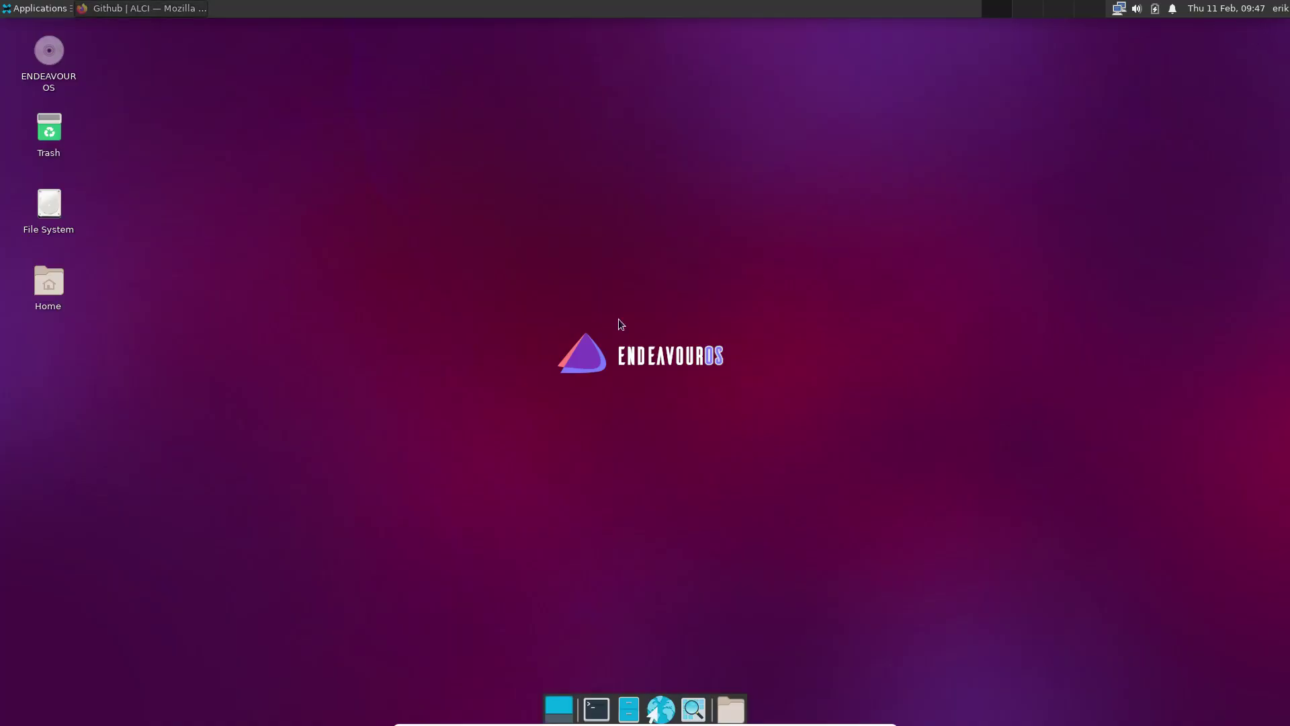
click(596, 709)
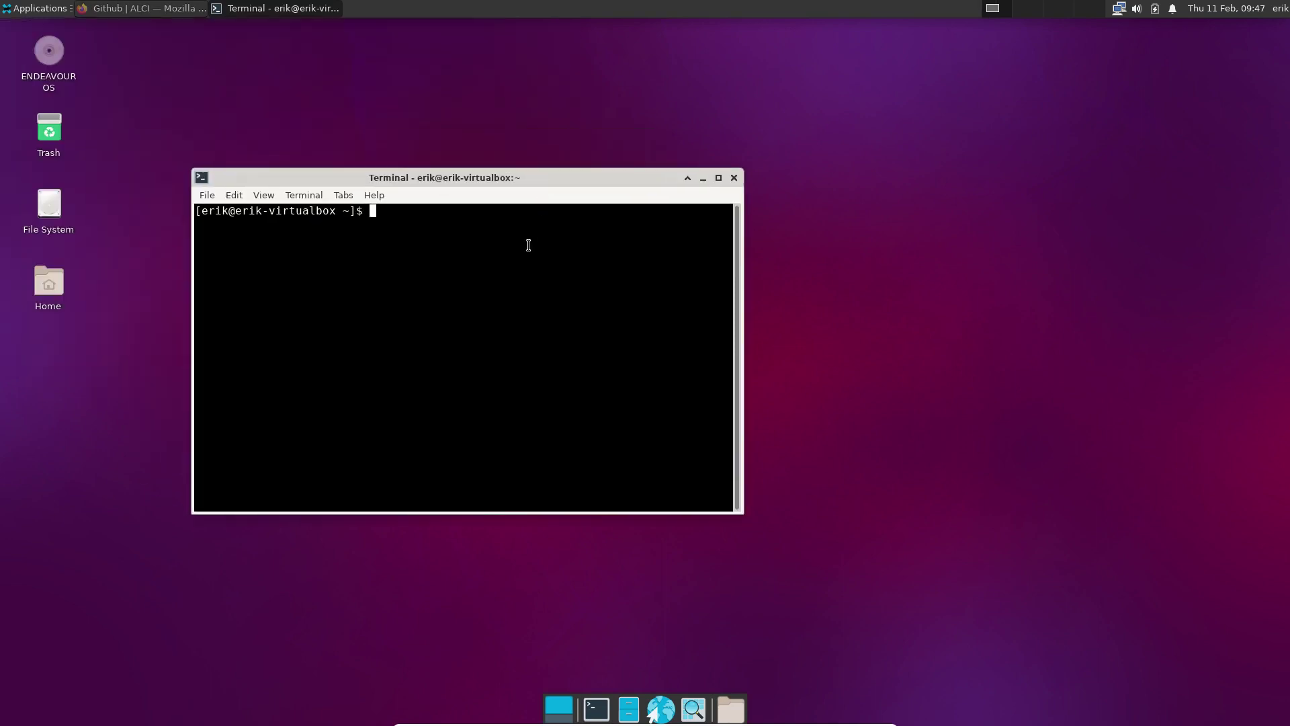
key(ctrl+shift+v)
key(Return)
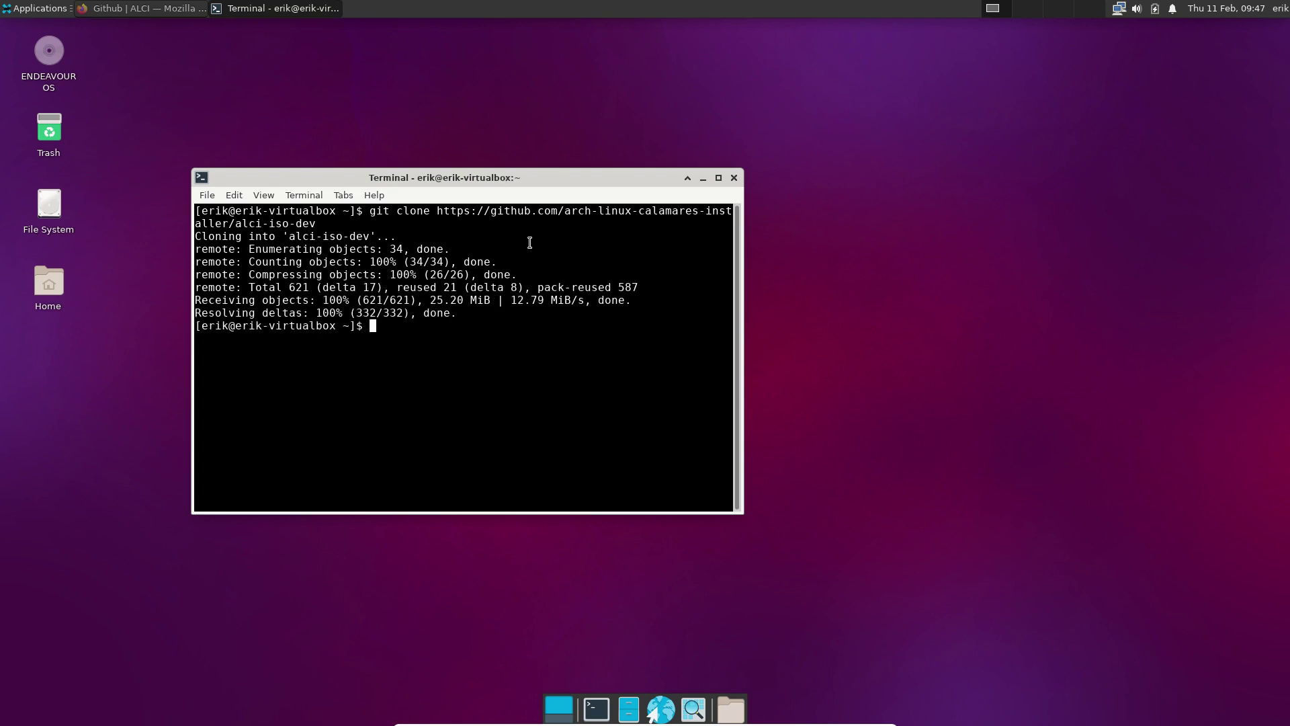
Synchronise the pacman package databases with sudo, then close the terminal
text(sudo pacman -D)
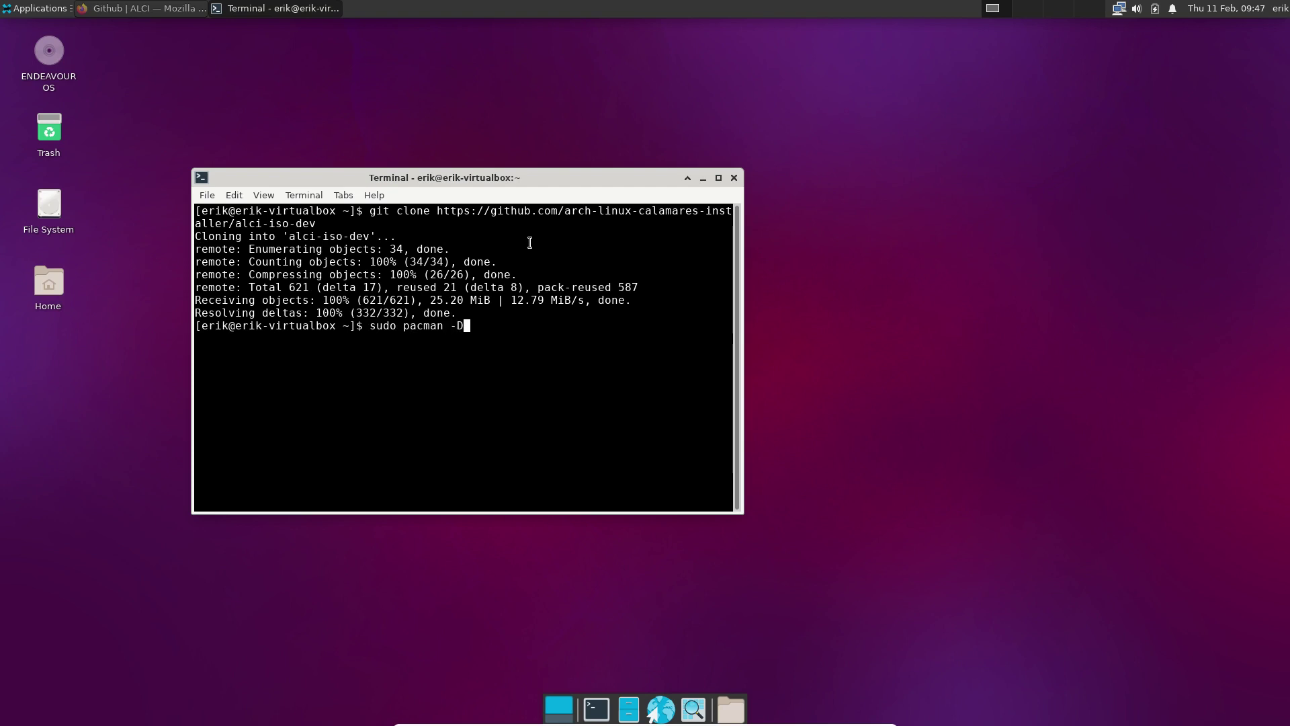
text(y)
key(Return)
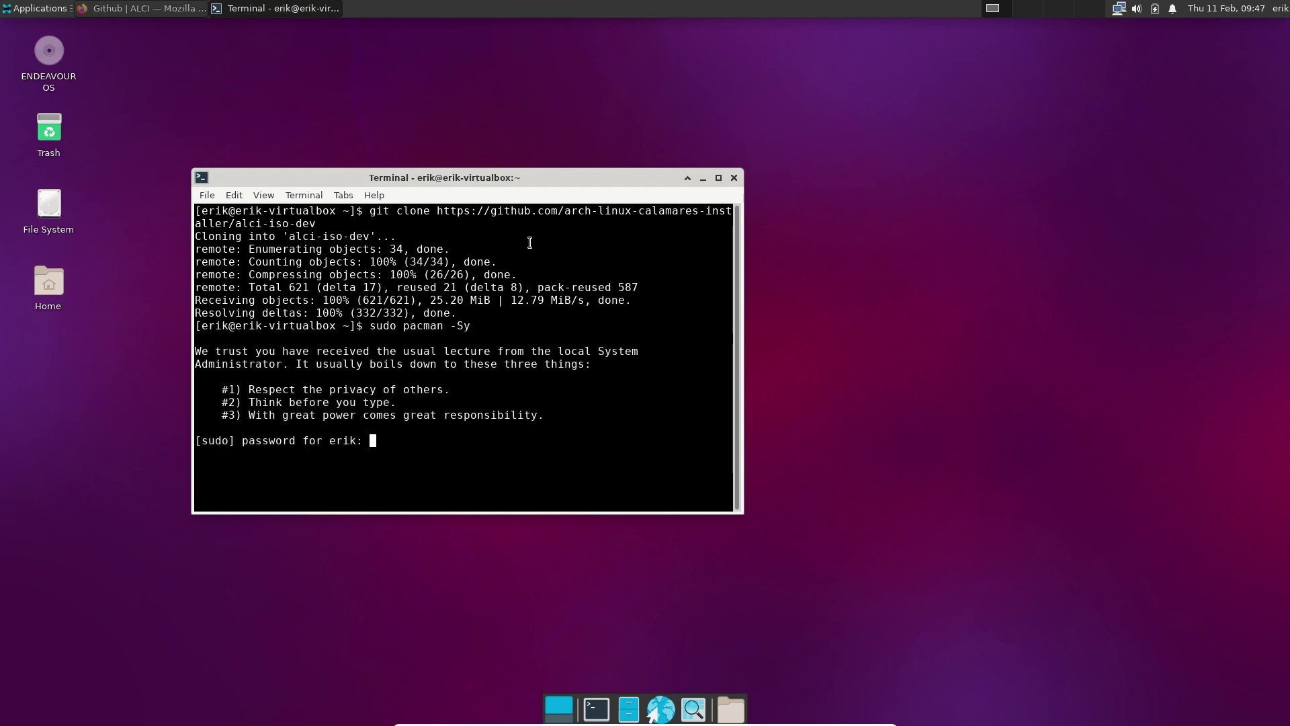
key(Return)
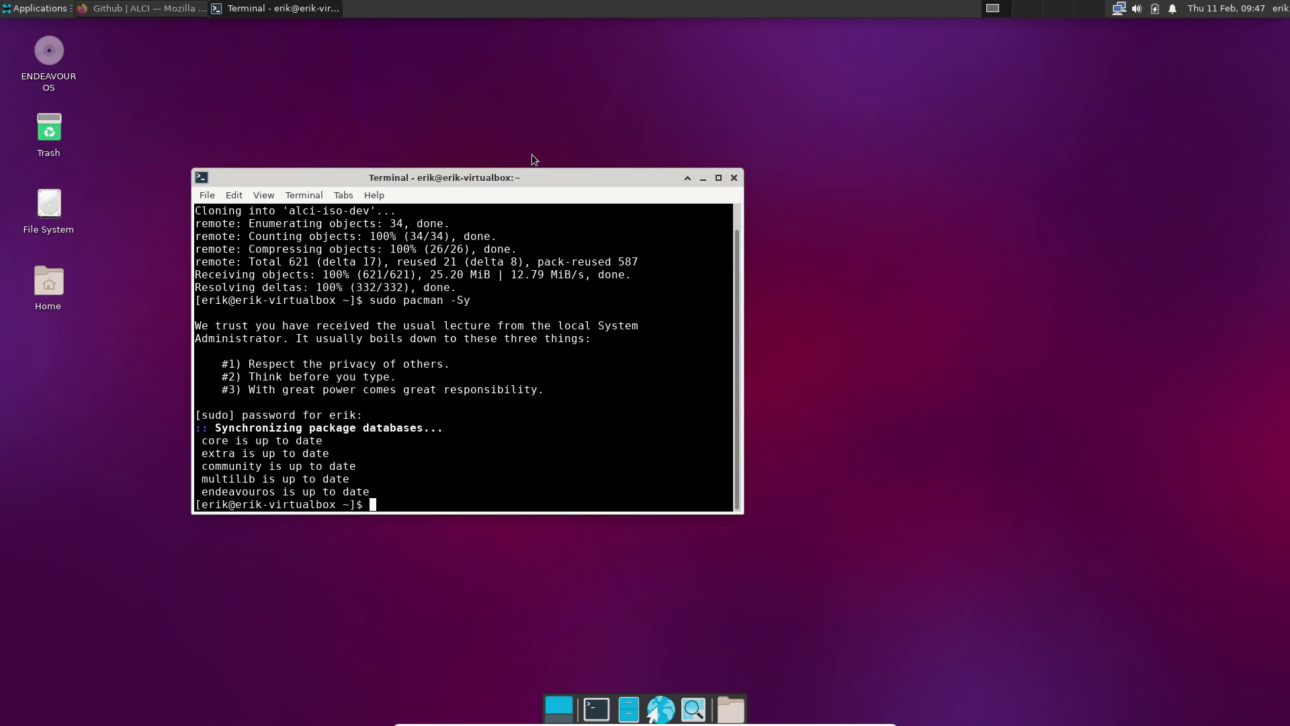
drag(515, 176, 609, 102)
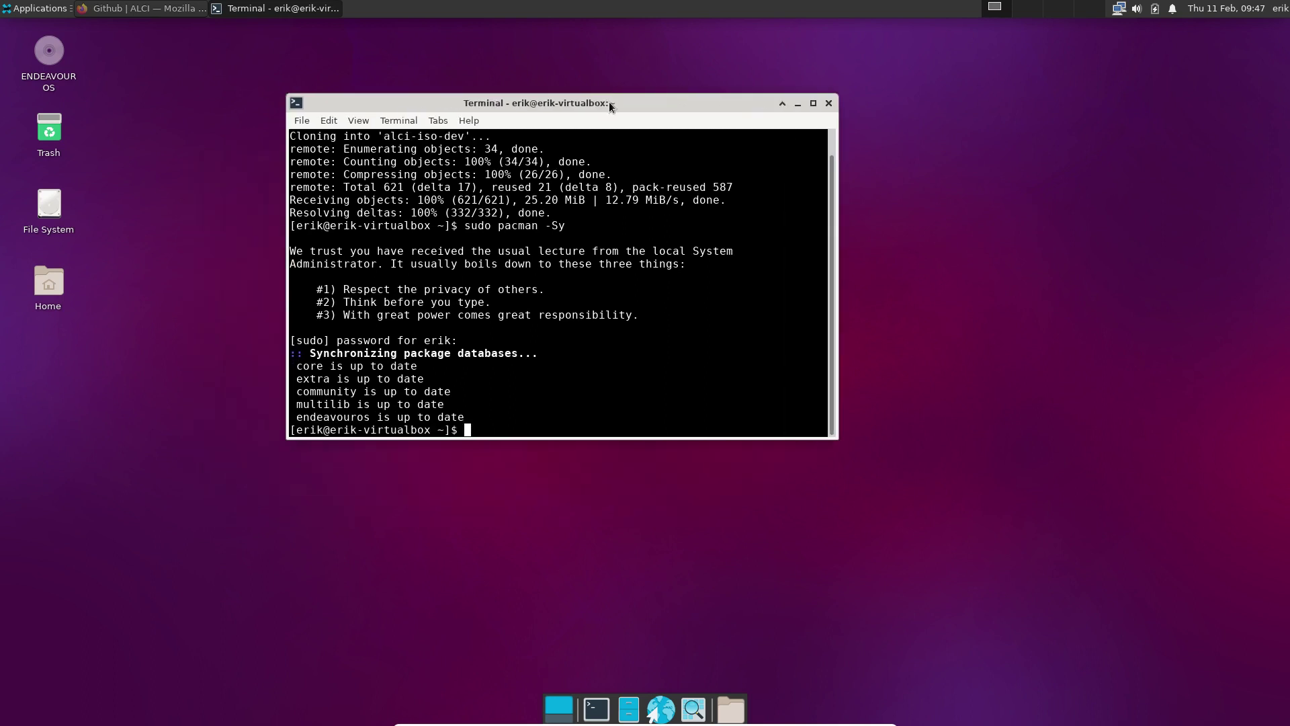
click(828, 103)
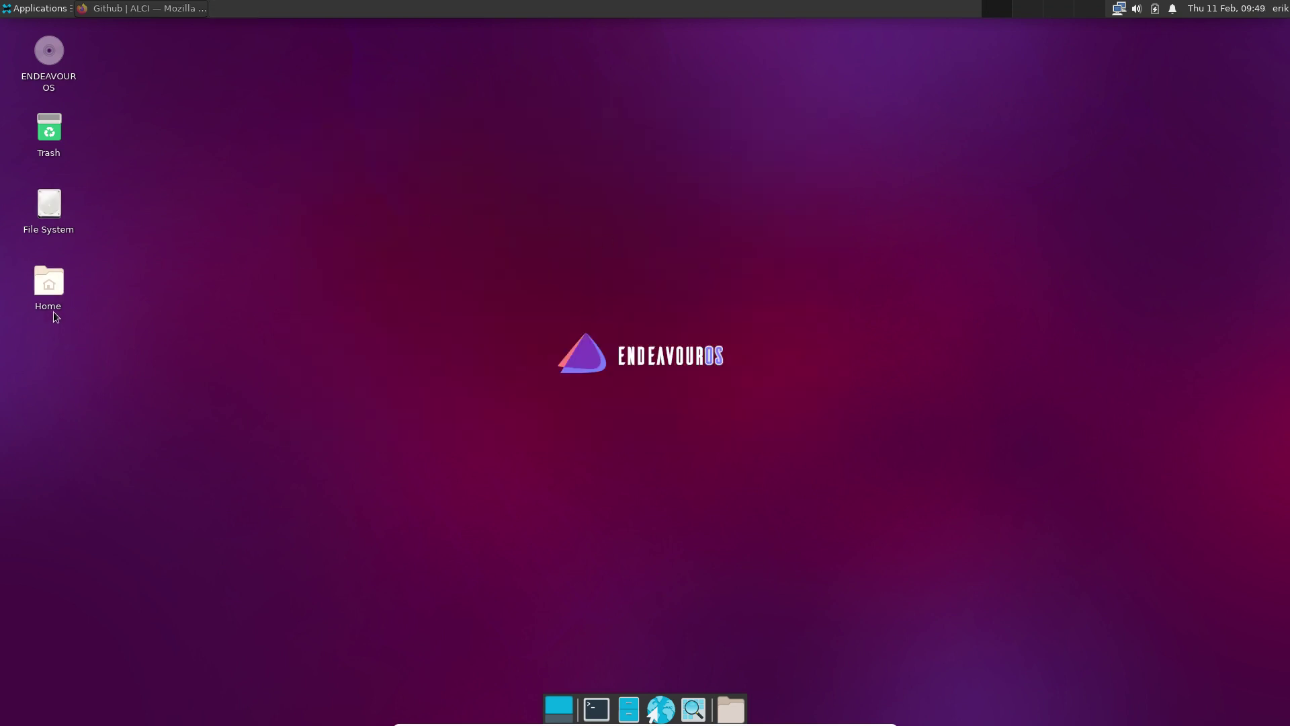
Open the cloned alci-iso-dev folder from Home in Thunar, with the window placed top-left
double_click(57, 288)
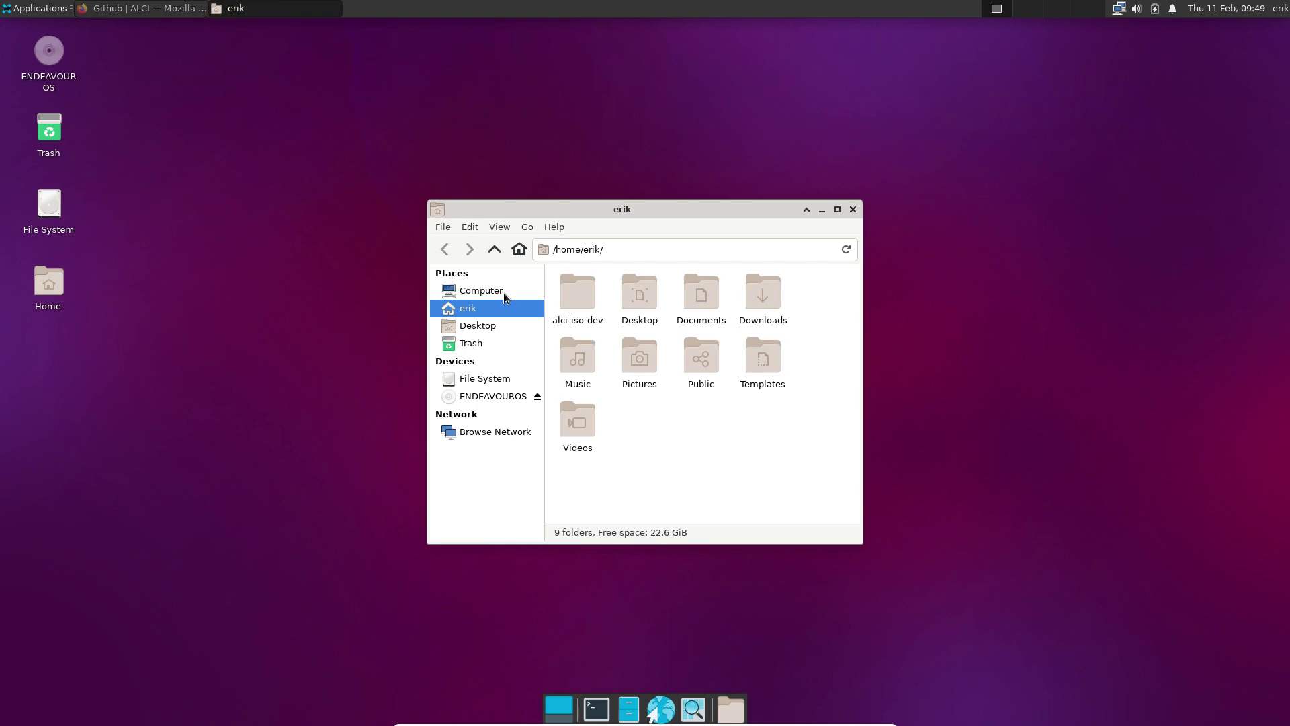
double_click(567, 298)
drag(646, 213, 374, 58)
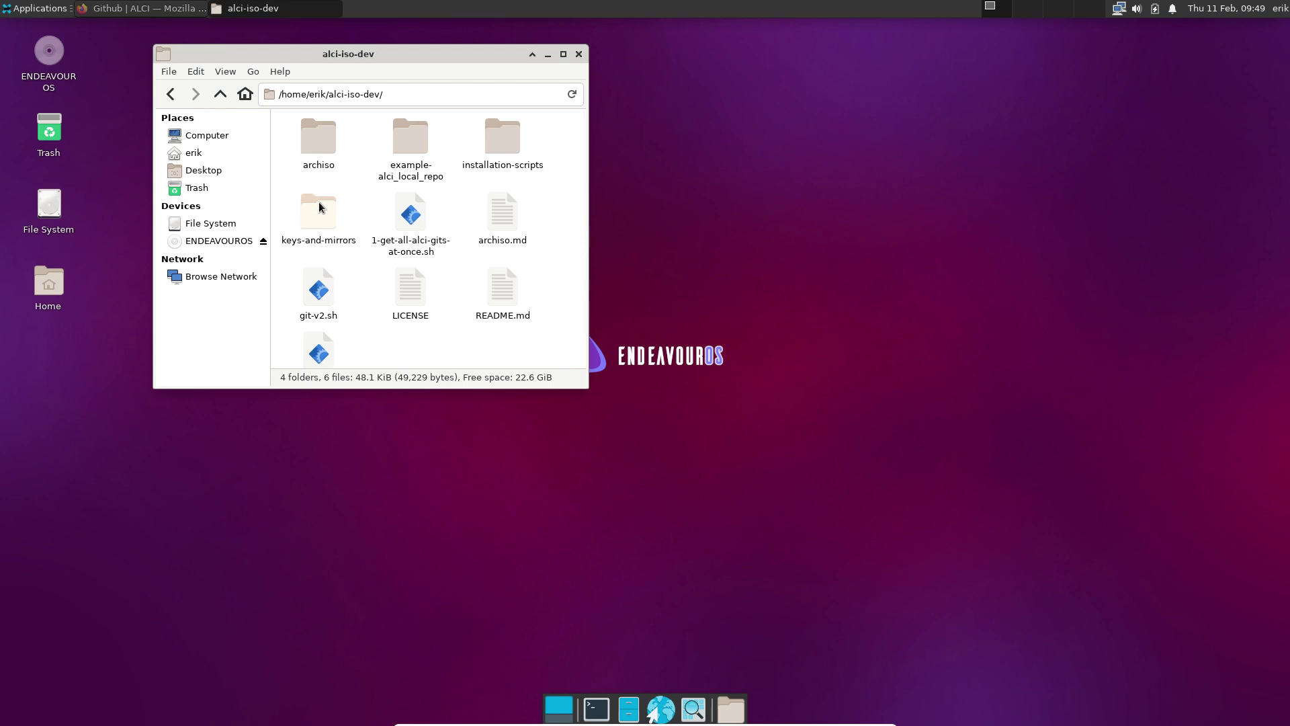
click(763, 207)
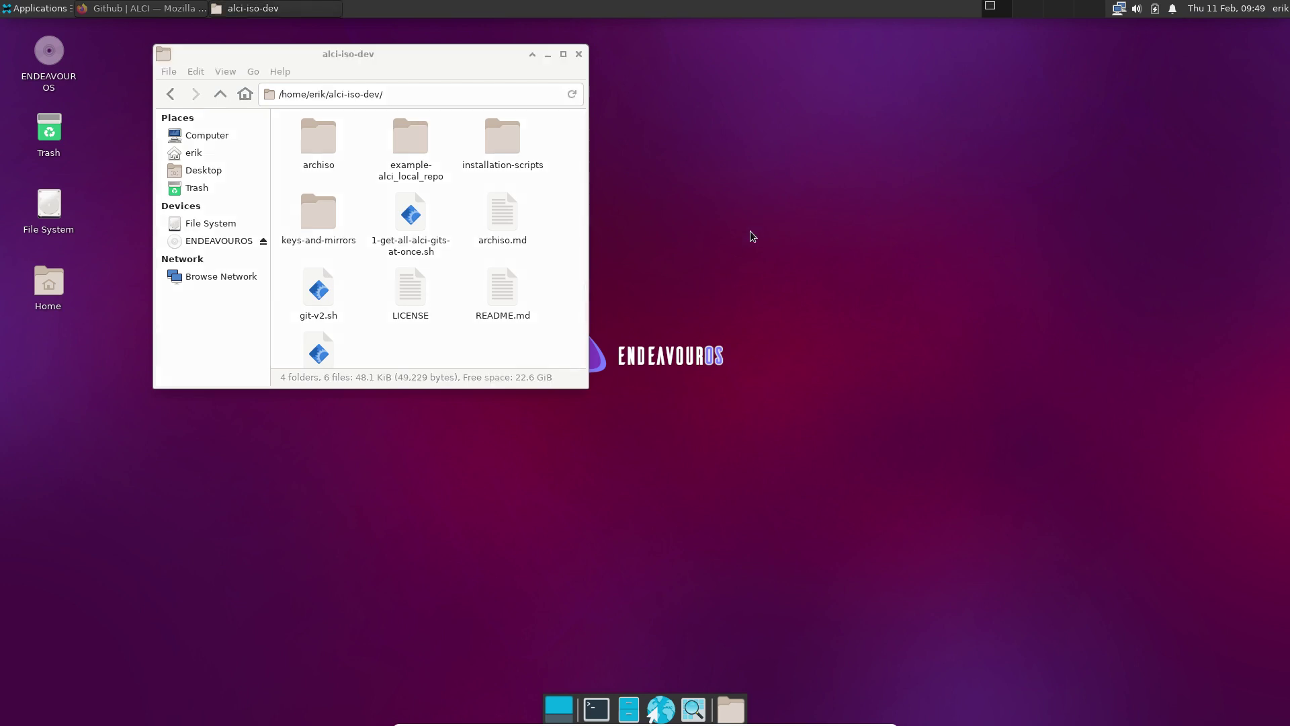
Install archiso and its 5 dependencies with sudo pacman -S archiso, then close the terminal
key(ctrl+alt+t)
text(sud)
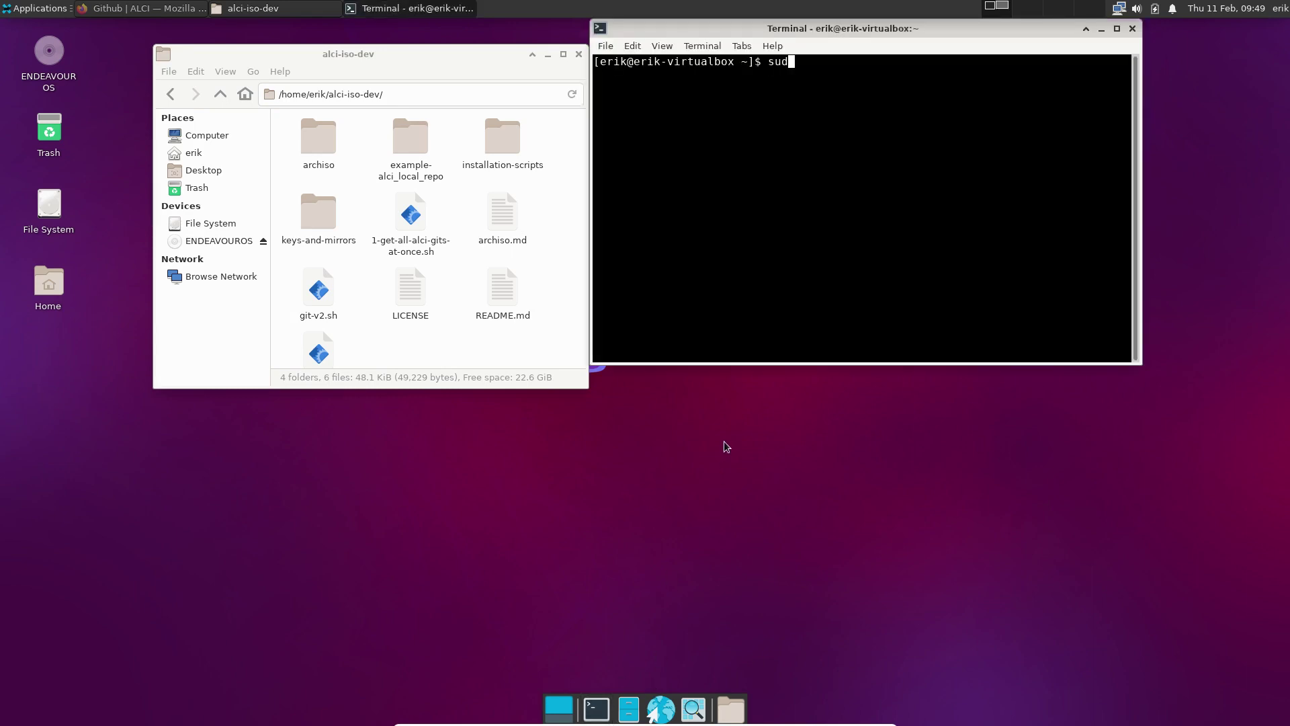
text(o pacman -S archiso)
key(Return)
key(Return)
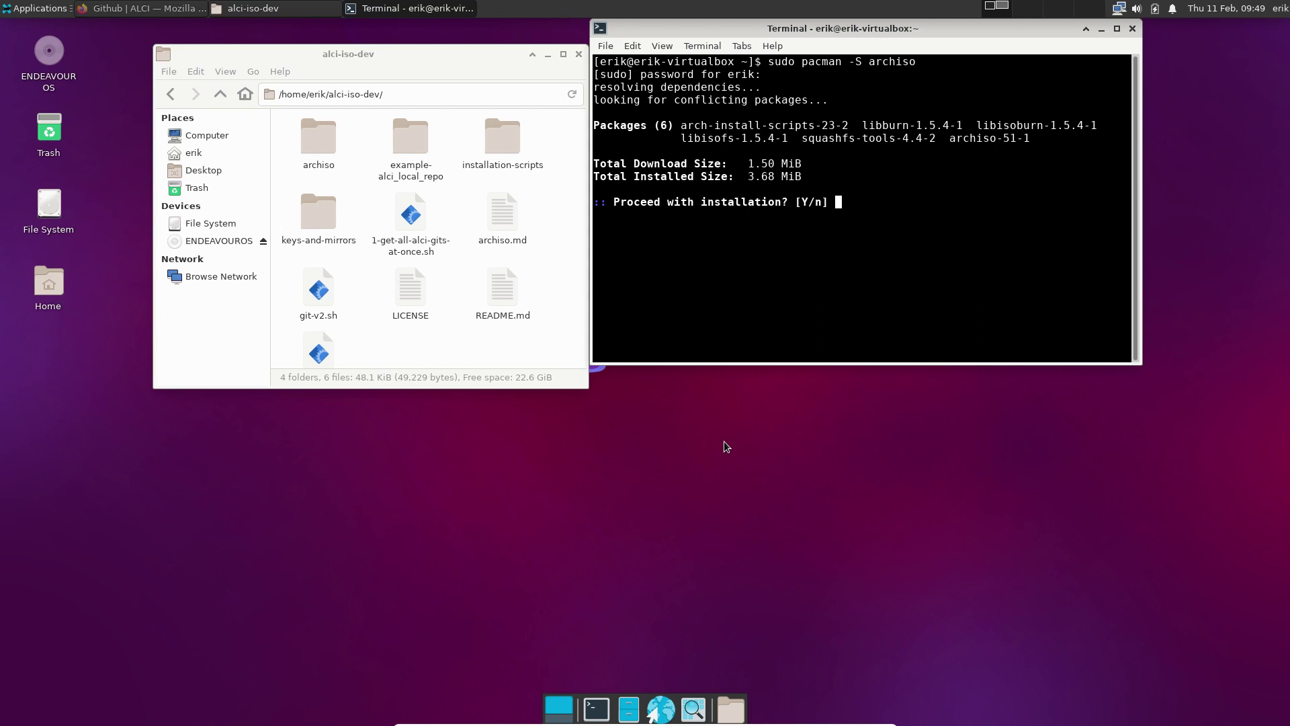
key(Return)
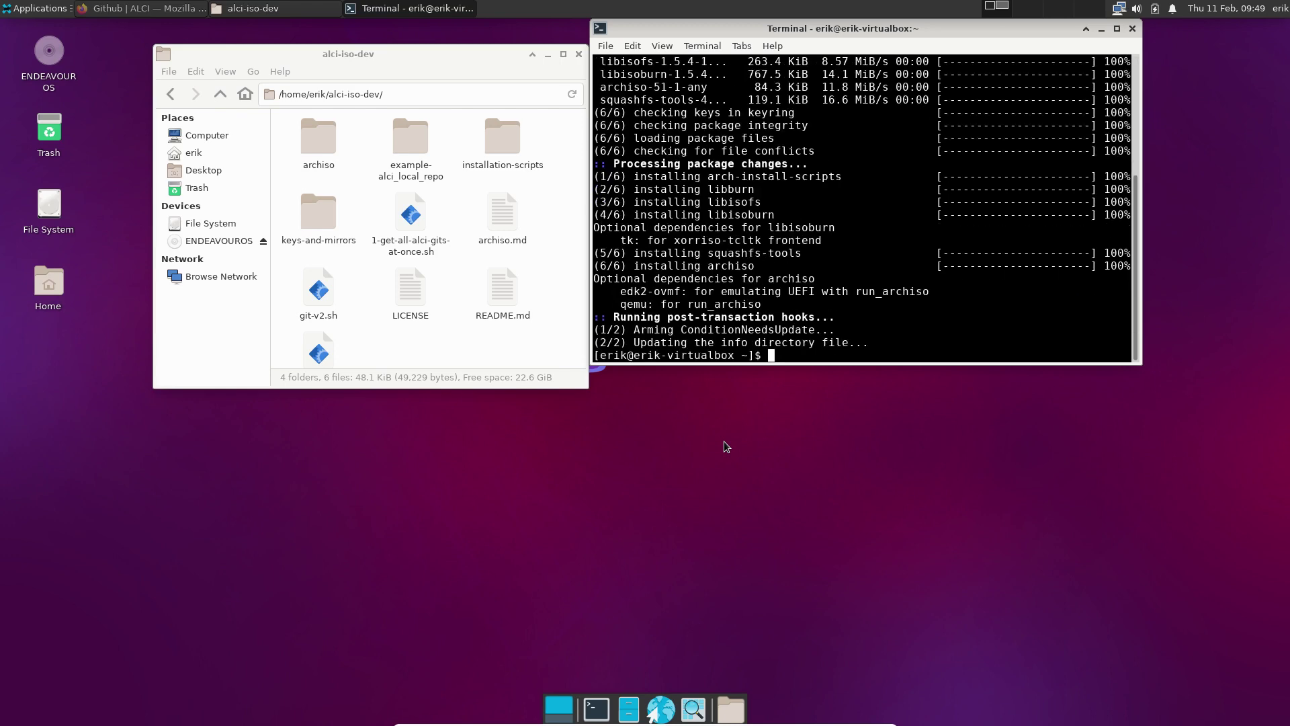
scroll(1007, 145, up, 5)
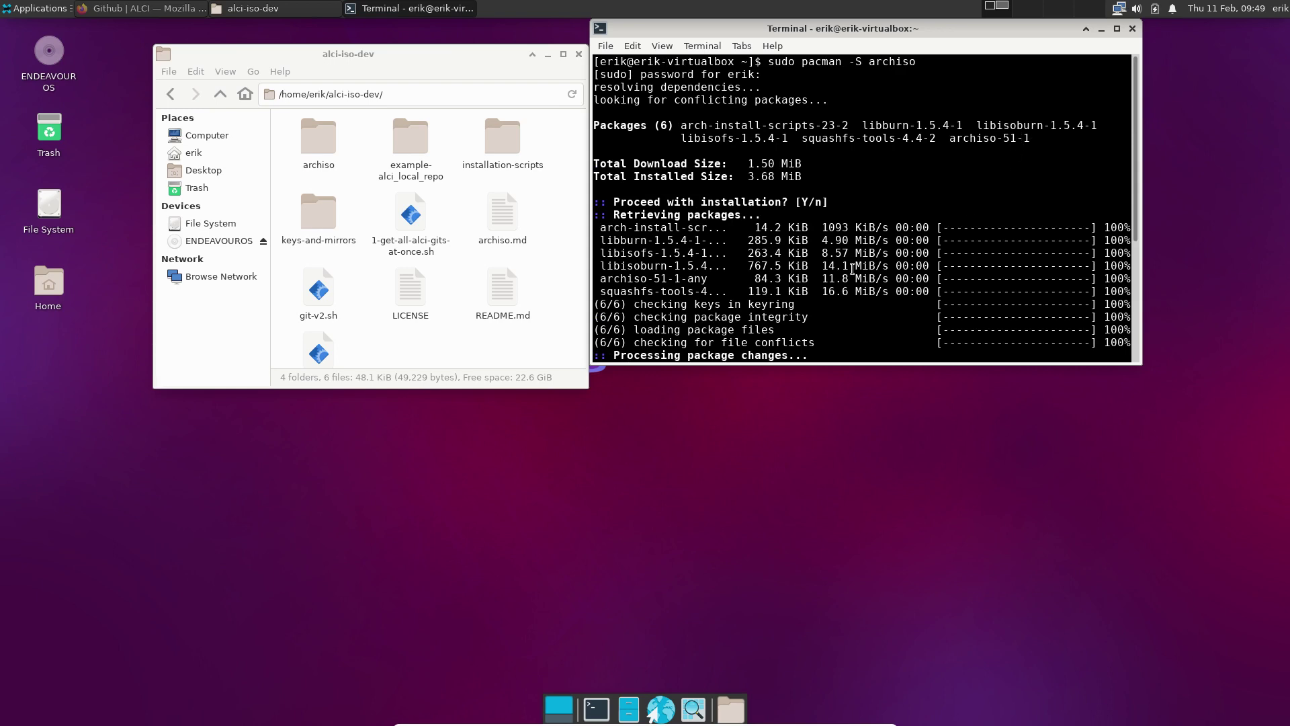
scroll(852, 269, down, 5)
click(1133, 28)
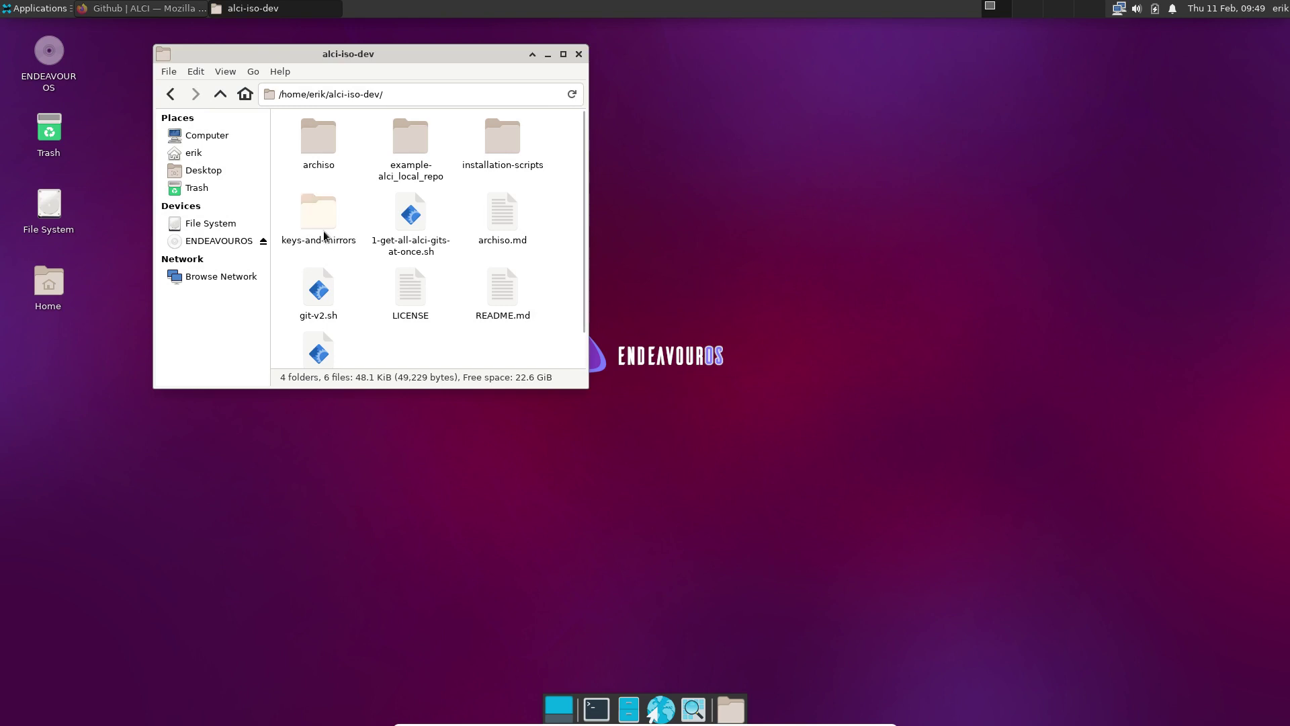
Look into the archiso folder, then open a terminal in the installation-scripts folder
double_click(323, 145)
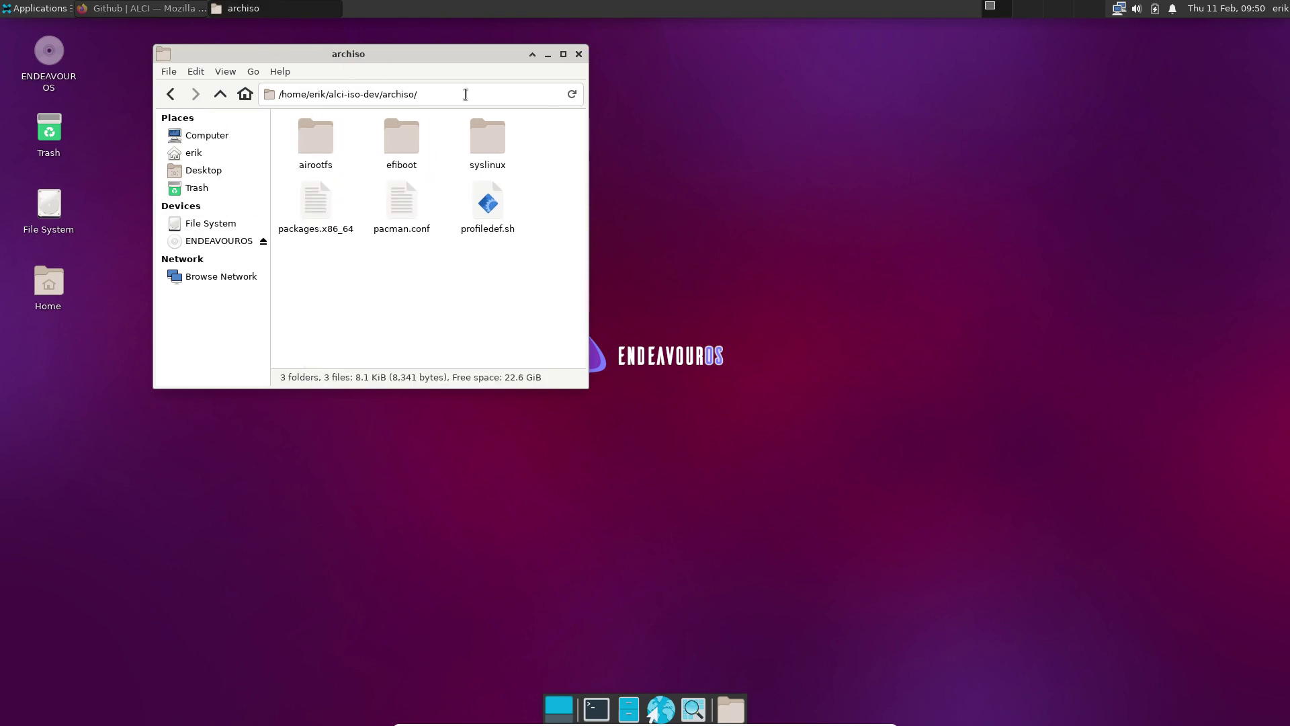
click(220, 94)
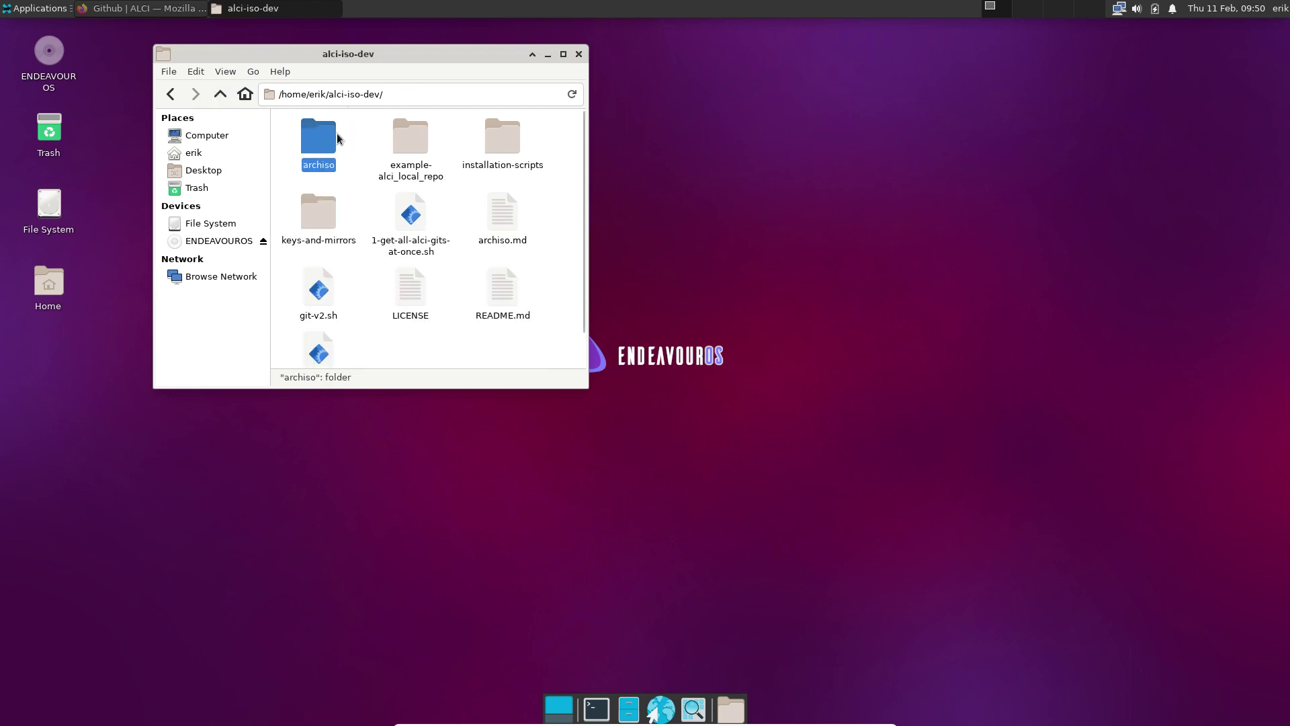
double_click(511, 137)
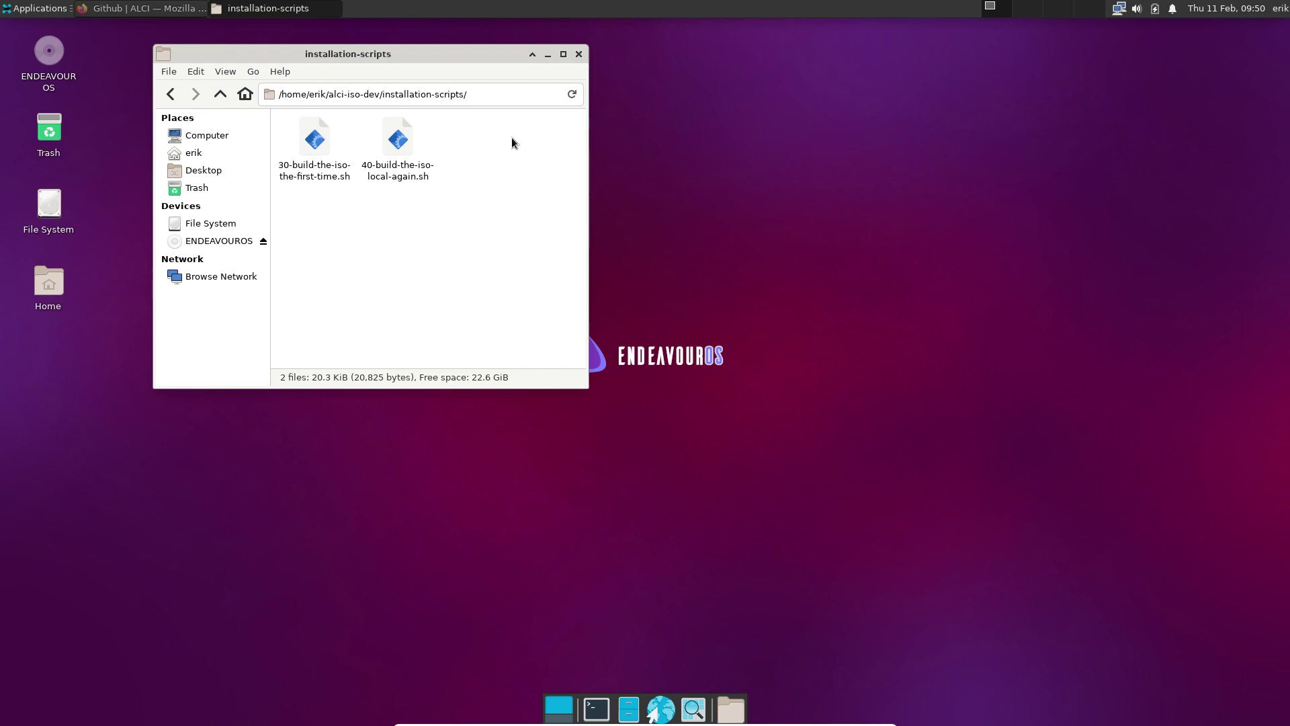
right_click(509, 154)
click(534, 219)
drag(784, 28, 1285, 720)
Leave ./30-build-the-iso-the-first-time.sh typed at the prompt without running it
text(./30)
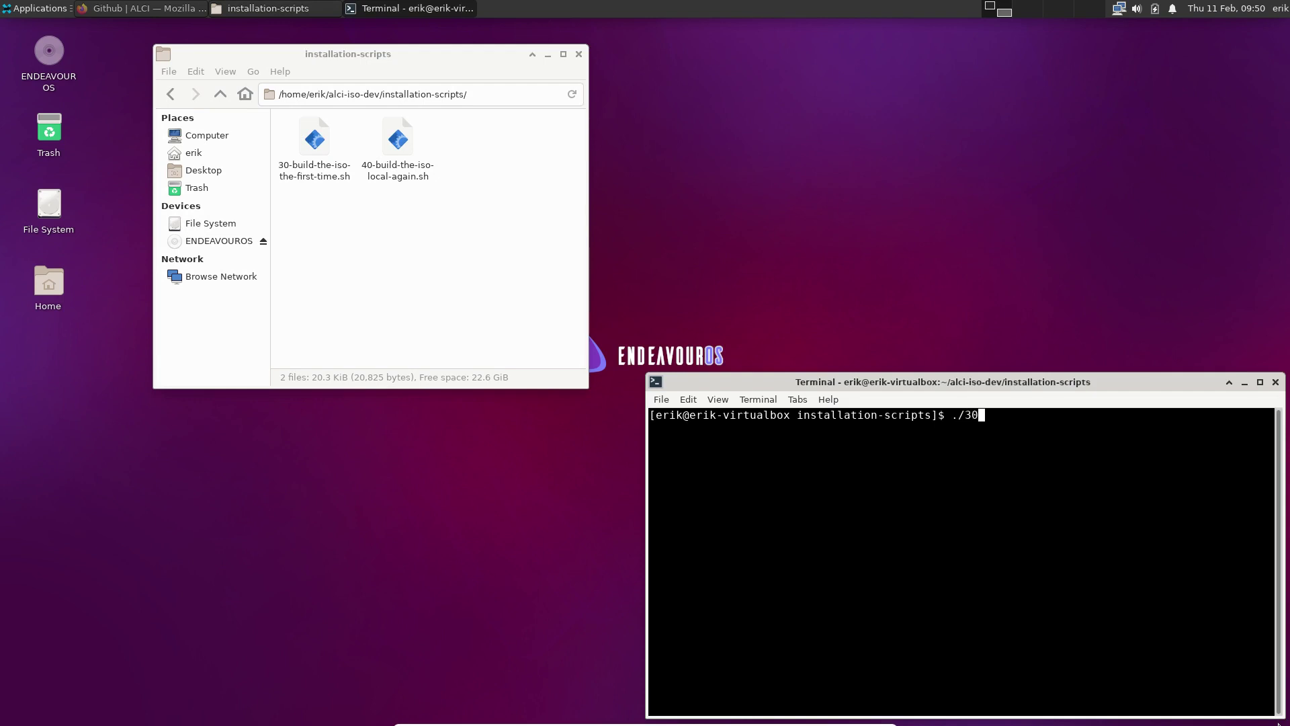
key(Tab)
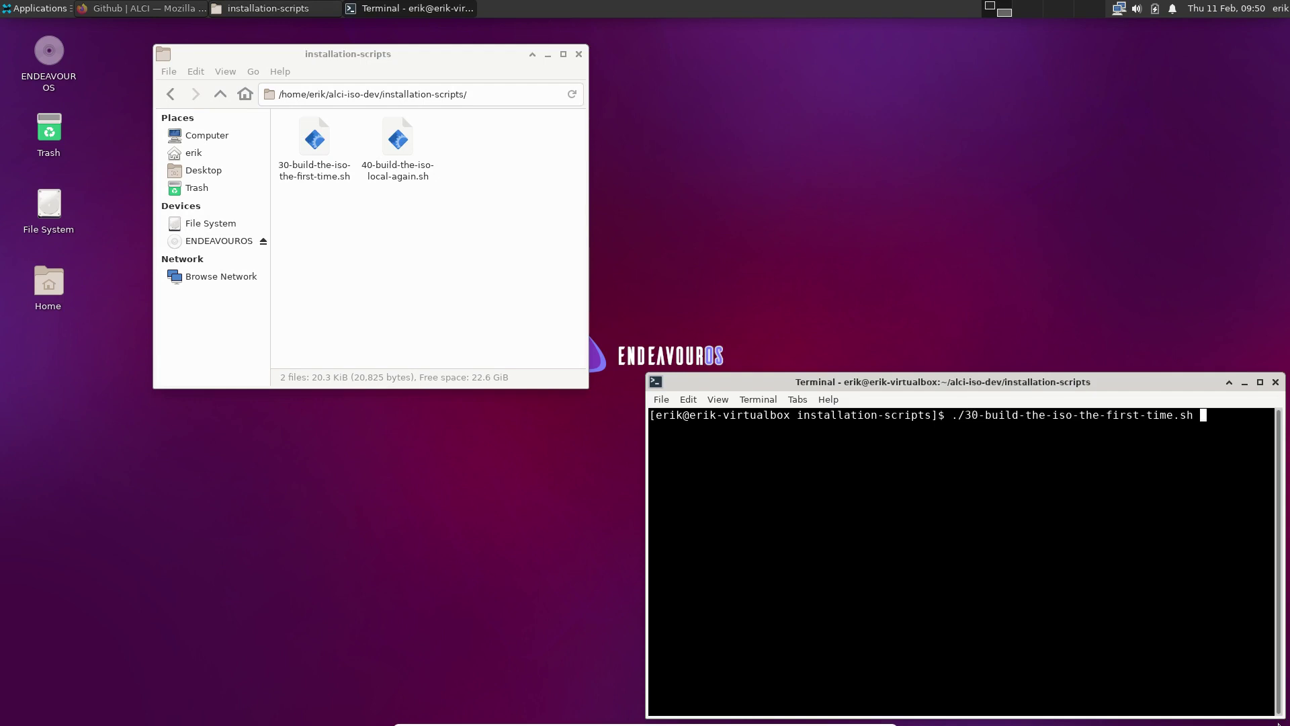
click(469, 324)
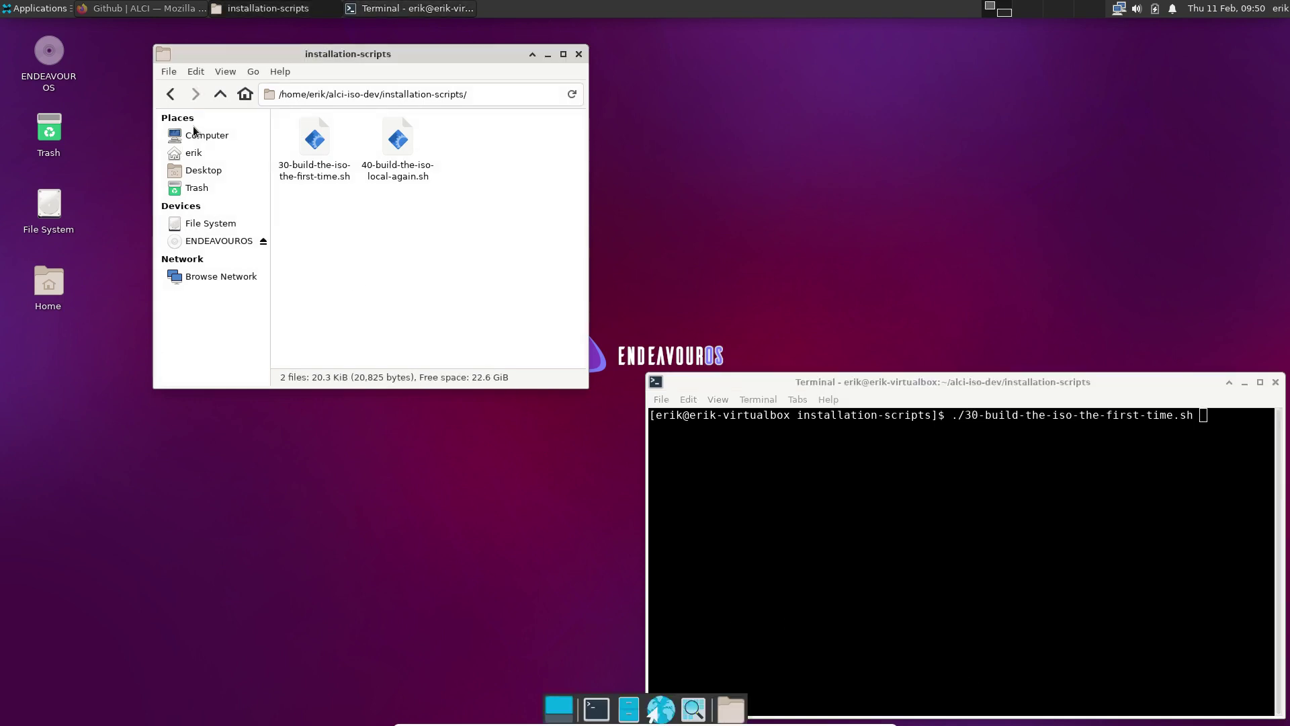
click(220, 95)
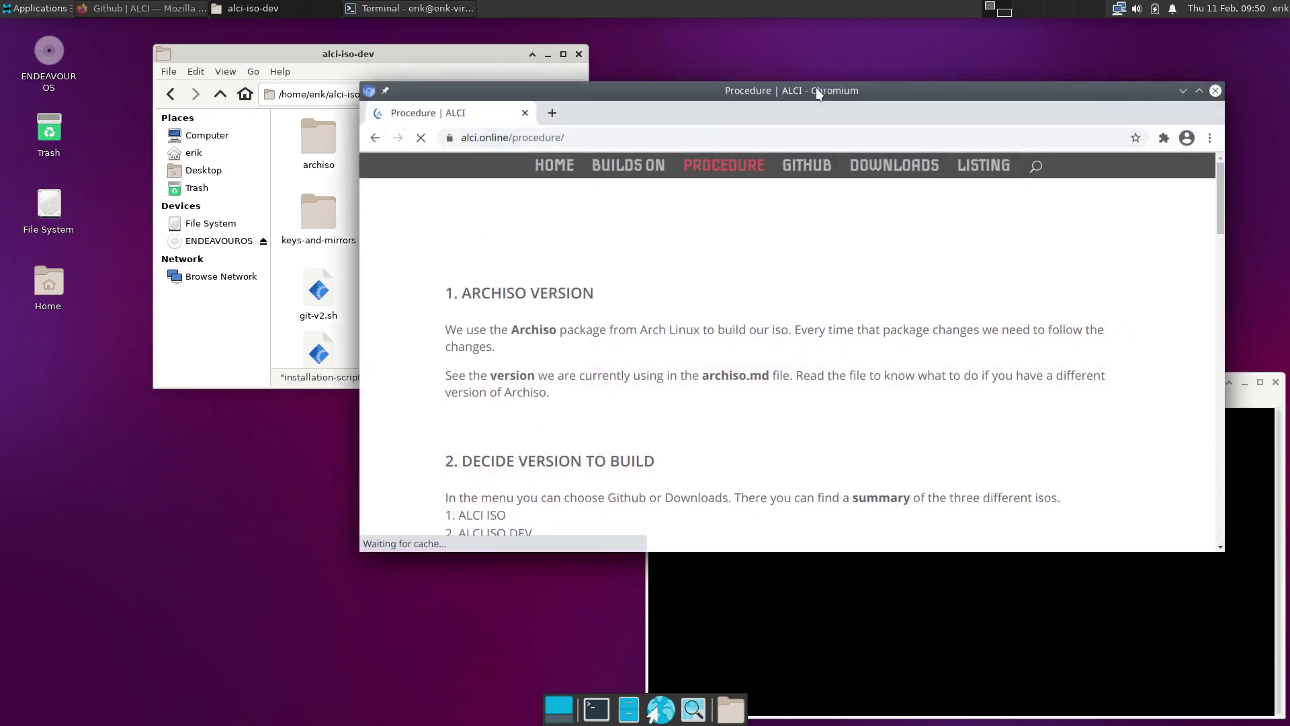
Read through the maximized ALCI build procedure page in Chromium, then hide the browser
double_click(817, 91)
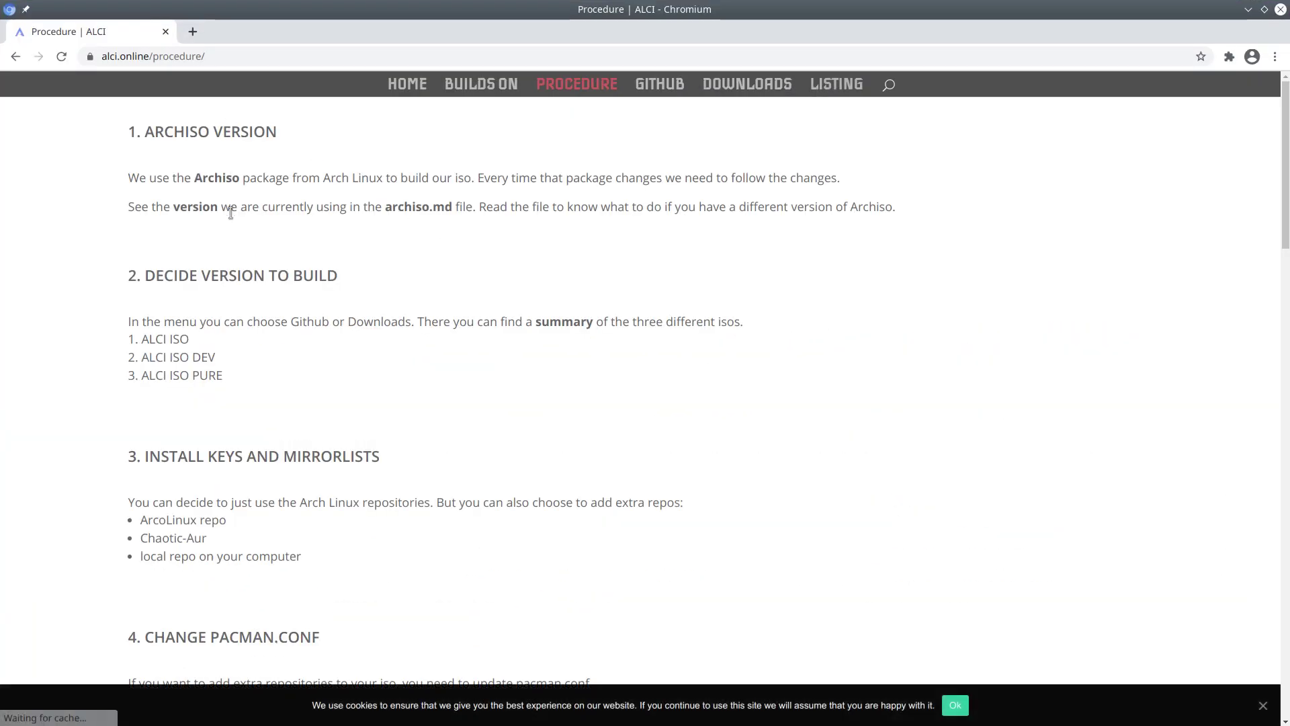
scroll(241, 540, down, 8)
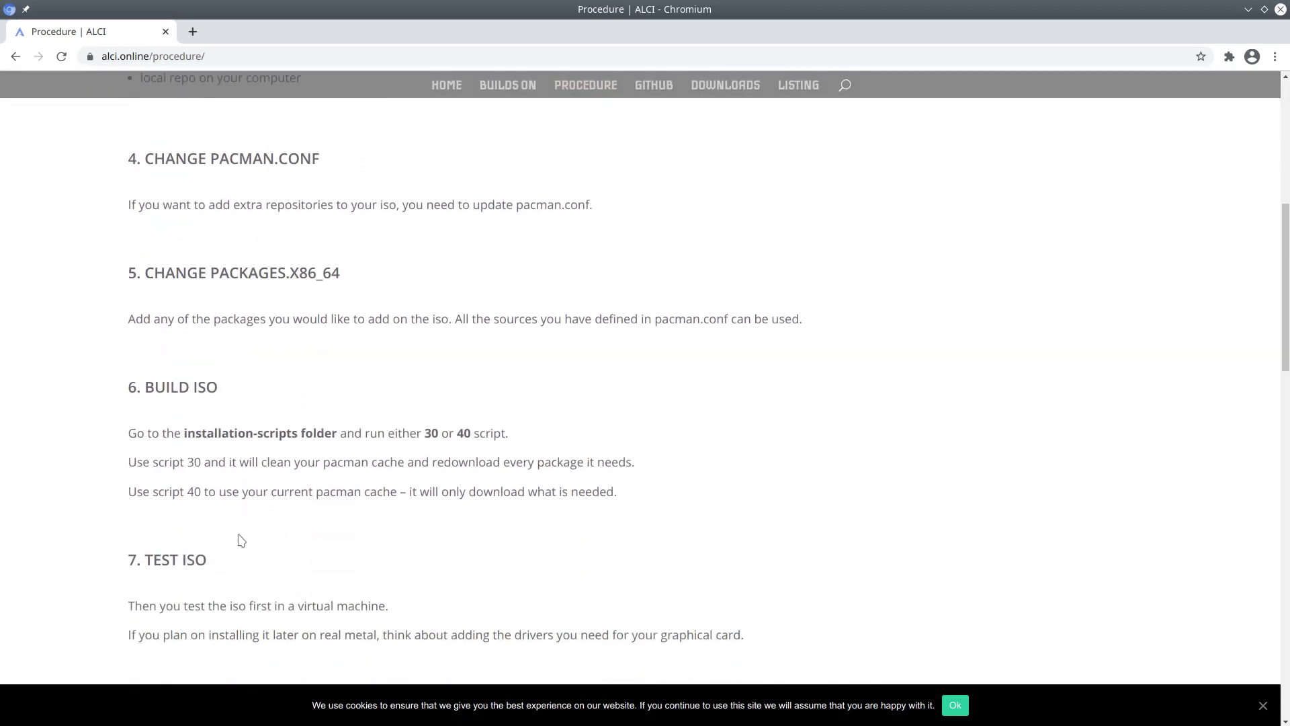
scroll(240, 540, down, 5)
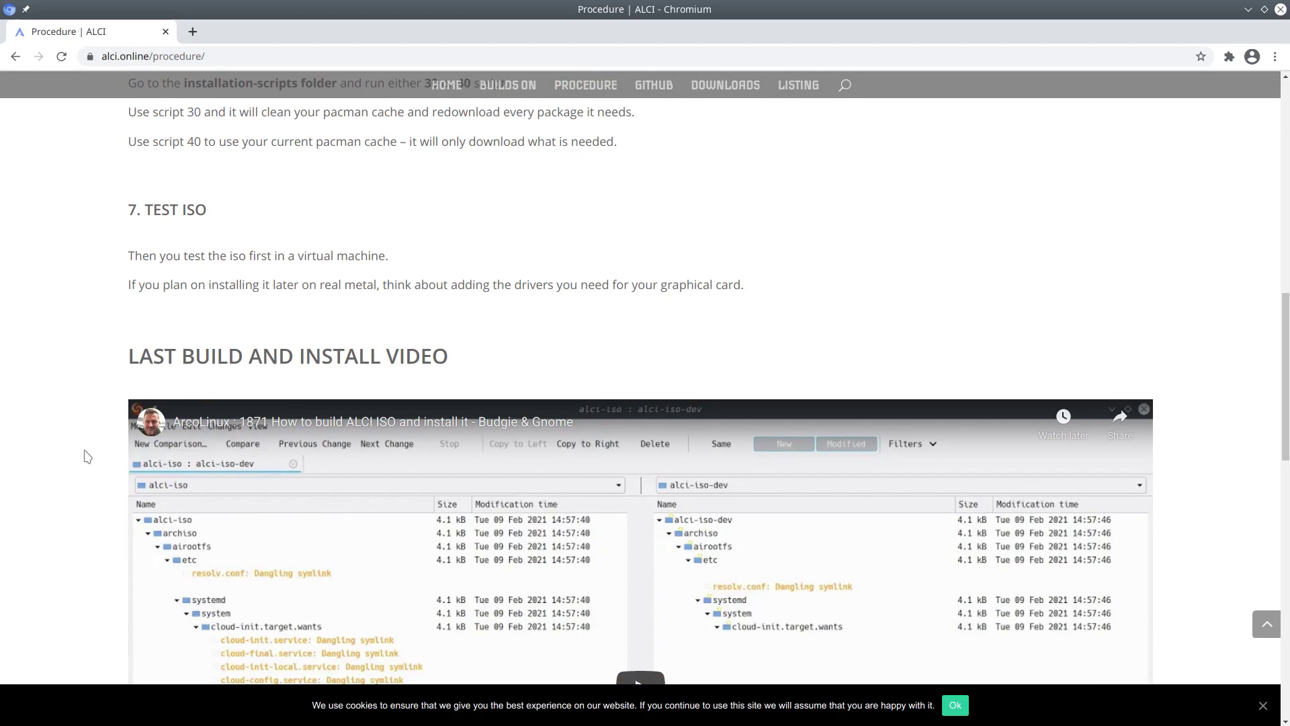
scroll(612, 348, up, 4)
scroll(614, 348, up, 10)
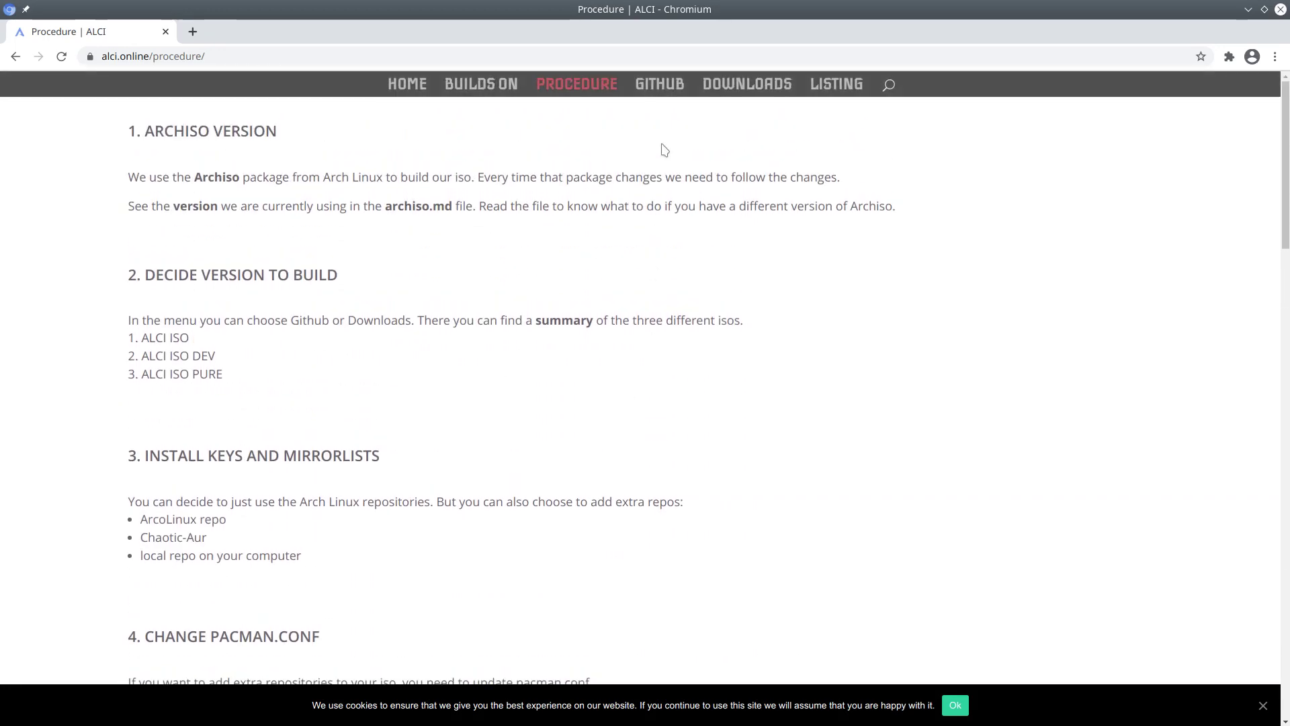
key(super+d)
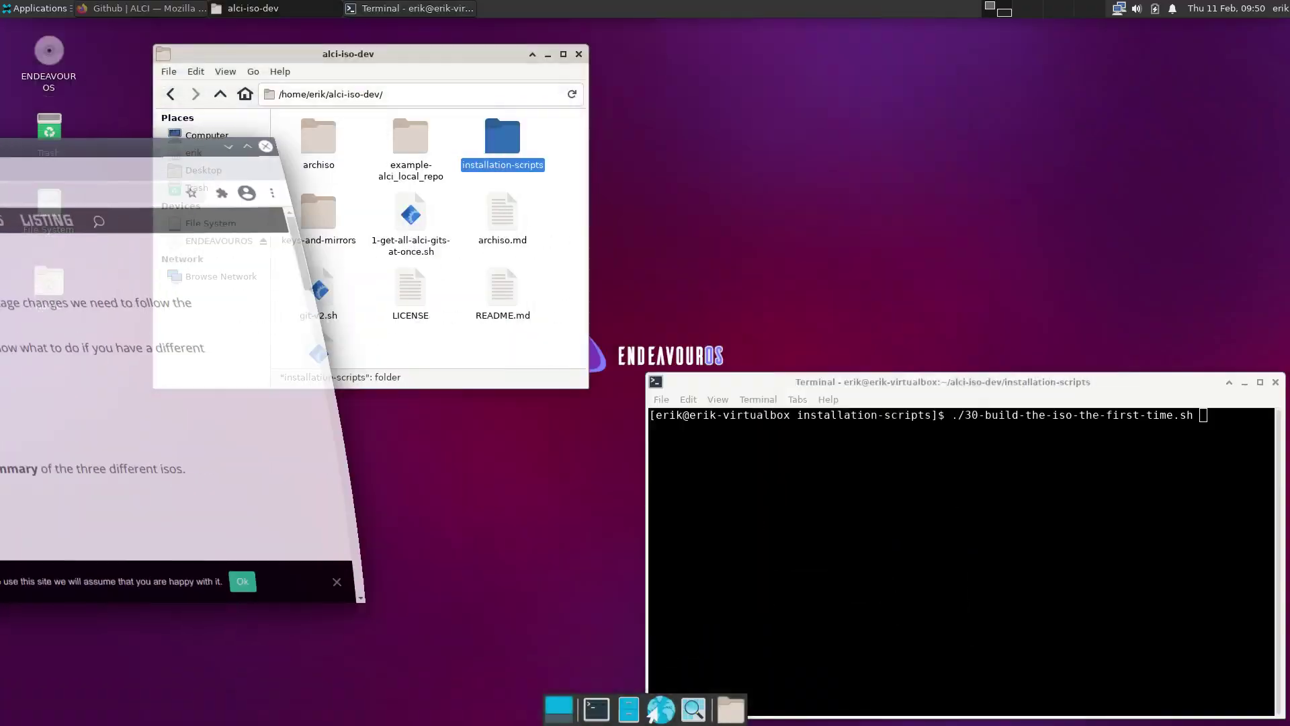
Select README.md and archiso.md in the alci-iso-dev folder to check their sizes
click(458, 321)
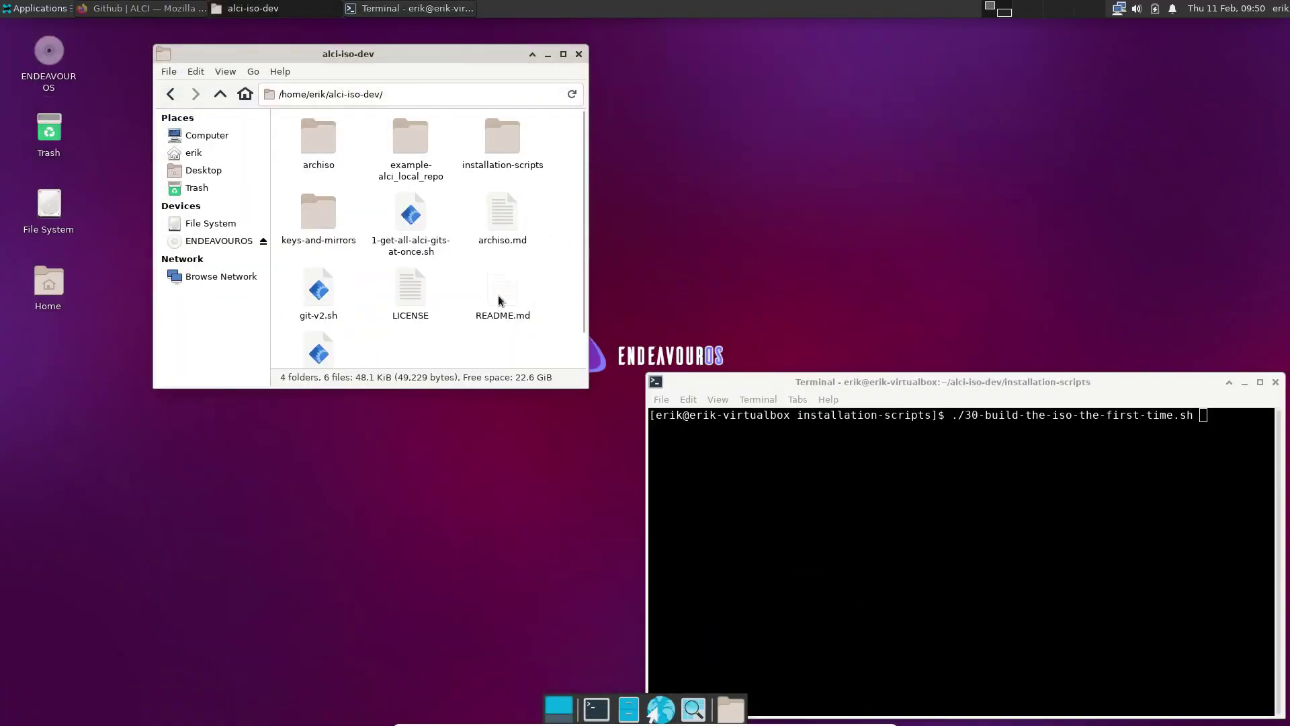
click(499, 296)
click(503, 219)
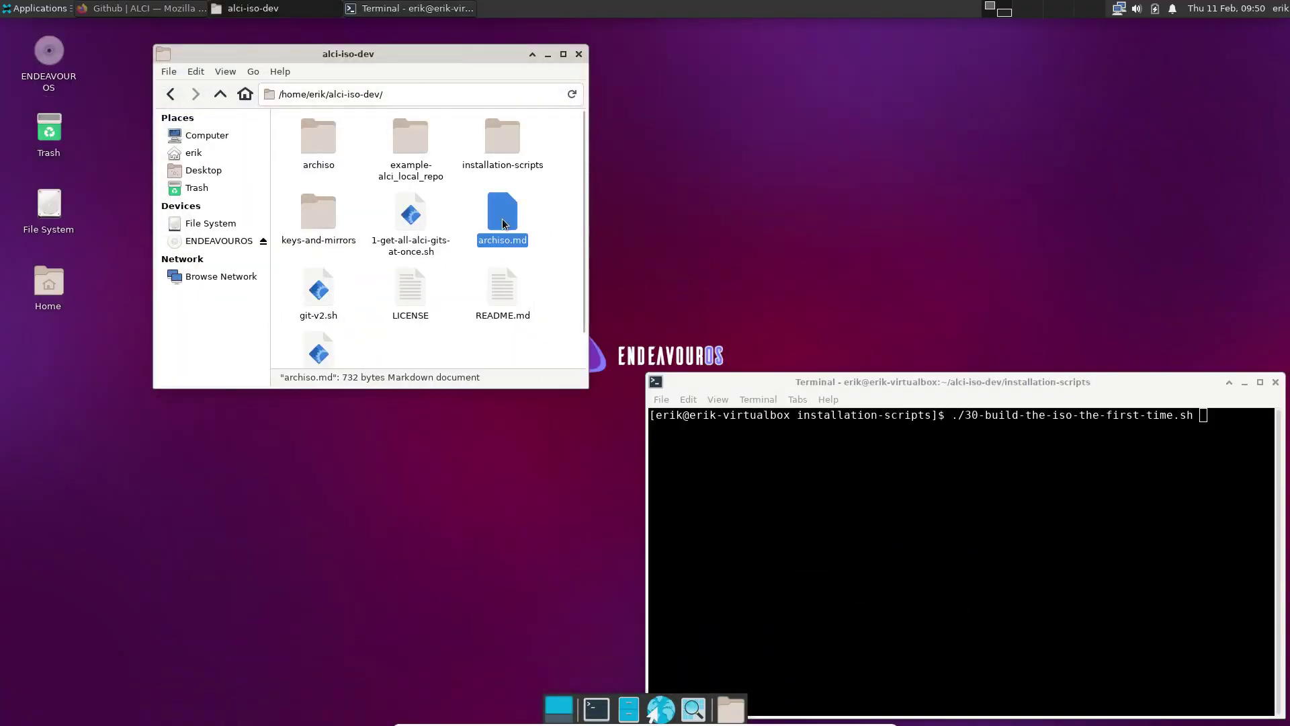
key(Down)
click(500, 231)
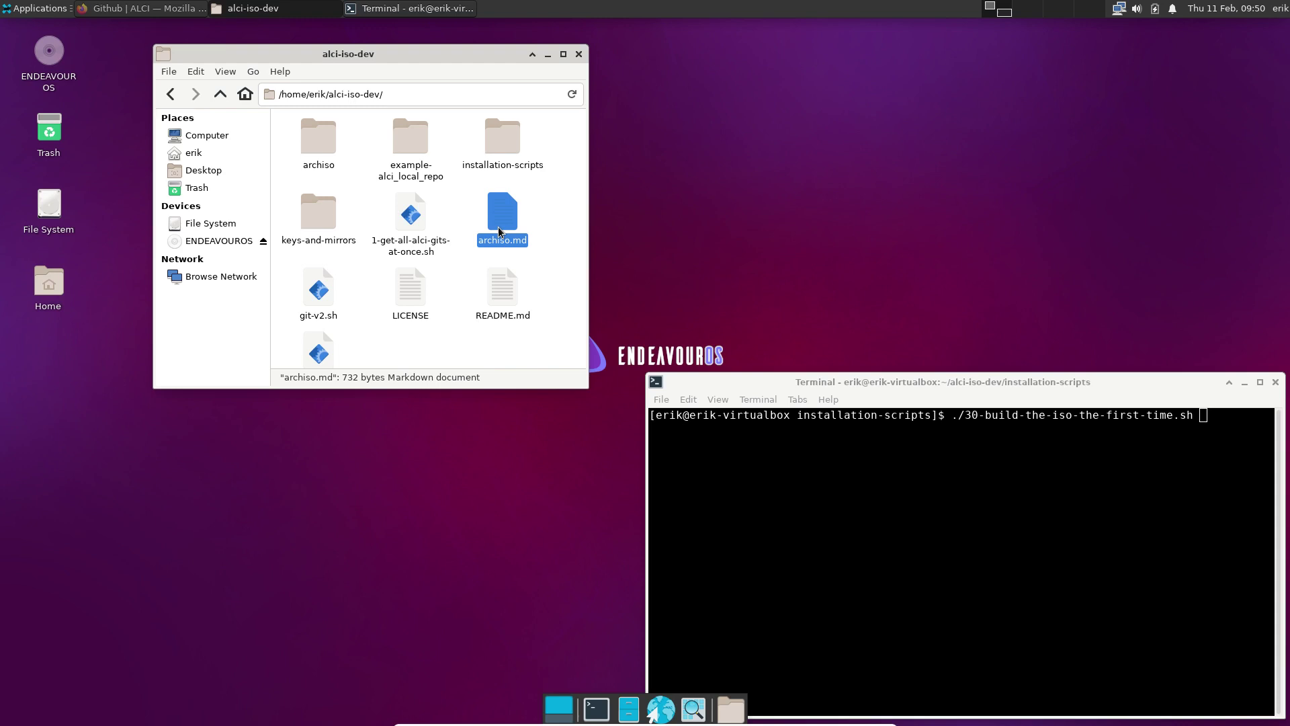
Open a terminal in keys-and-mirrors and run 1-get-arcolinux-keys-and-mirrors.sh with sudo
double_click(321, 210)
right_click(339, 219)
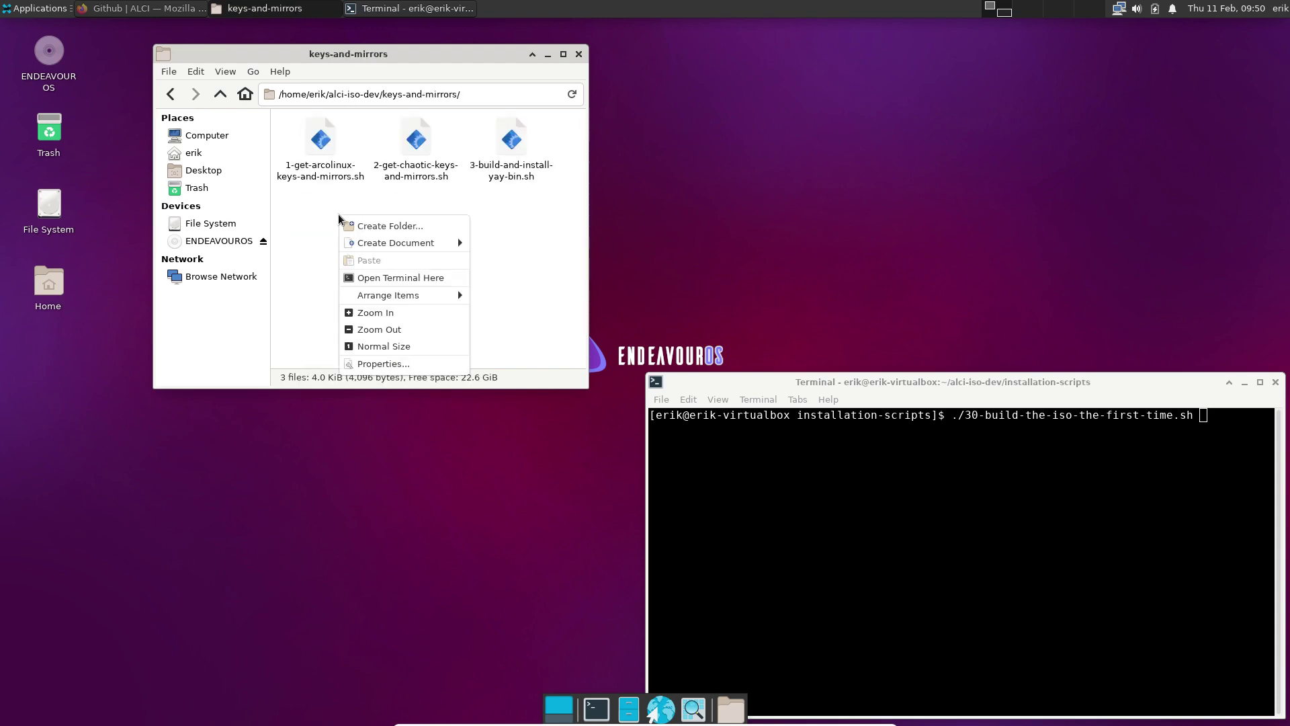
click(375, 278)
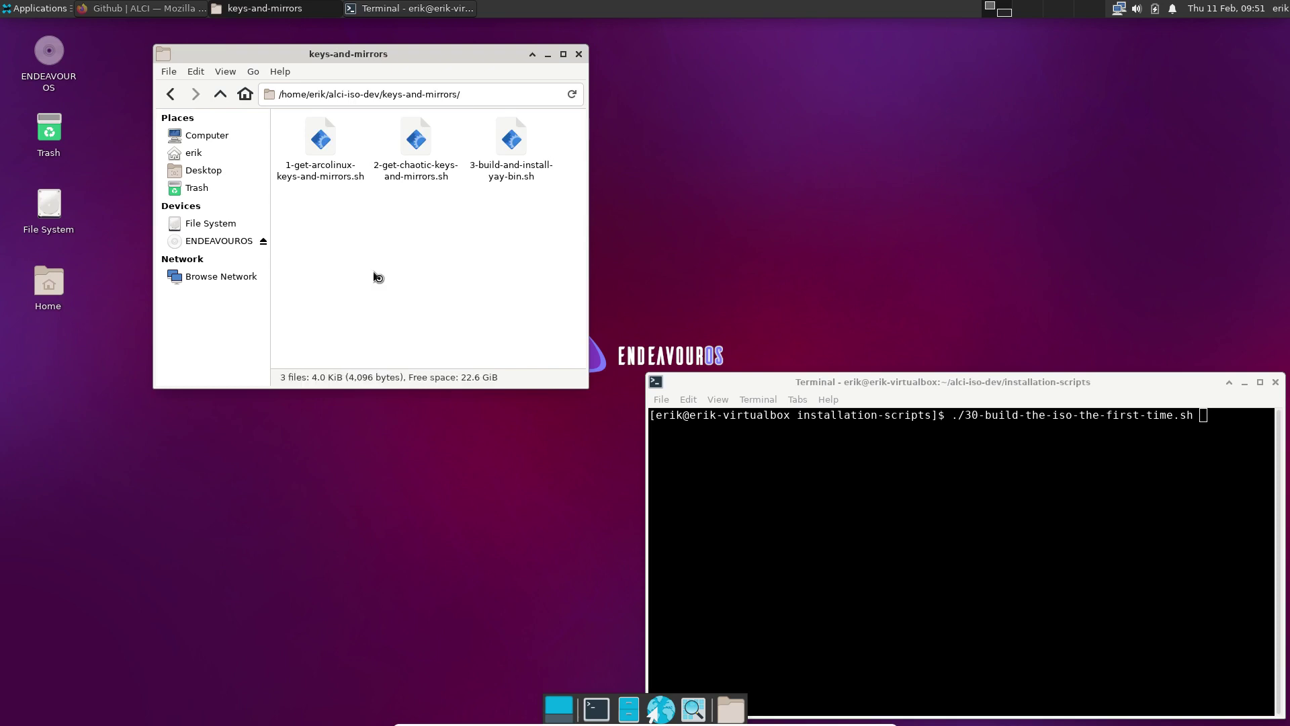
text(./)
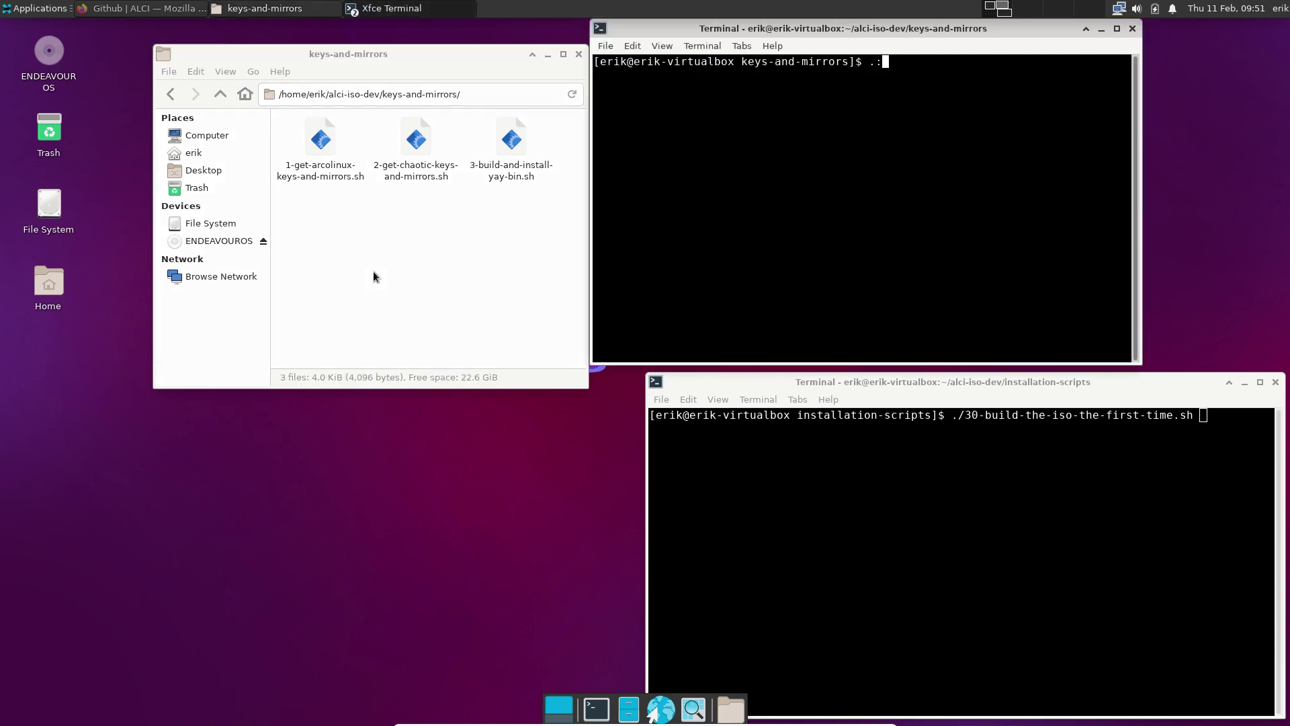
key(BackSpace)
text(/1)
key(Tab)
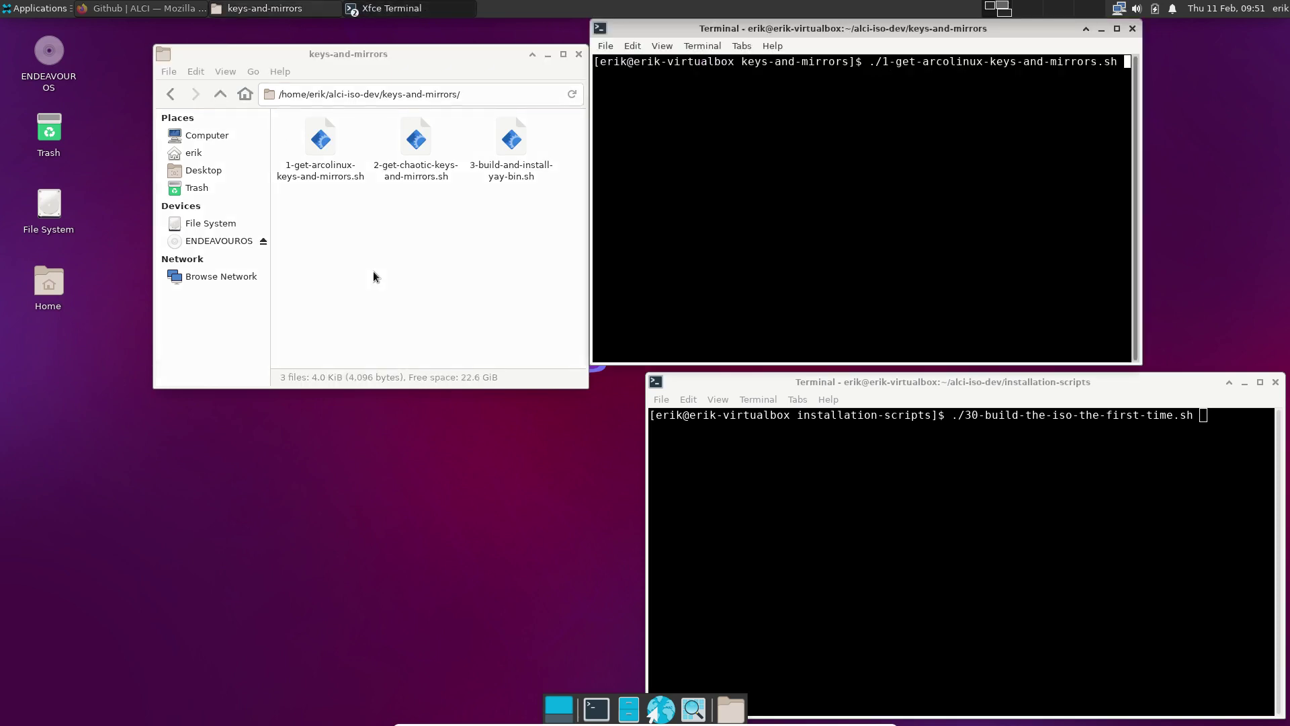
key(Return)
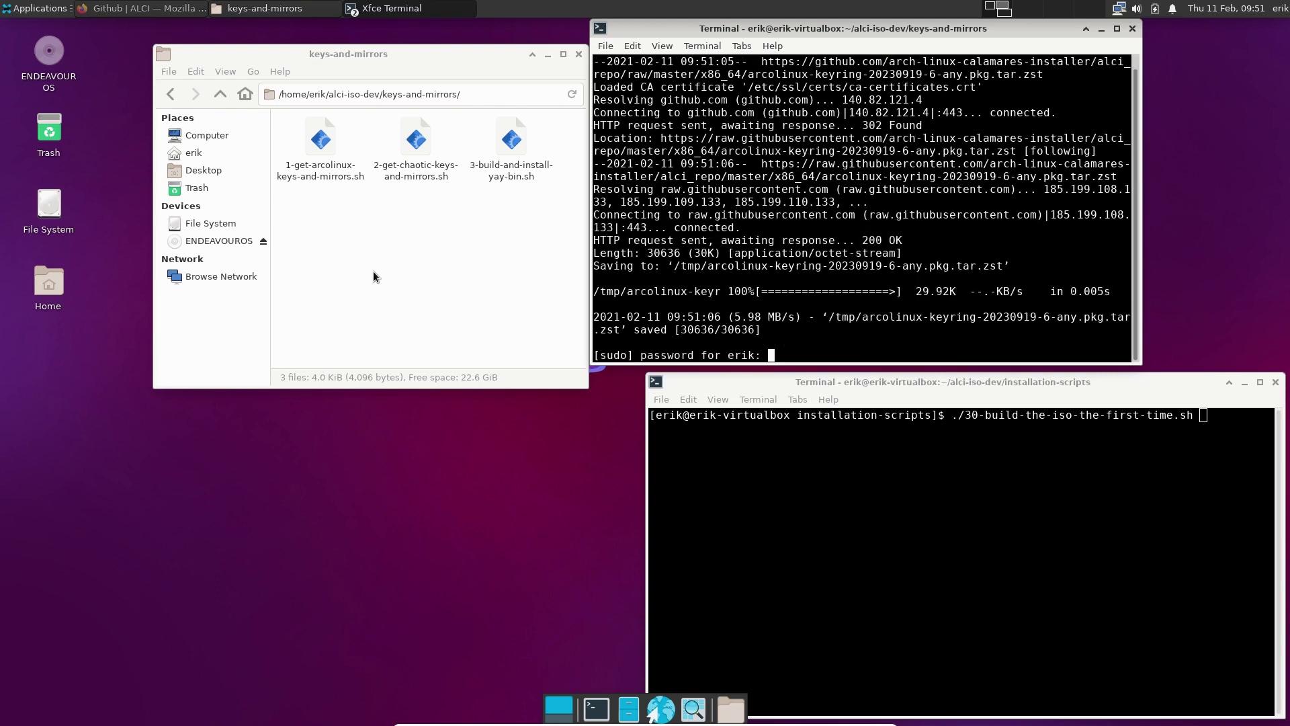
key(Return)
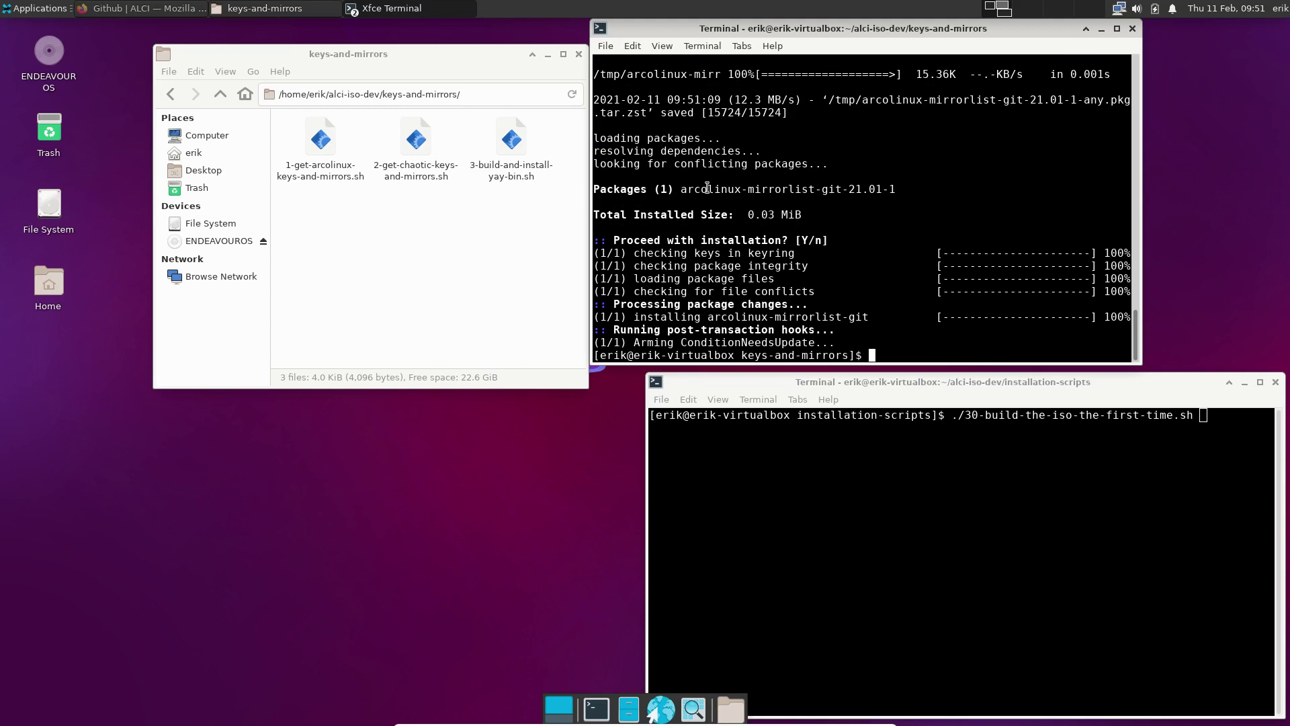
drag(707, 189, 807, 193)
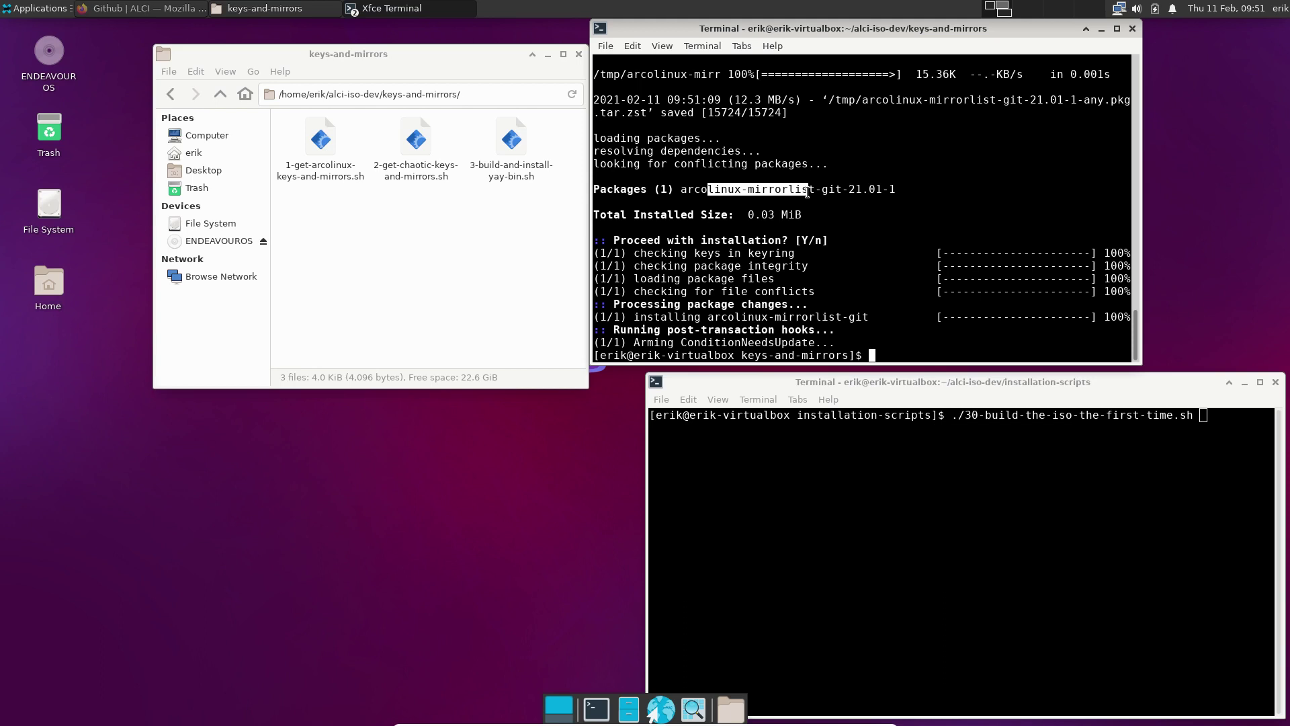
Run 2-get-chaotic-keys-and-mirrors.sh to install the Chaotic-AUR keys and mirrorlist
text(./2)
key(Tab)
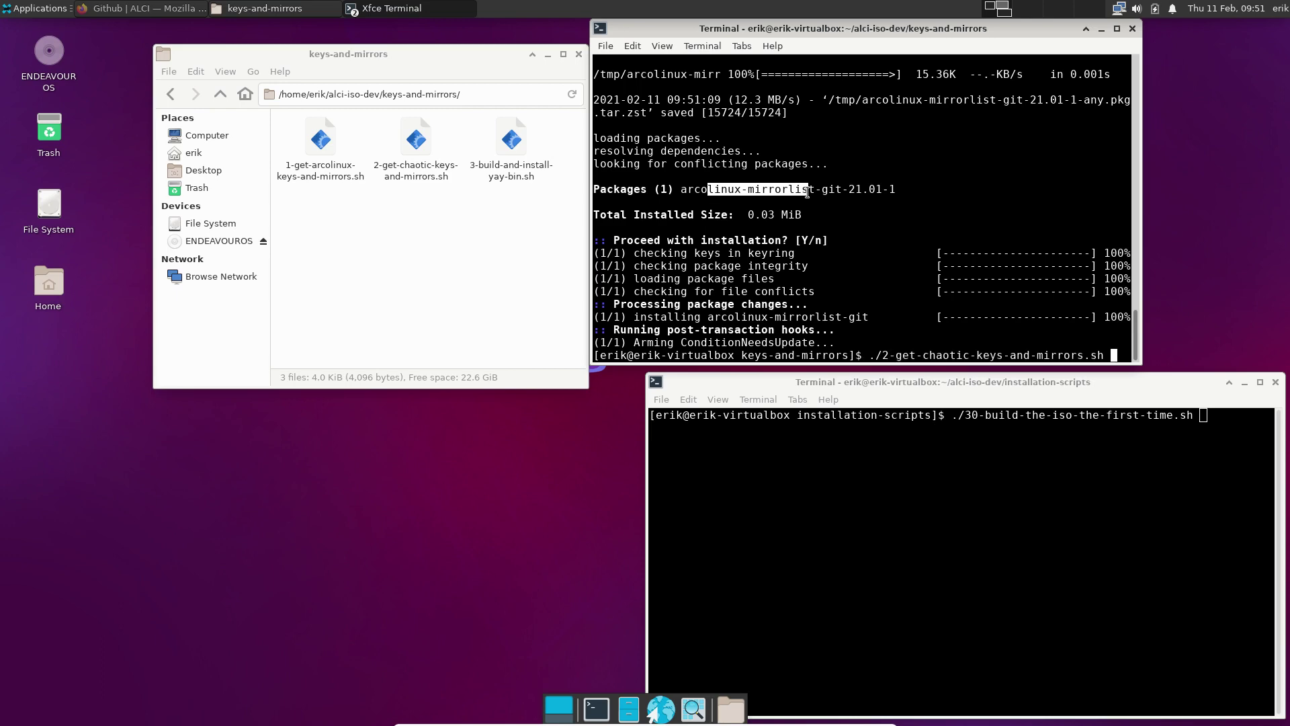
key(Return)
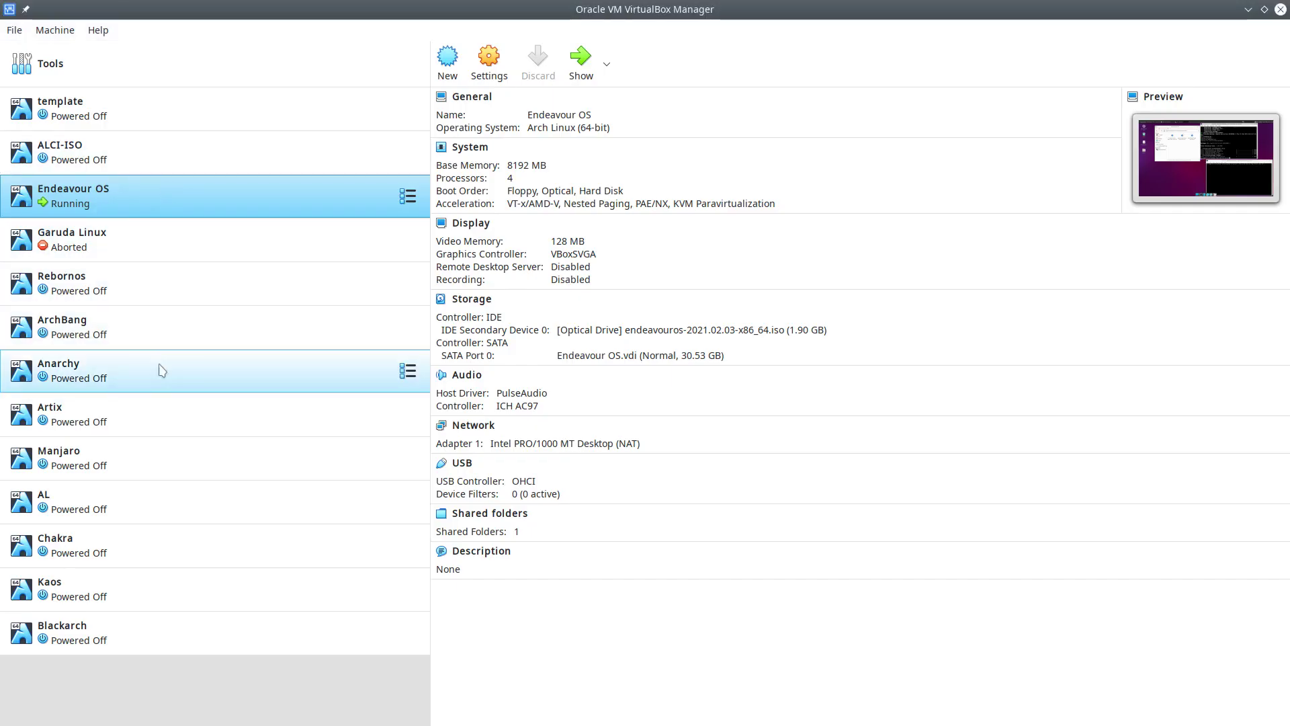
click(1249, 9)
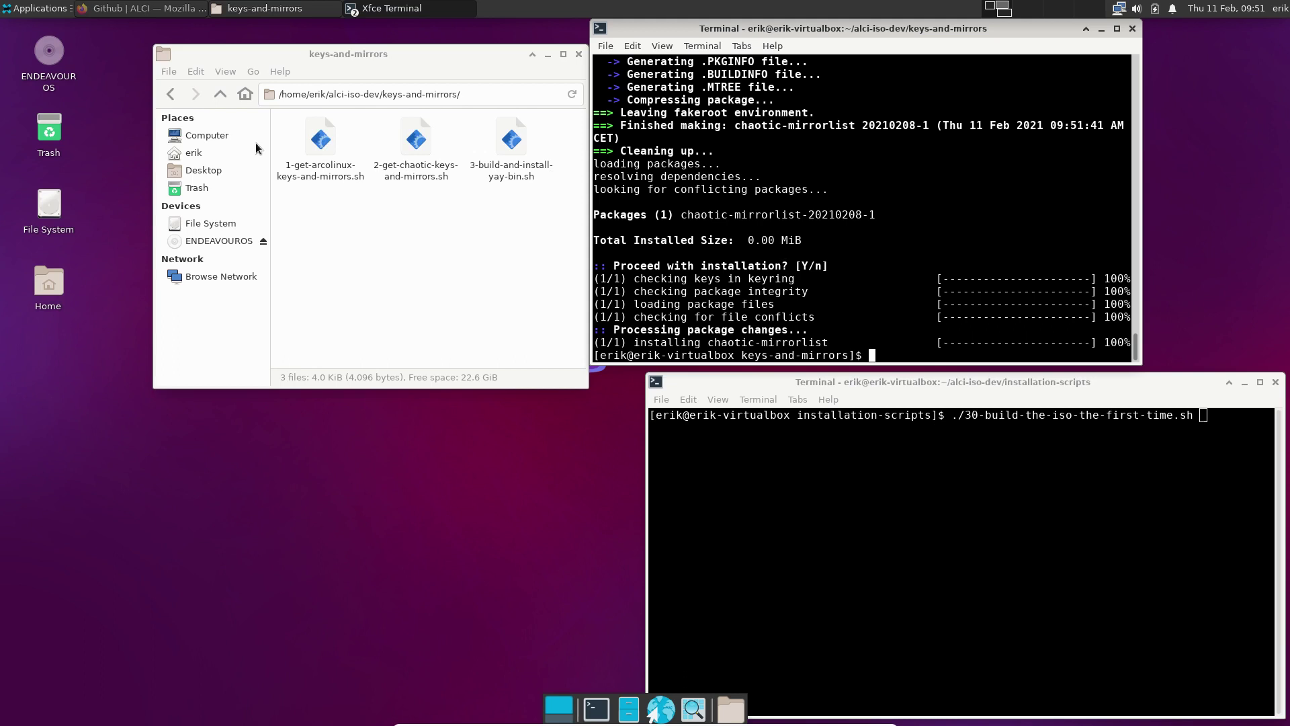
Open the archiso folder's pacman.conf in a maximized Mousepad window
click(220, 94)
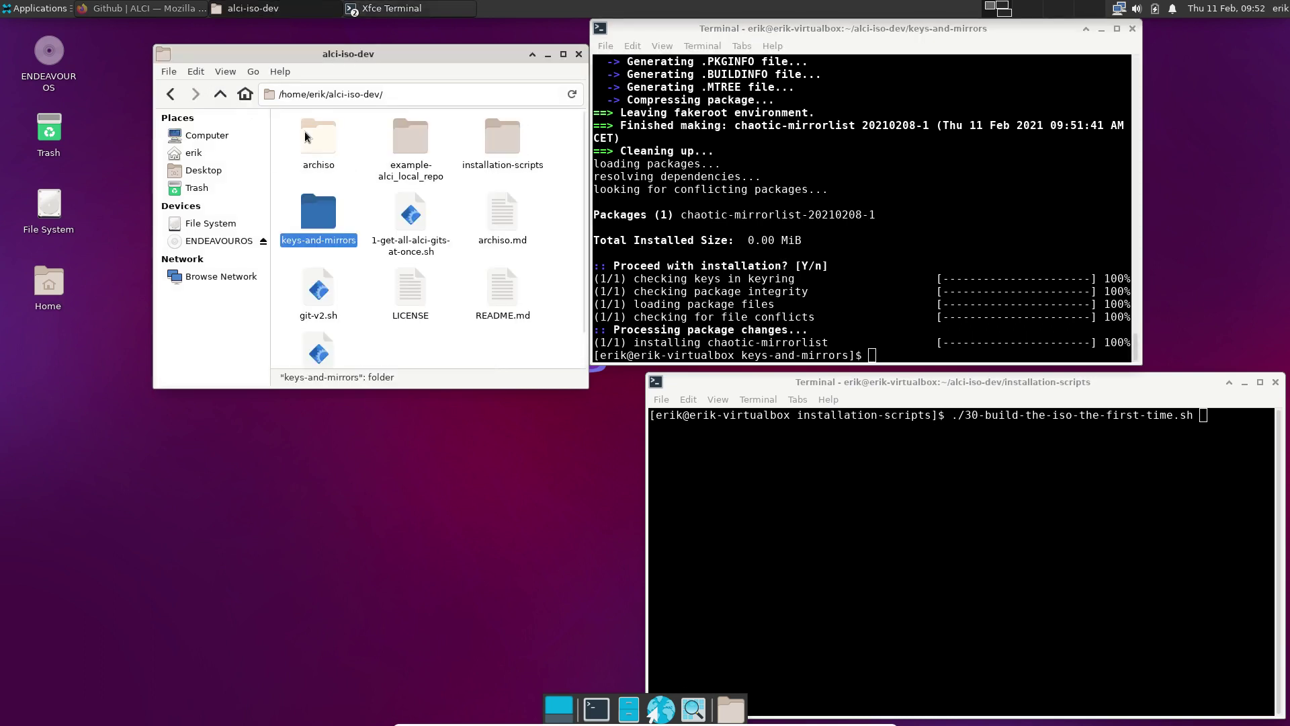
double_click(316, 143)
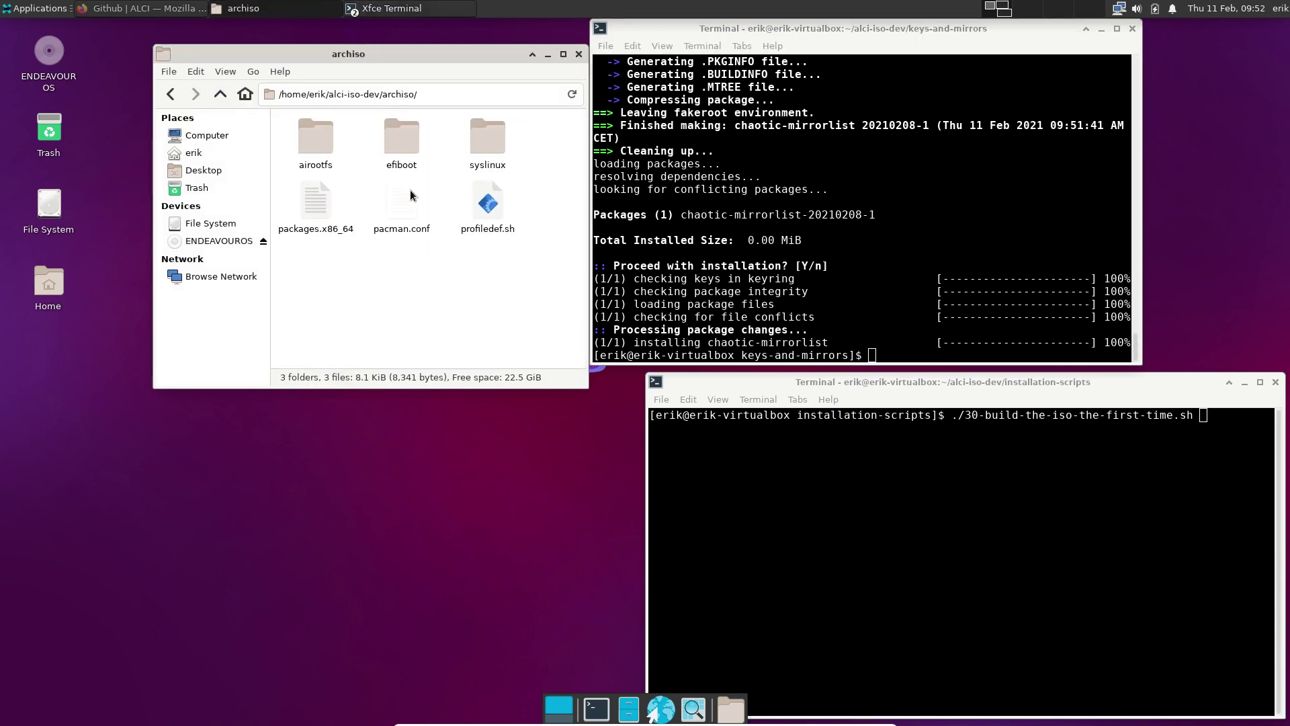
double_click(410, 194)
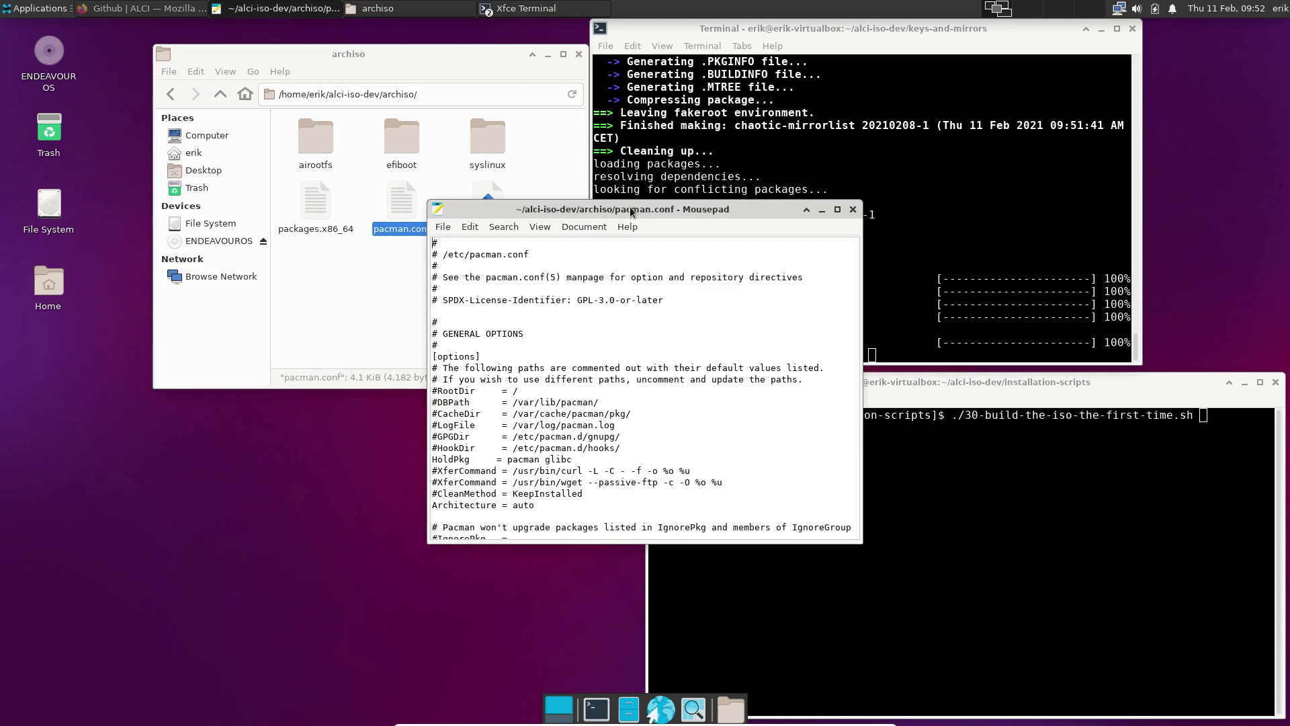
double_click(632, 213)
Highlight the ArcoLinux, alci_repo, alci_local_repo and chaotic-aur repository entries in pacman.conf
scroll(510, 383, down, 15)
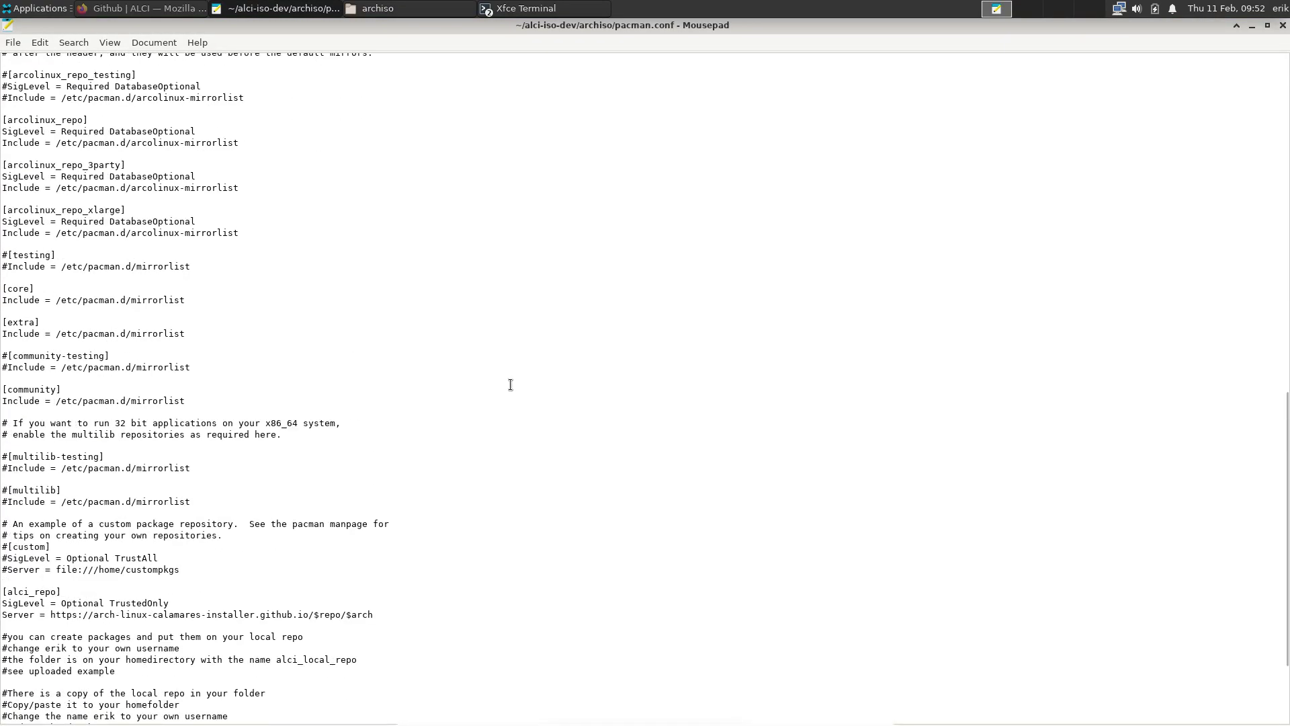
scroll(511, 384, up, 15)
scroll(510, 385, down, 12)
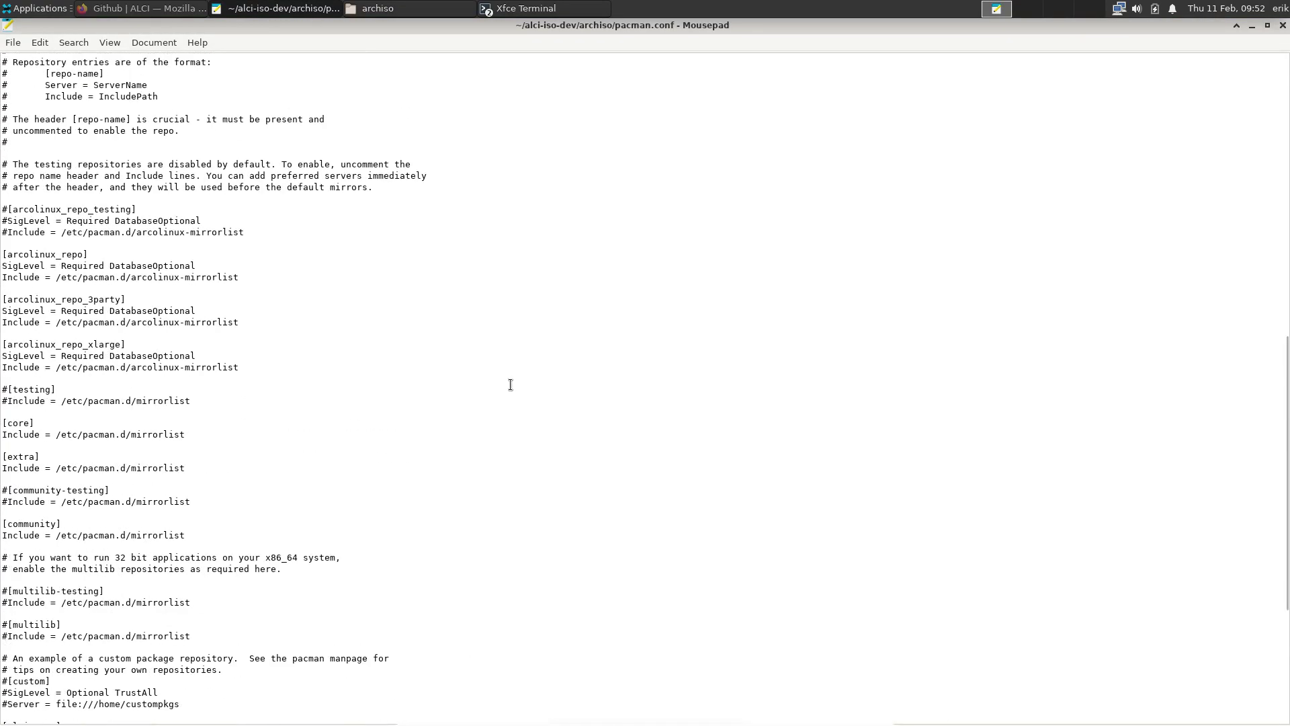
drag(267, 401, 3, 207)
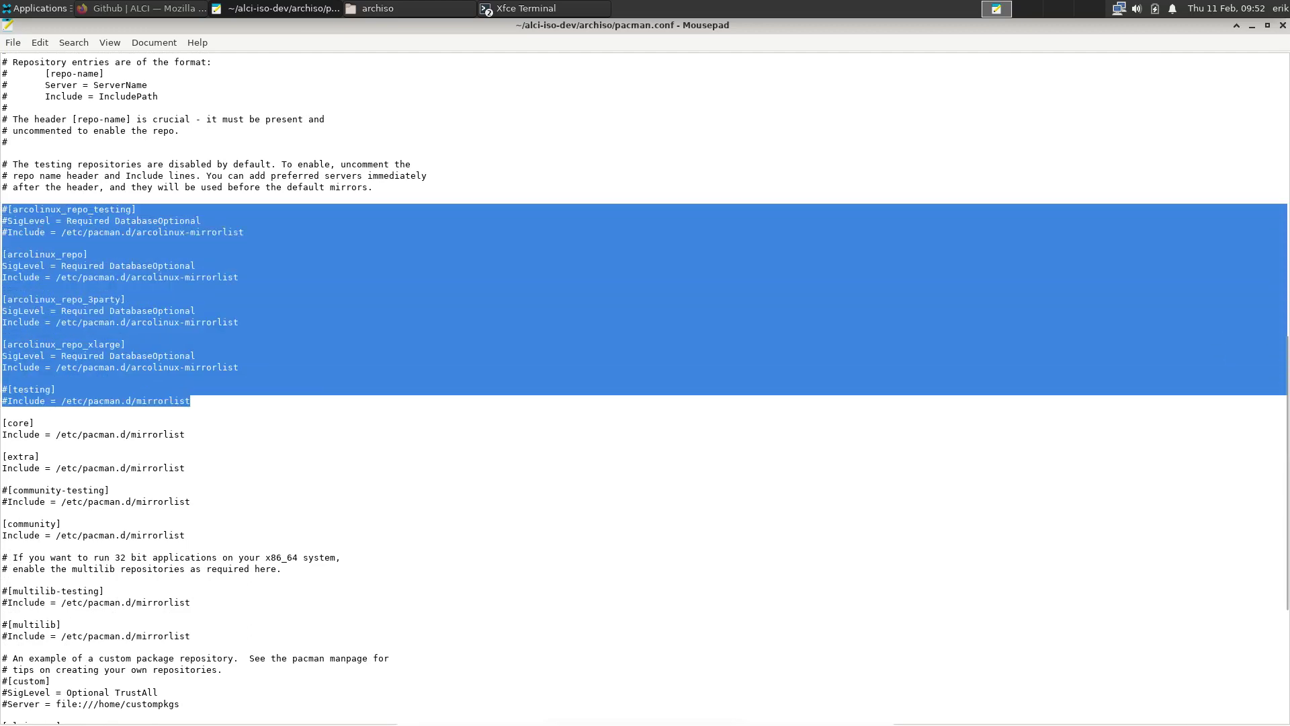
scroll(252, 283, down, 4)
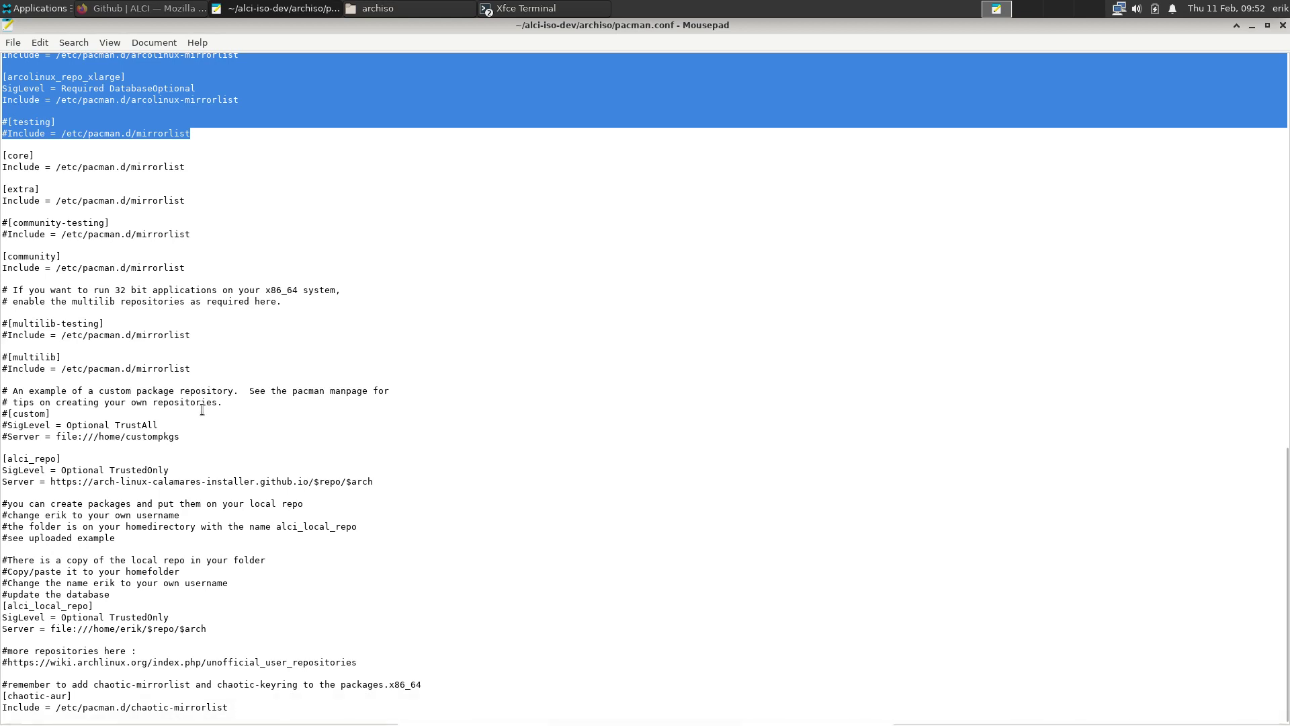
drag(423, 478, 2, 458)
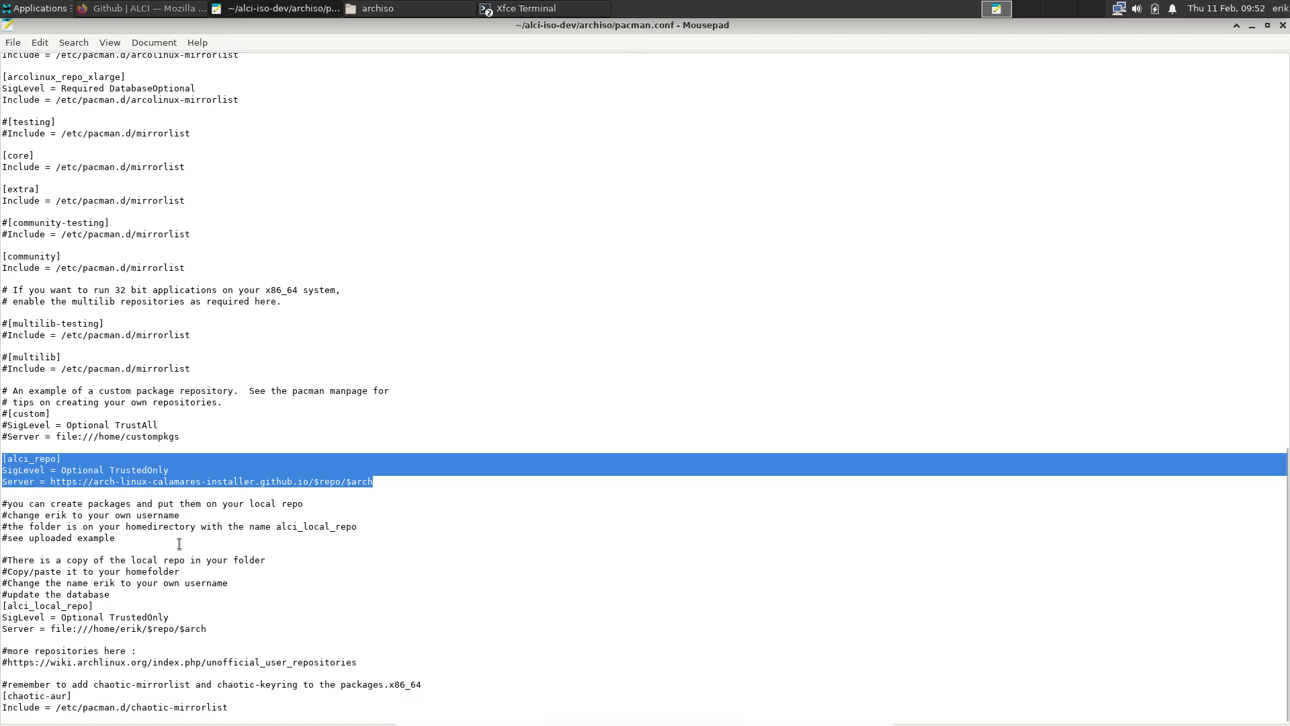
drag(207, 629, 2, 606)
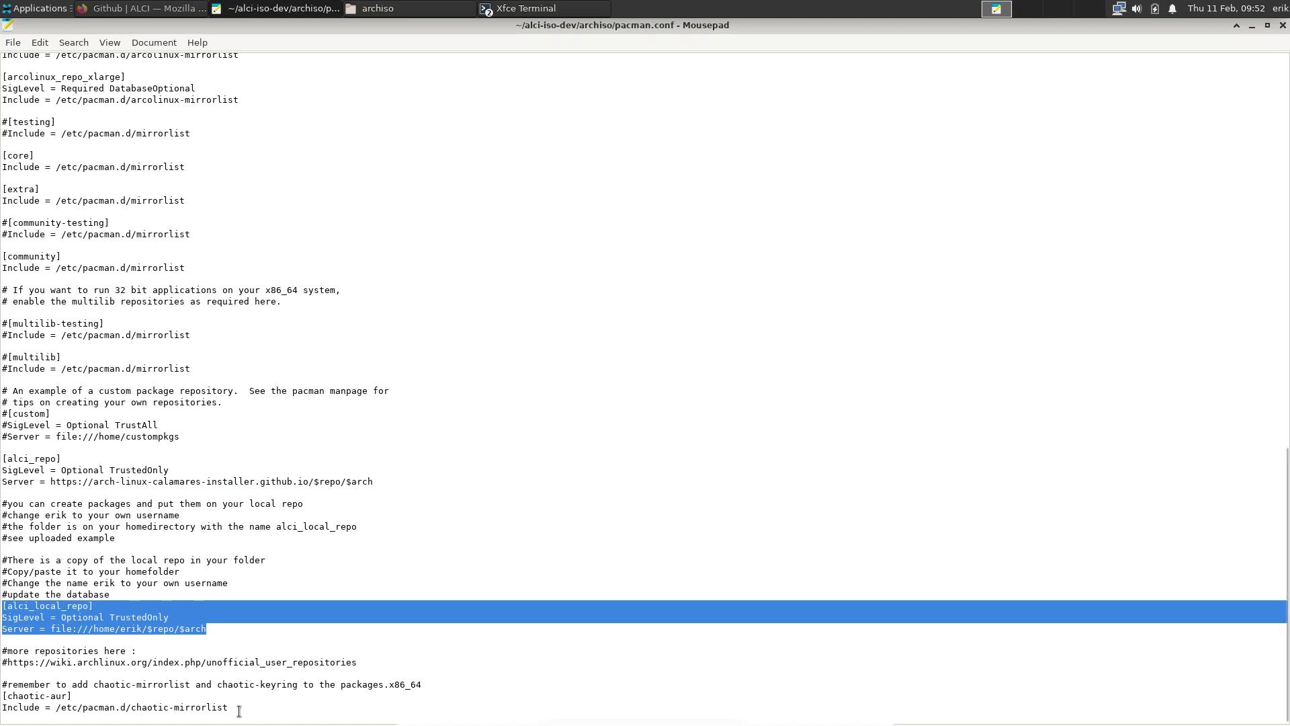
drag(240, 711, 2, 696)
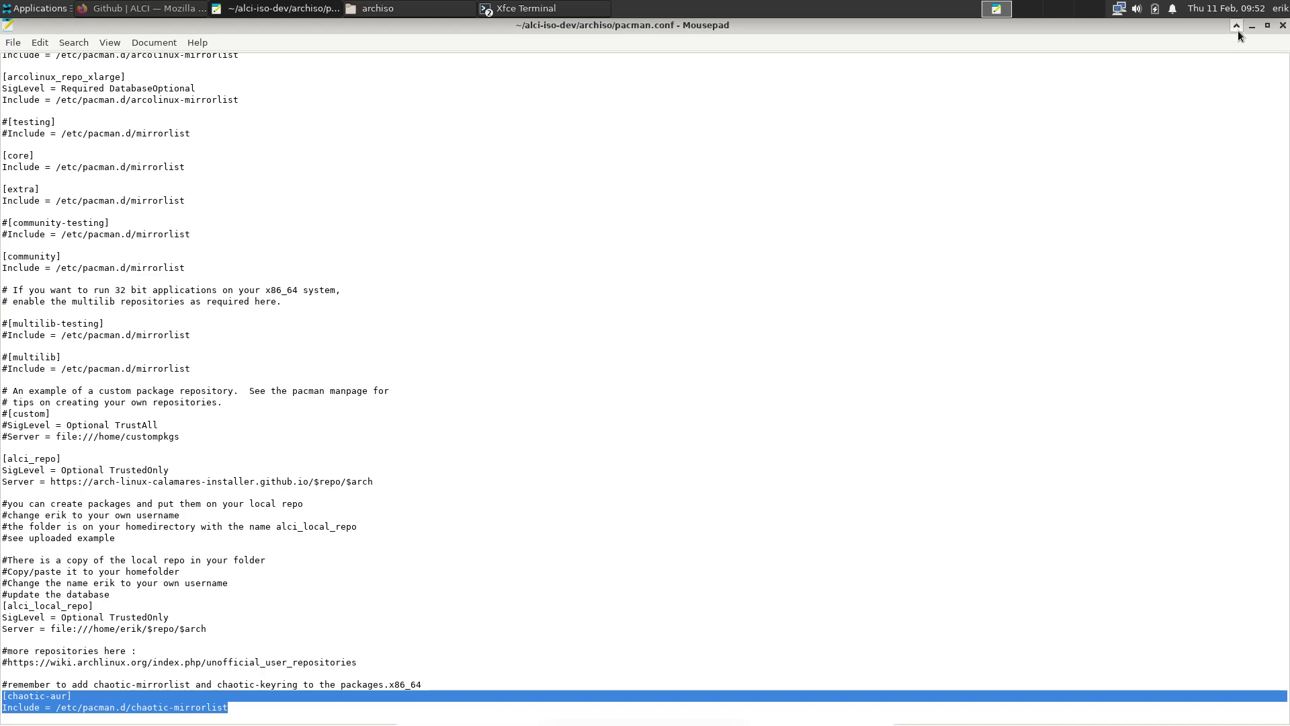
Paste example-alci_local_repo into the home folder and rename it alci_local_repo
click(1283, 25)
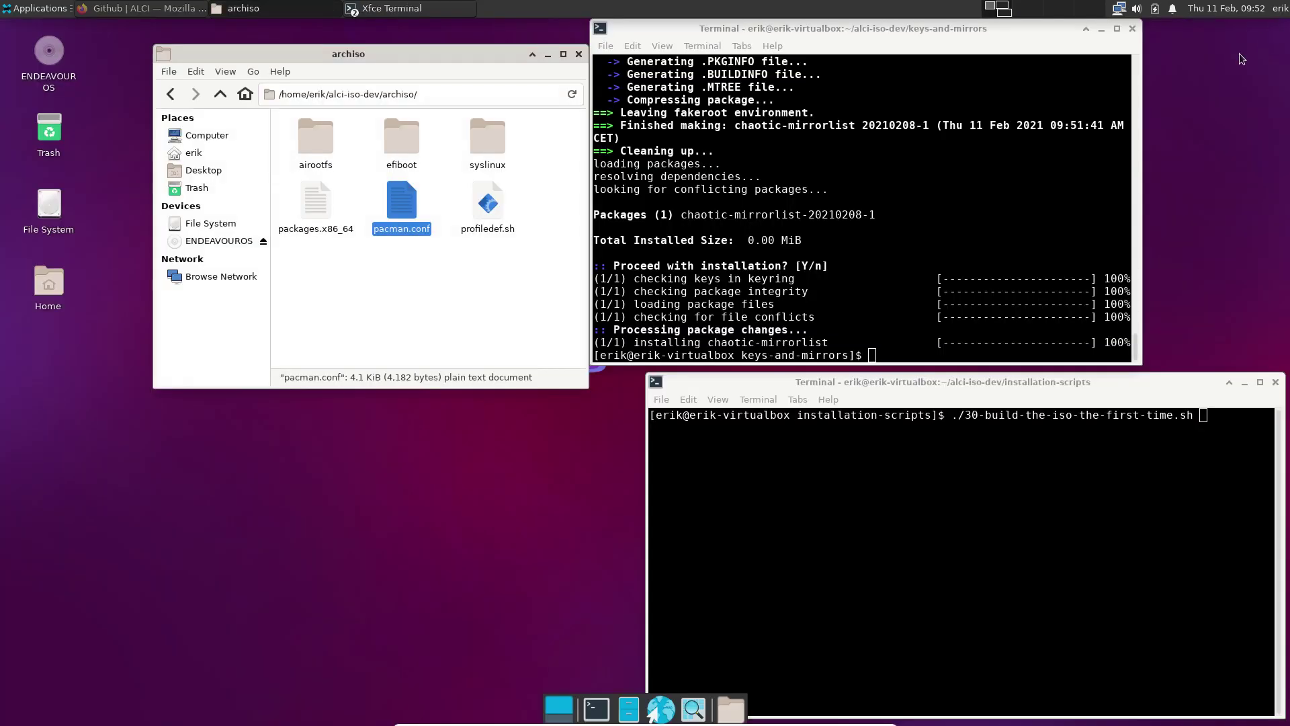
click(220, 94)
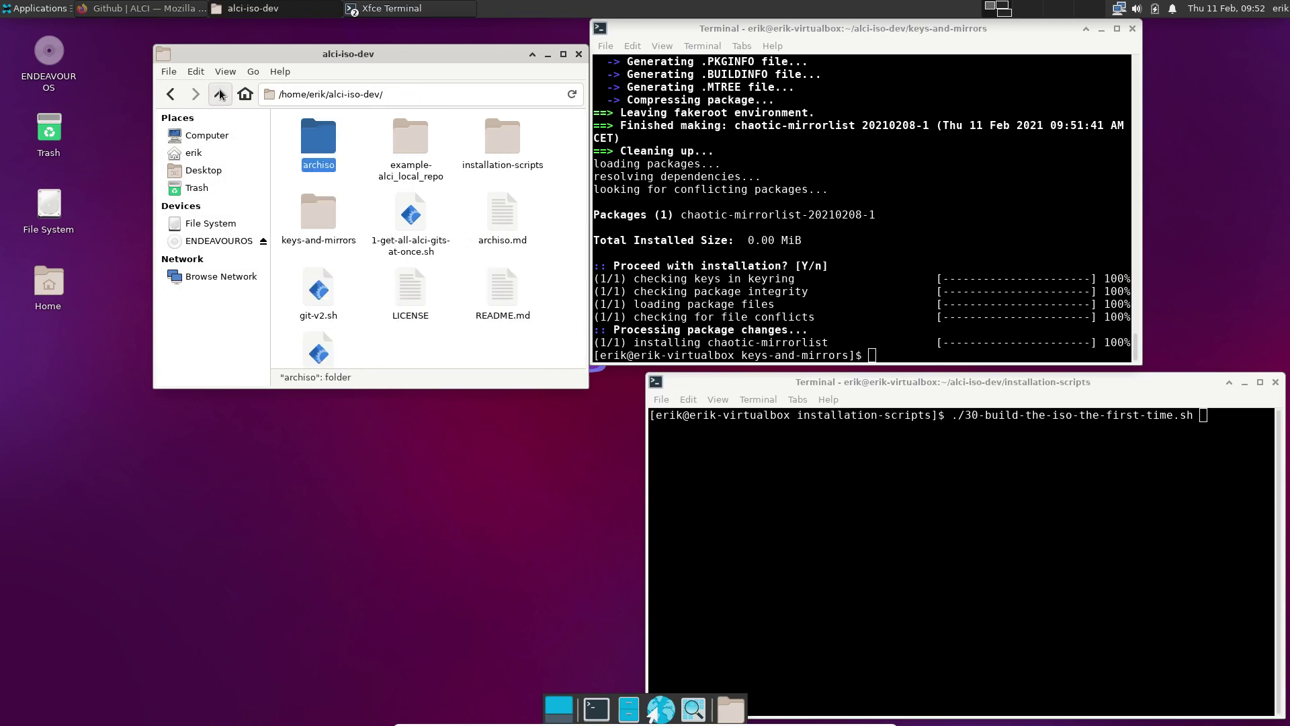
click(433, 137)
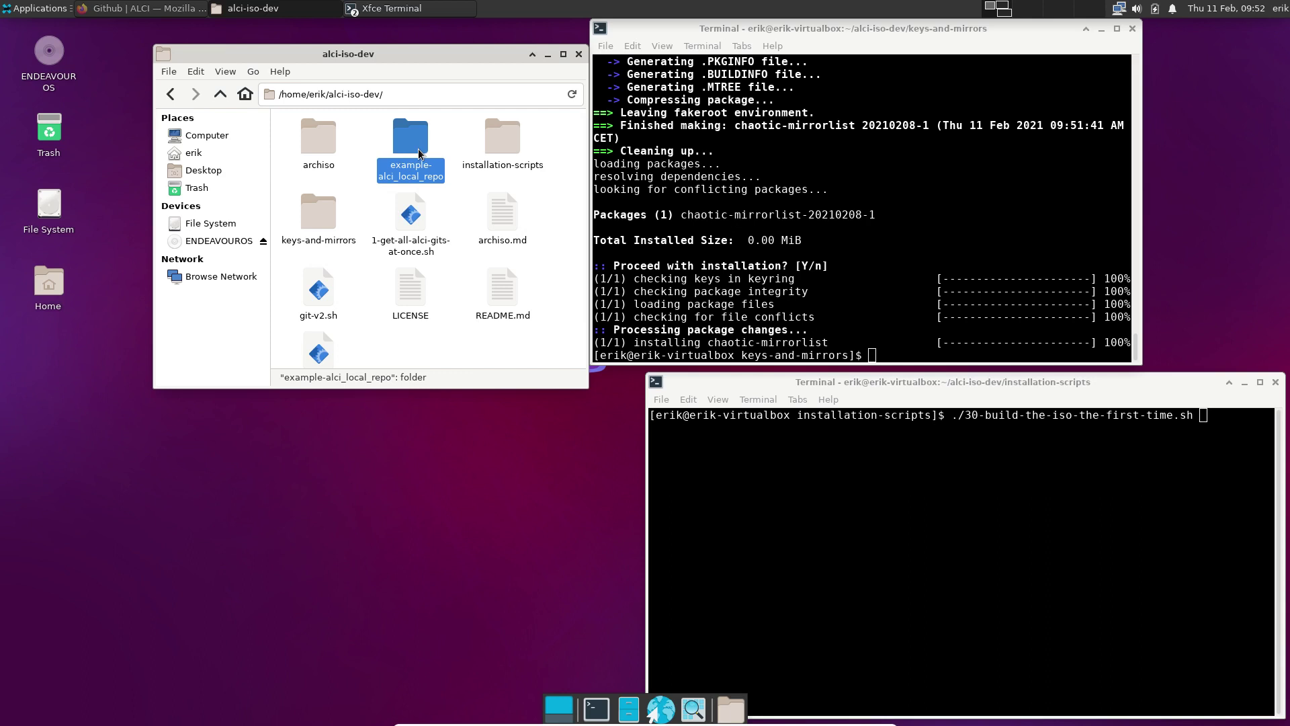
click(213, 153)
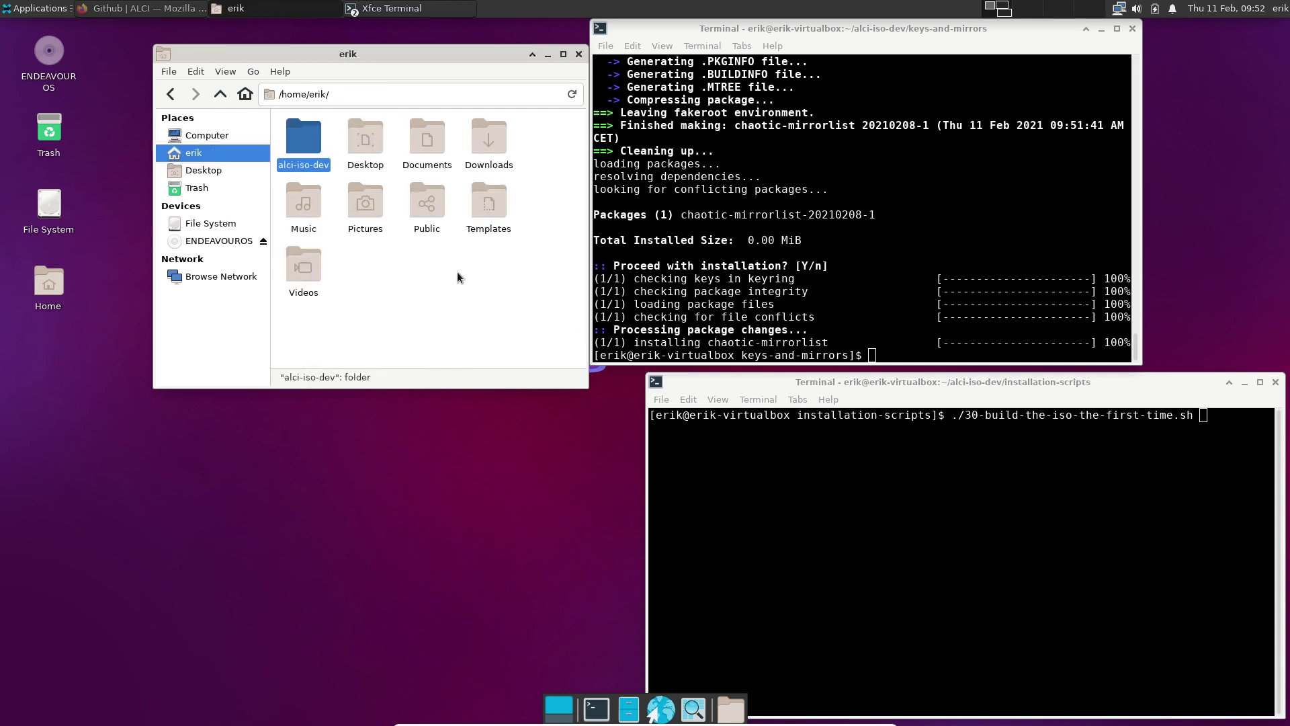
click(433, 283)
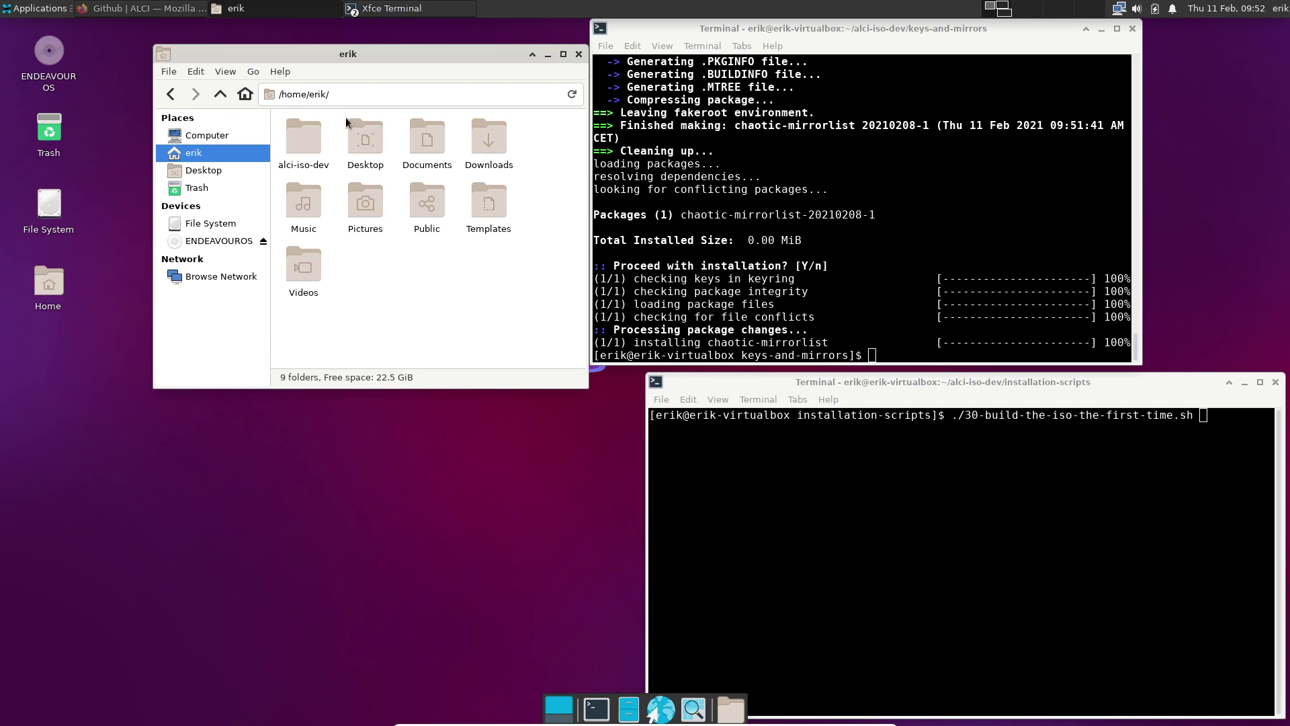
key(ctrl+v)
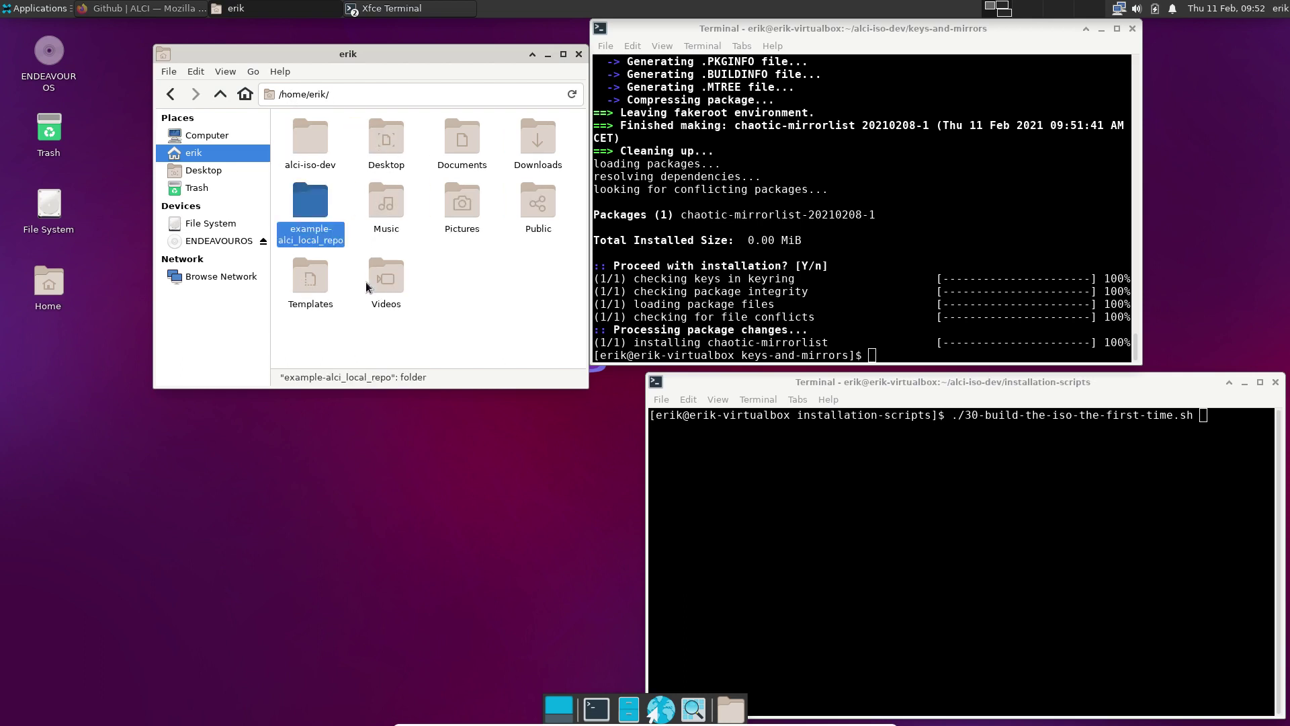
key(F2)
key(Home)
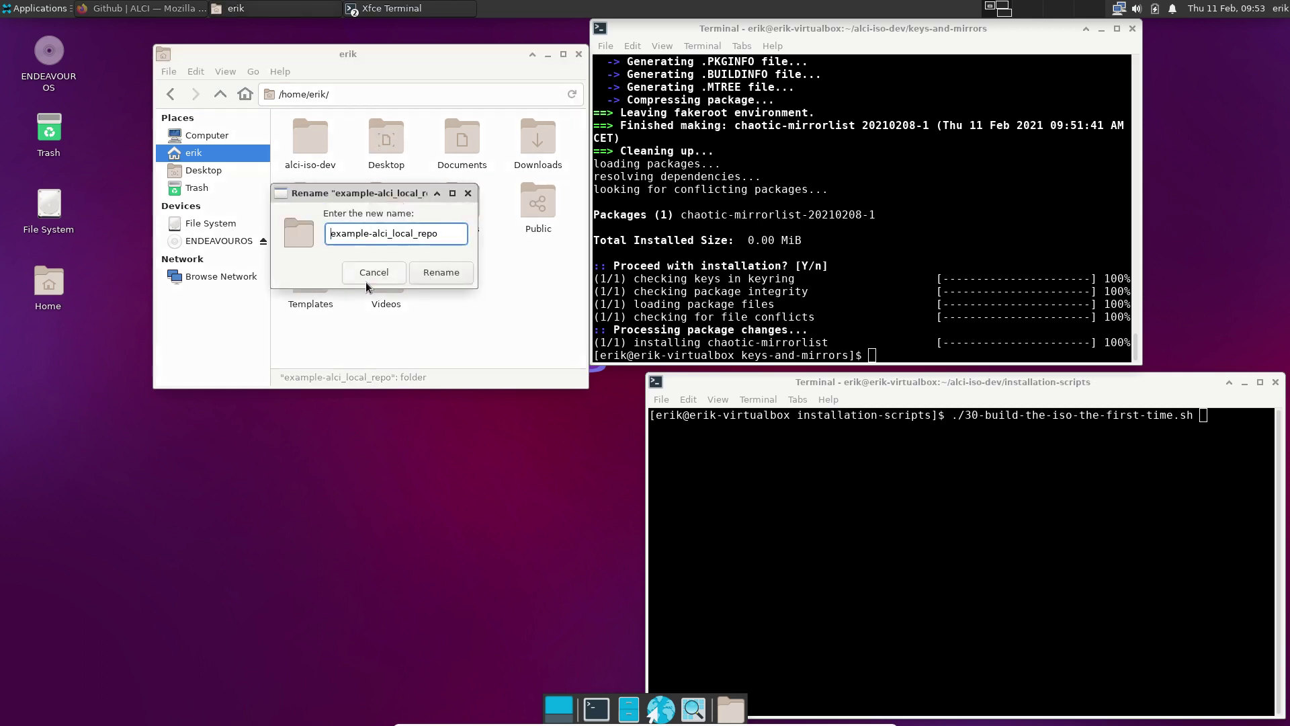
key(Delete)
key(Delete)
key(Delete)
key(Delete)
key(Delete)
key(Delete)
key(Delete)
key(Delete)
key(Return)
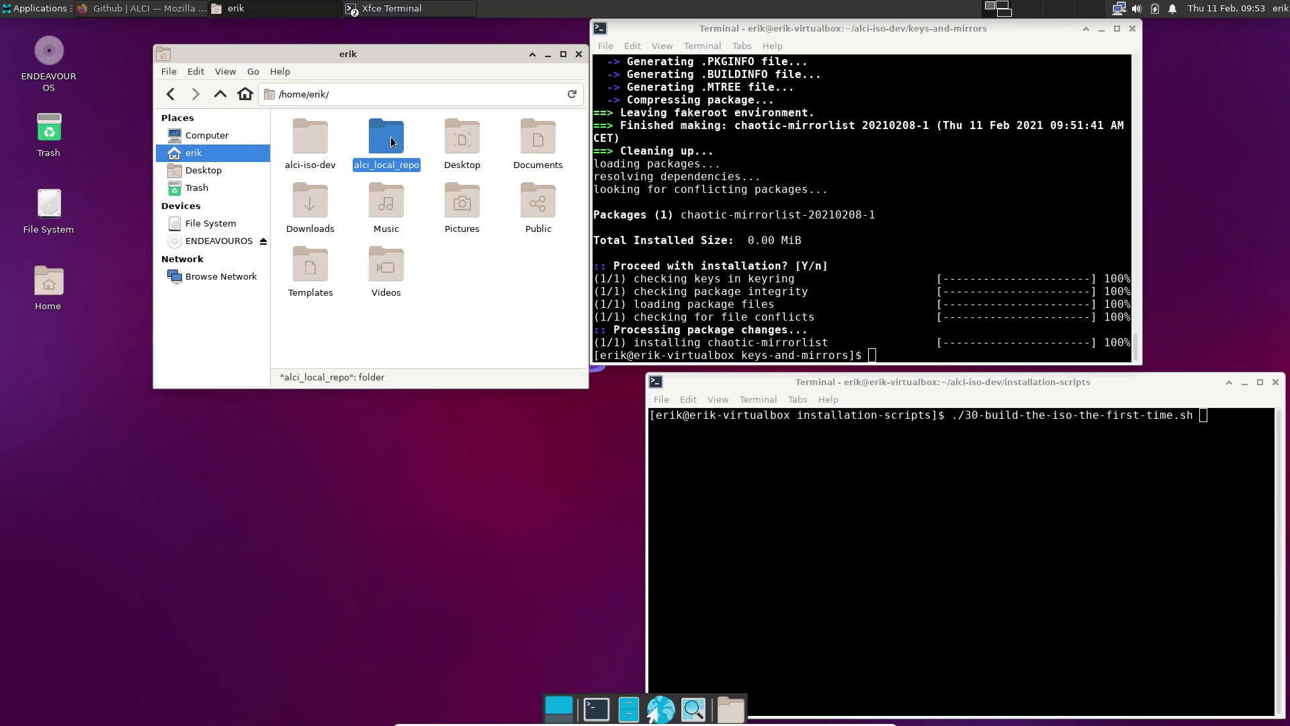
Inspect alci_local_repo's x86_64 folder, then open a terminal in alci_local_repo
double_click(392, 141)
double_click(311, 142)
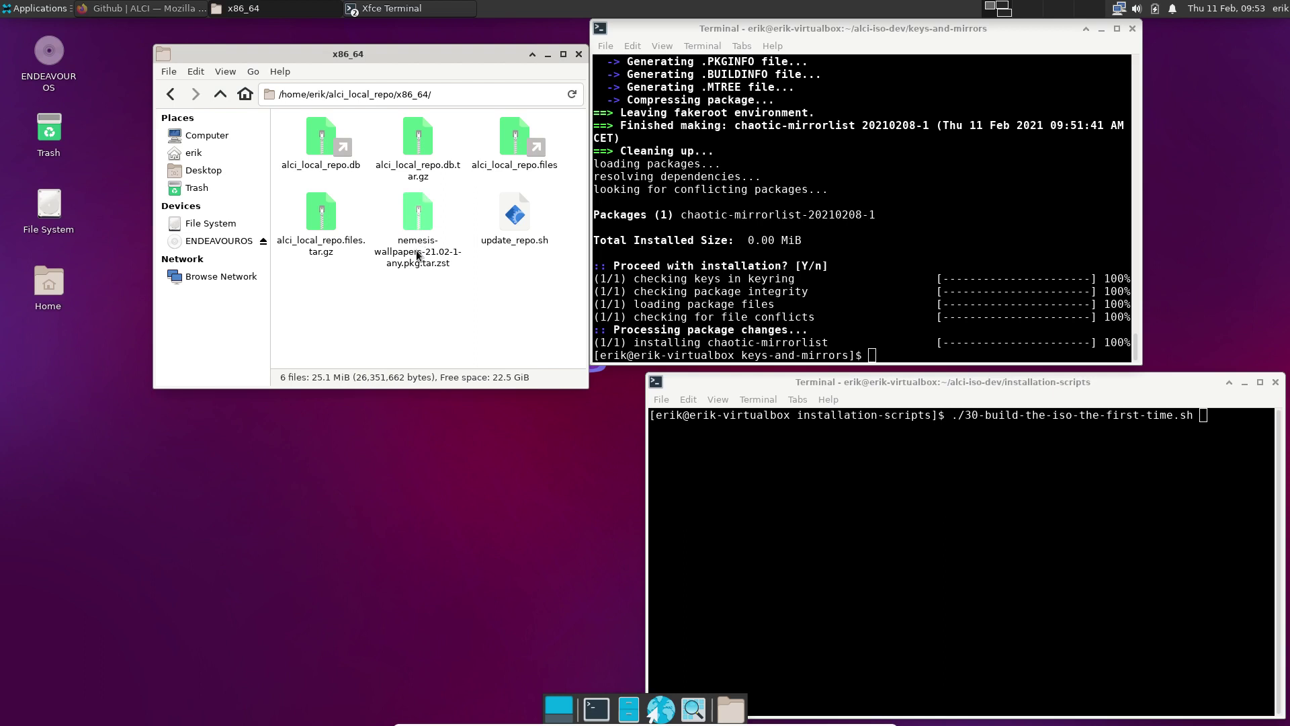
click(220, 96)
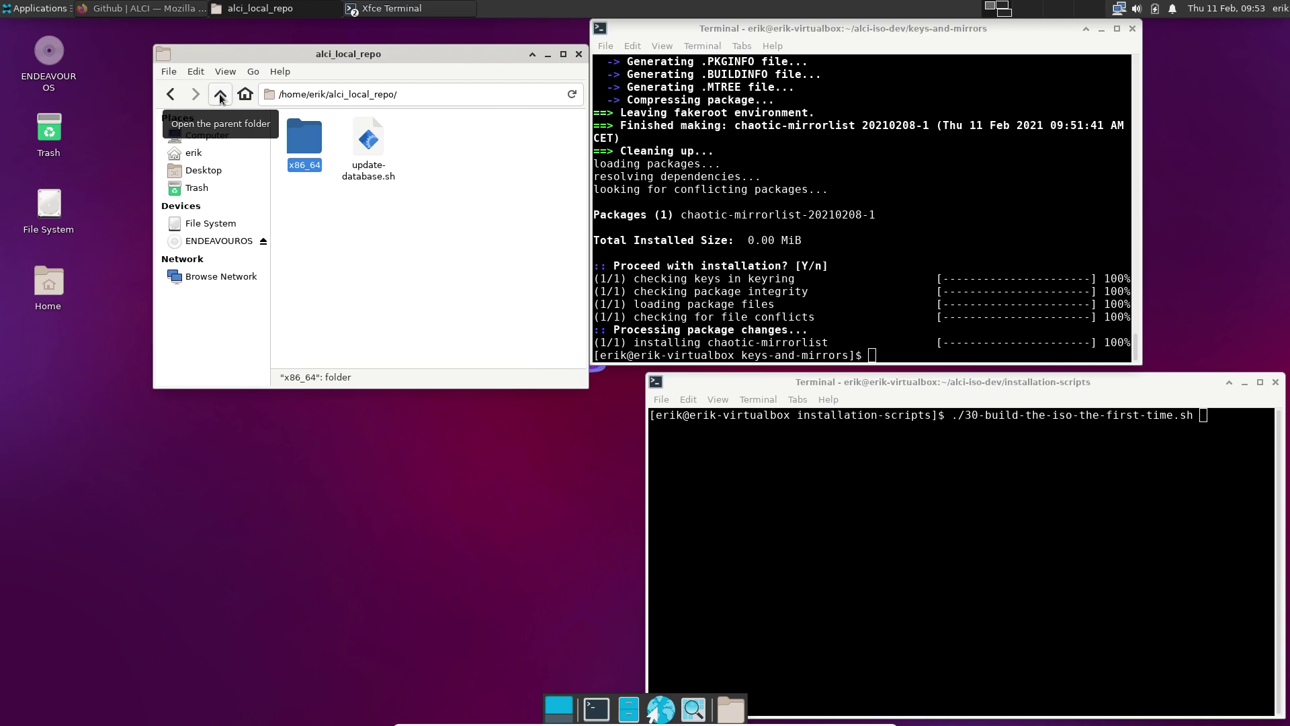
right_click(369, 236)
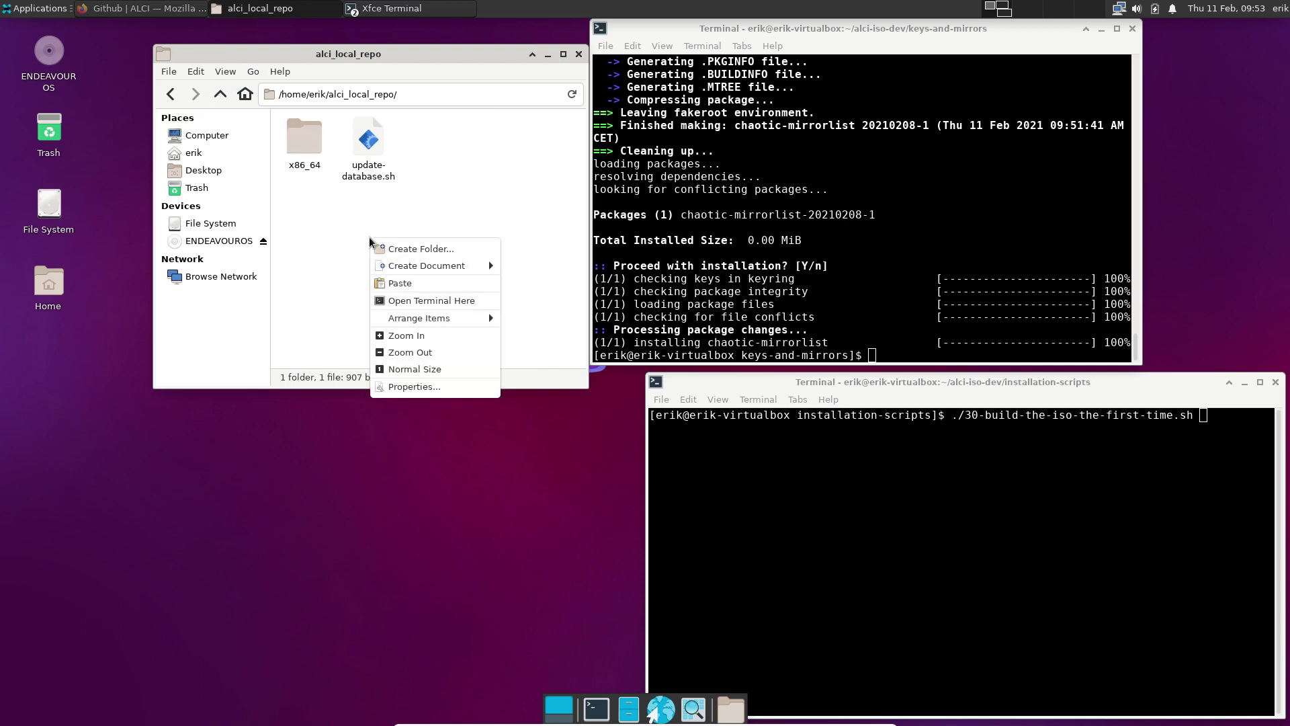
click(403, 301)
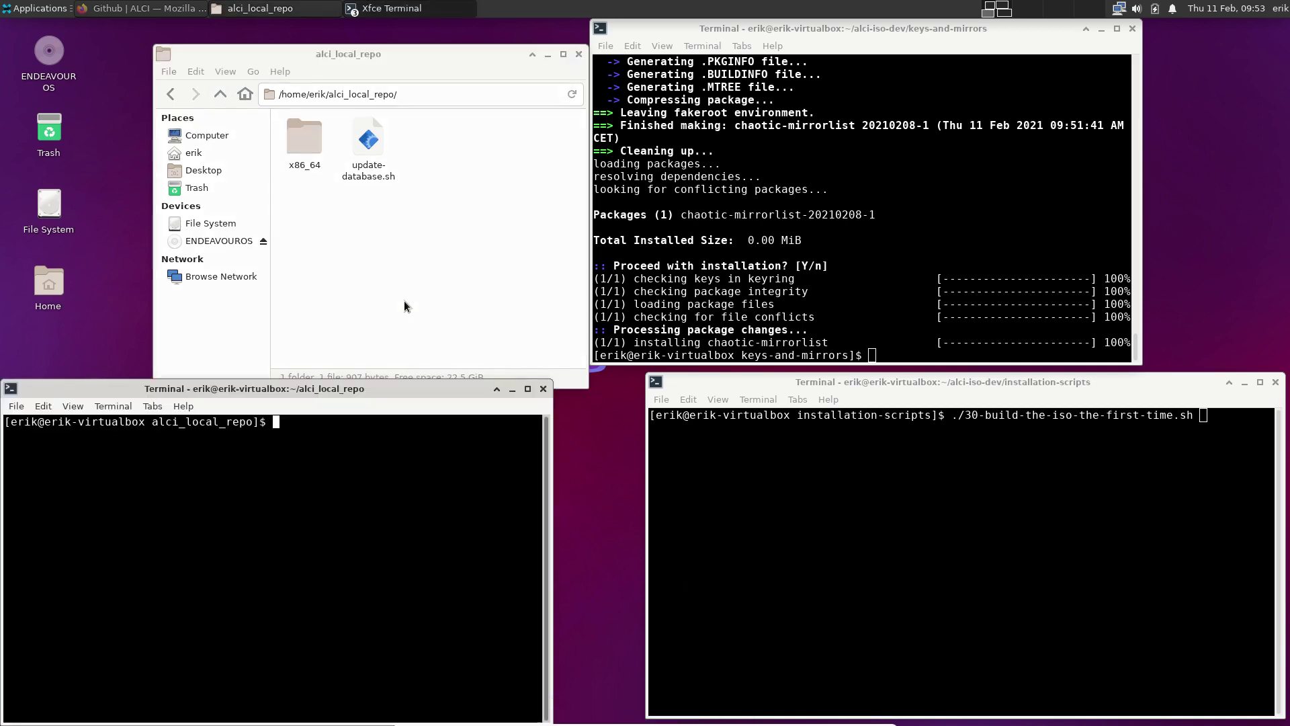
Run ./update-database.sh to rebuild alci_local_repo.db.tar.gz with nemesis-wallpapers, then close the terminal
text(./u)
key(Tab)
key(Return)
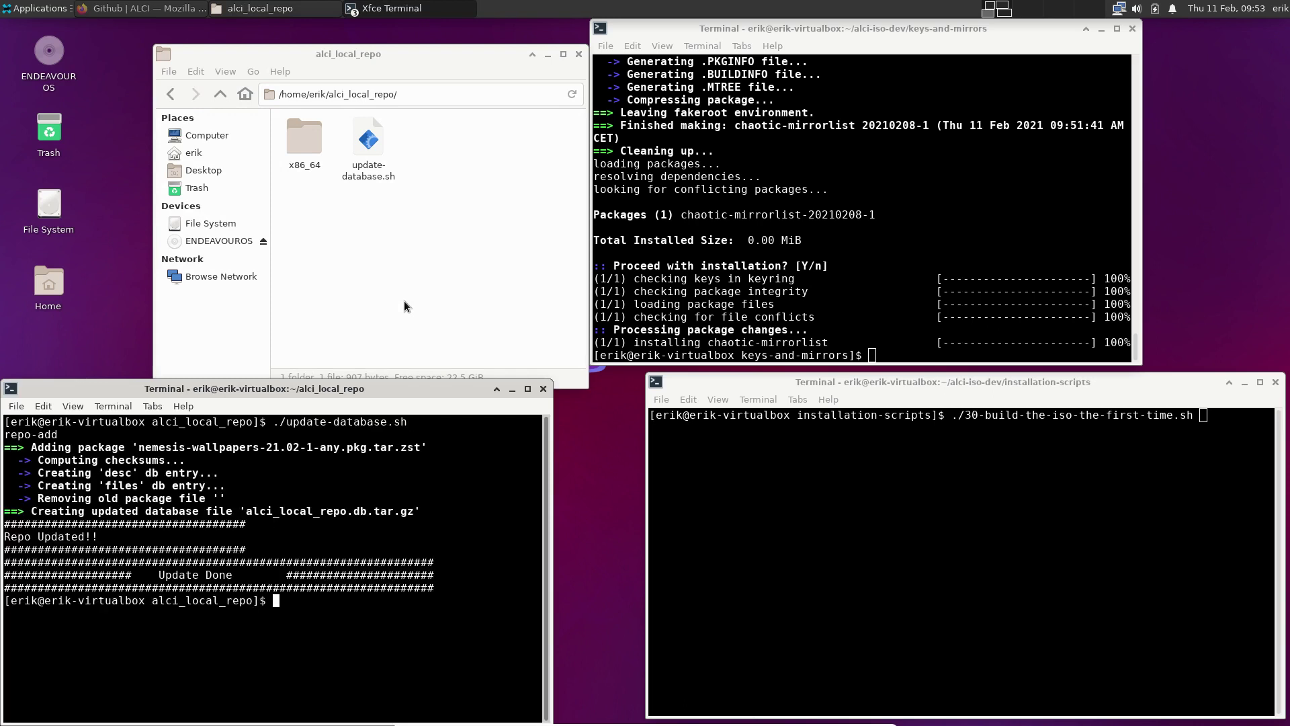
click(543, 388)
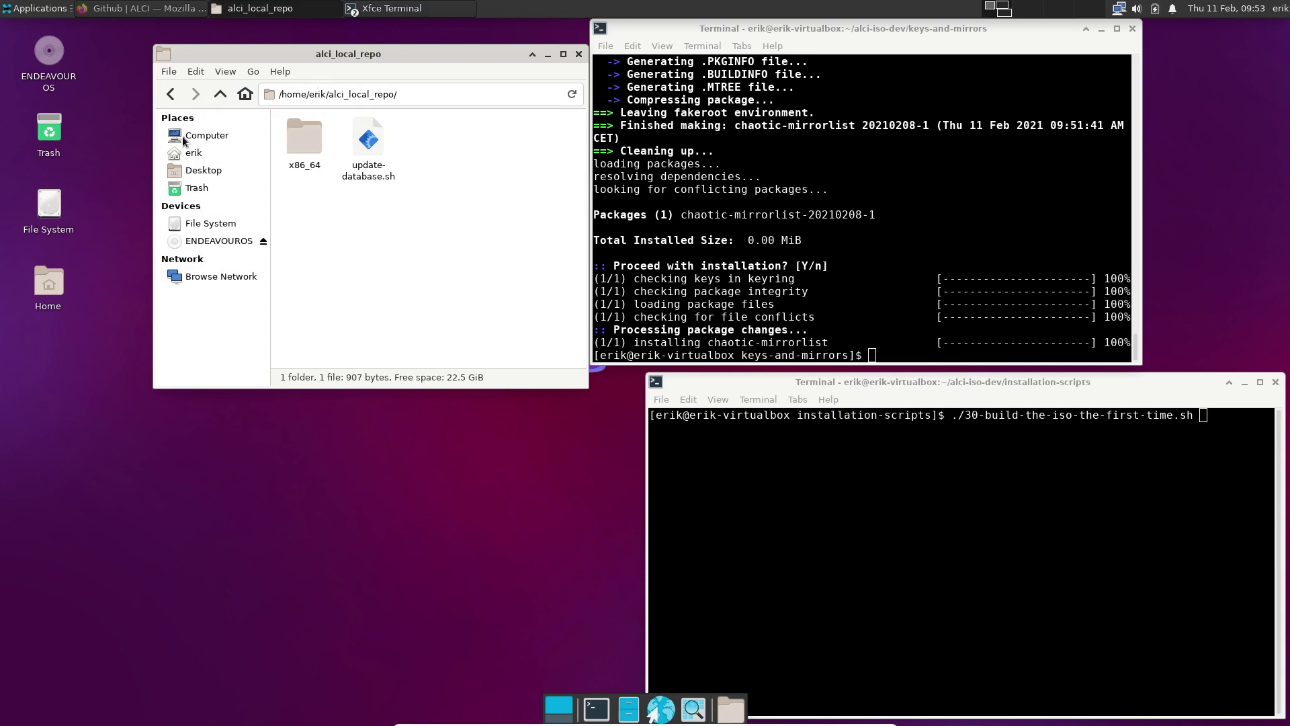
Navigate back to the home folder and open alci-iso-dev/archiso/pacman.conf in Mousepad
click(171, 97)
click(171, 98)
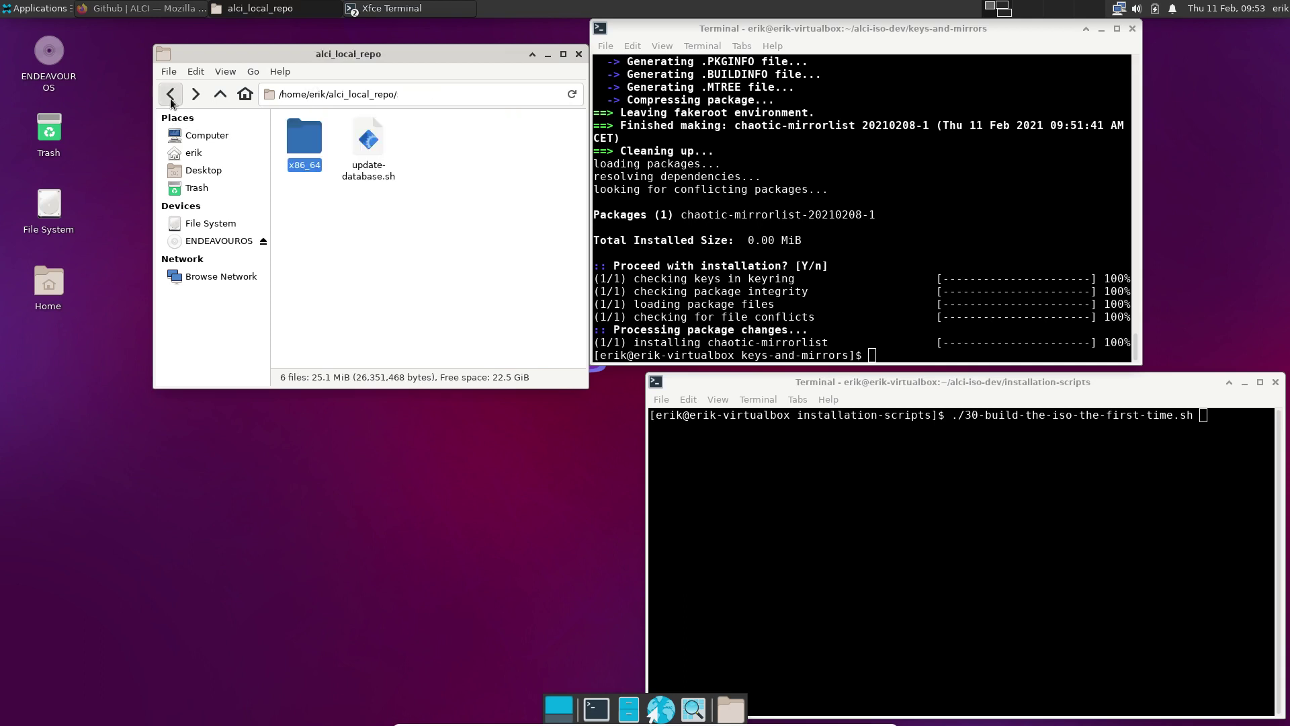
click(171, 98)
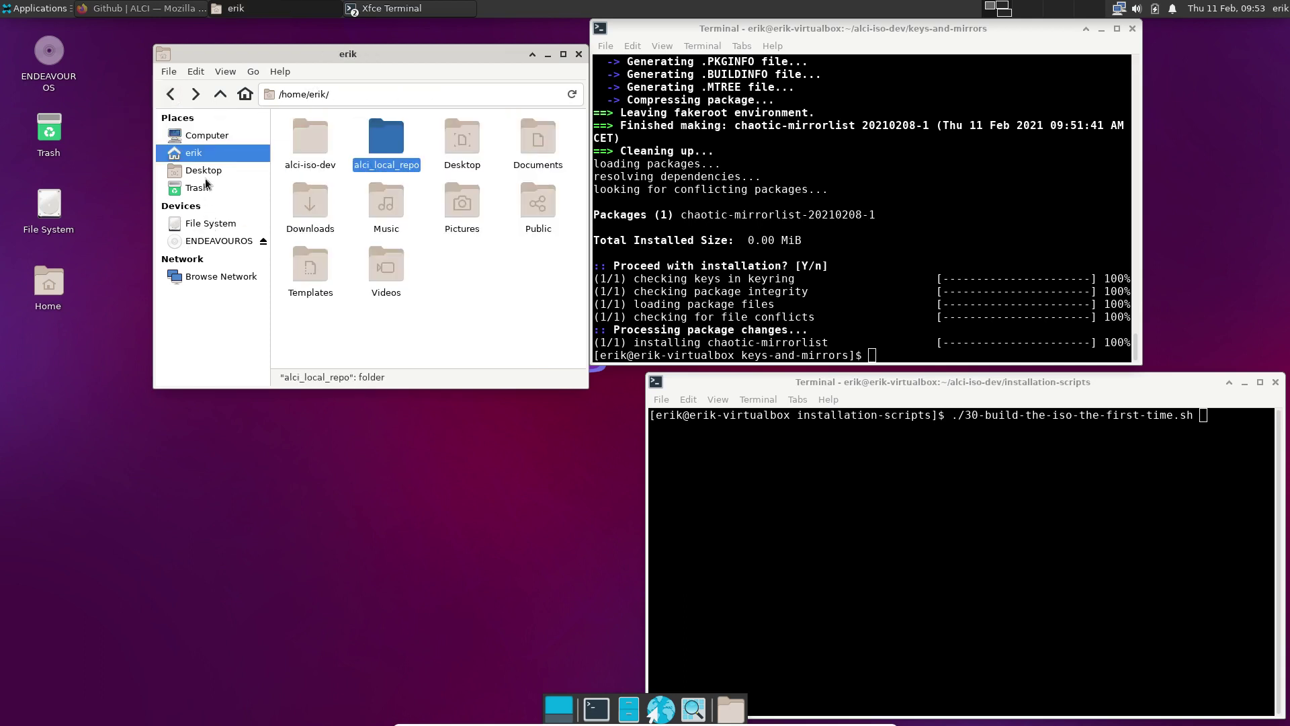
double_click(302, 141)
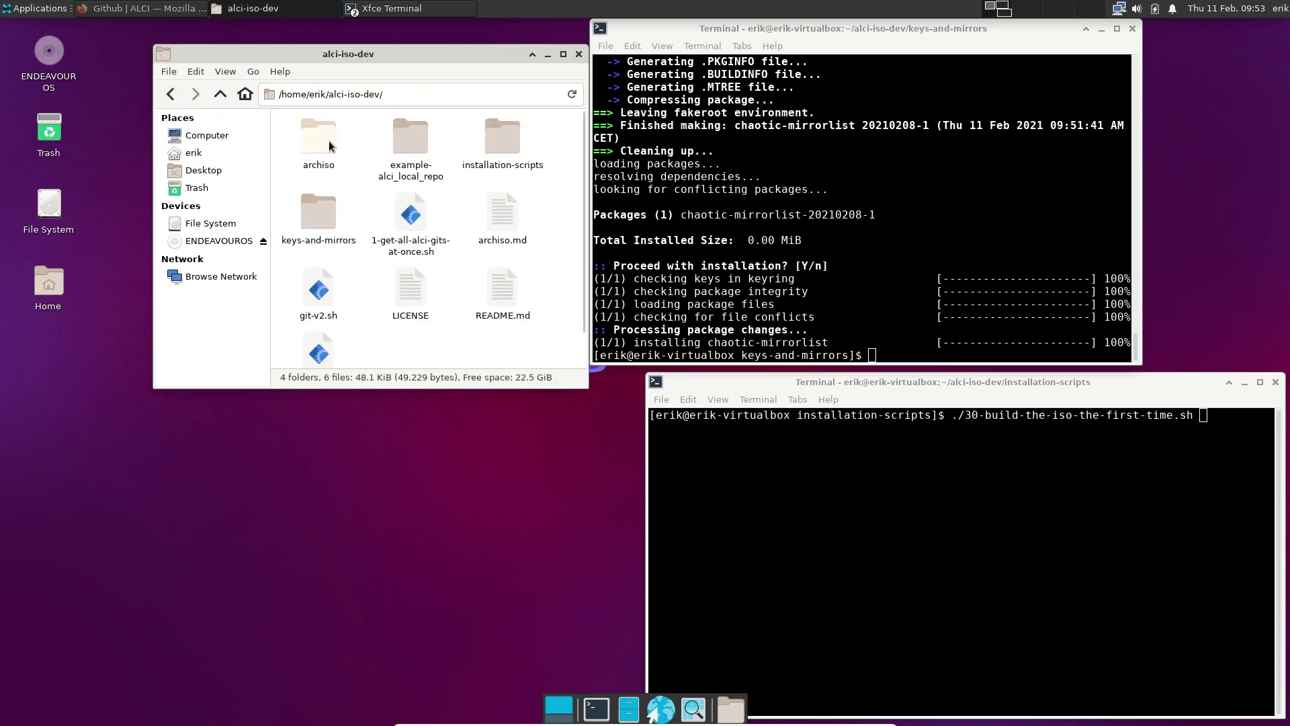
double_click(328, 143)
double_click(387, 188)
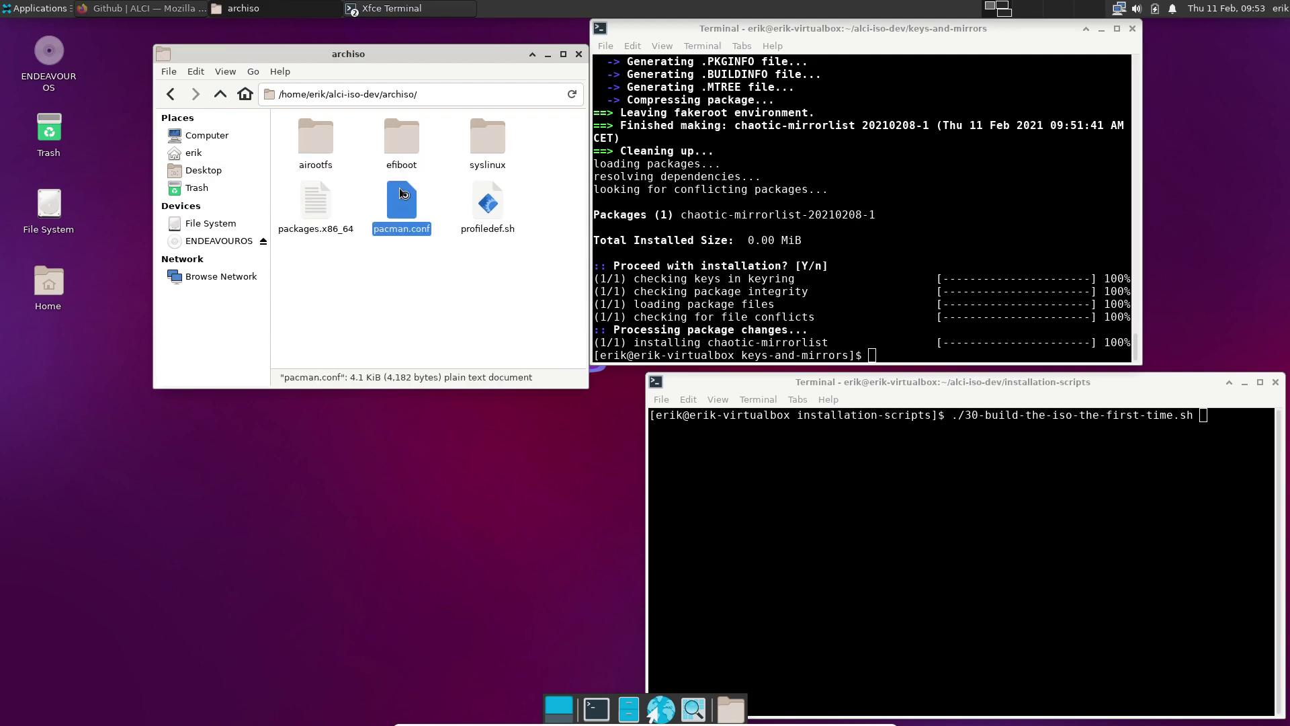
Search pacman.conf for the username and select it in the alci_local_repo Server path
key(ctrl+f)
text(erik)
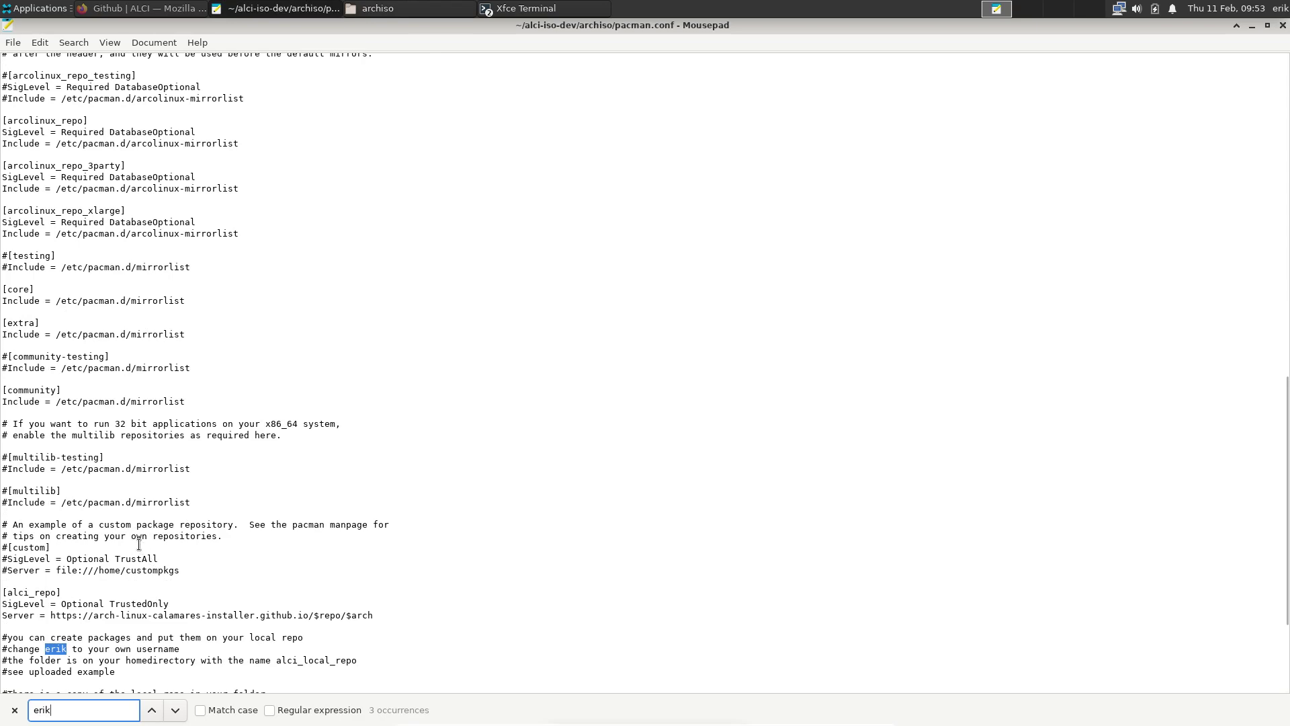
scroll(94, 565, down, 5)
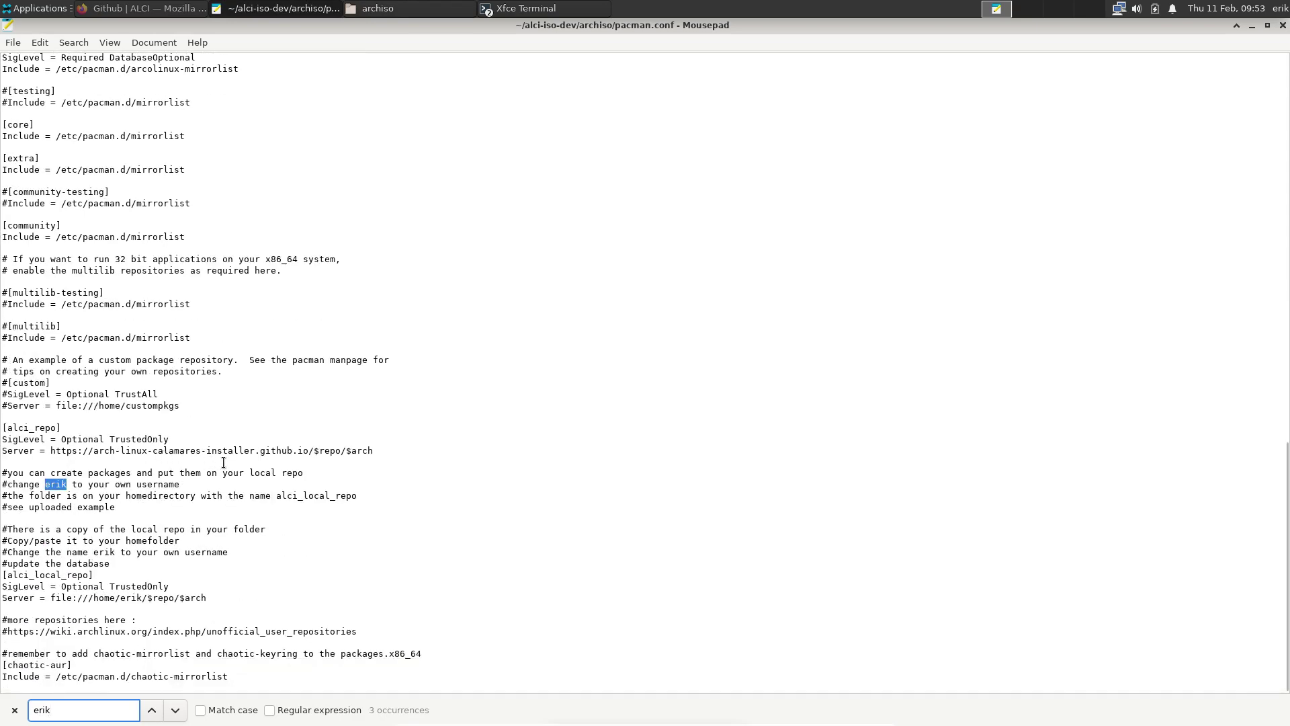
scroll(243, 466, up, 2)
scroll(243, 466, up, 2)
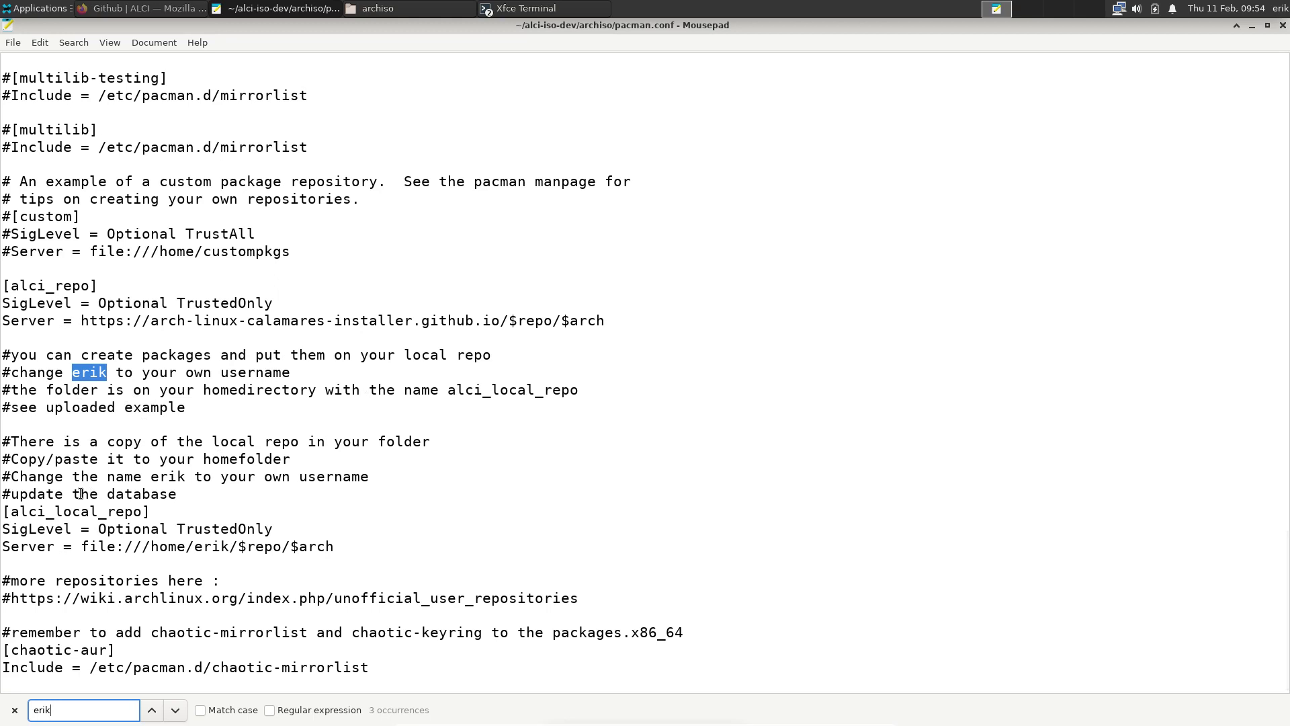
drag(162, 511, 3, 513)
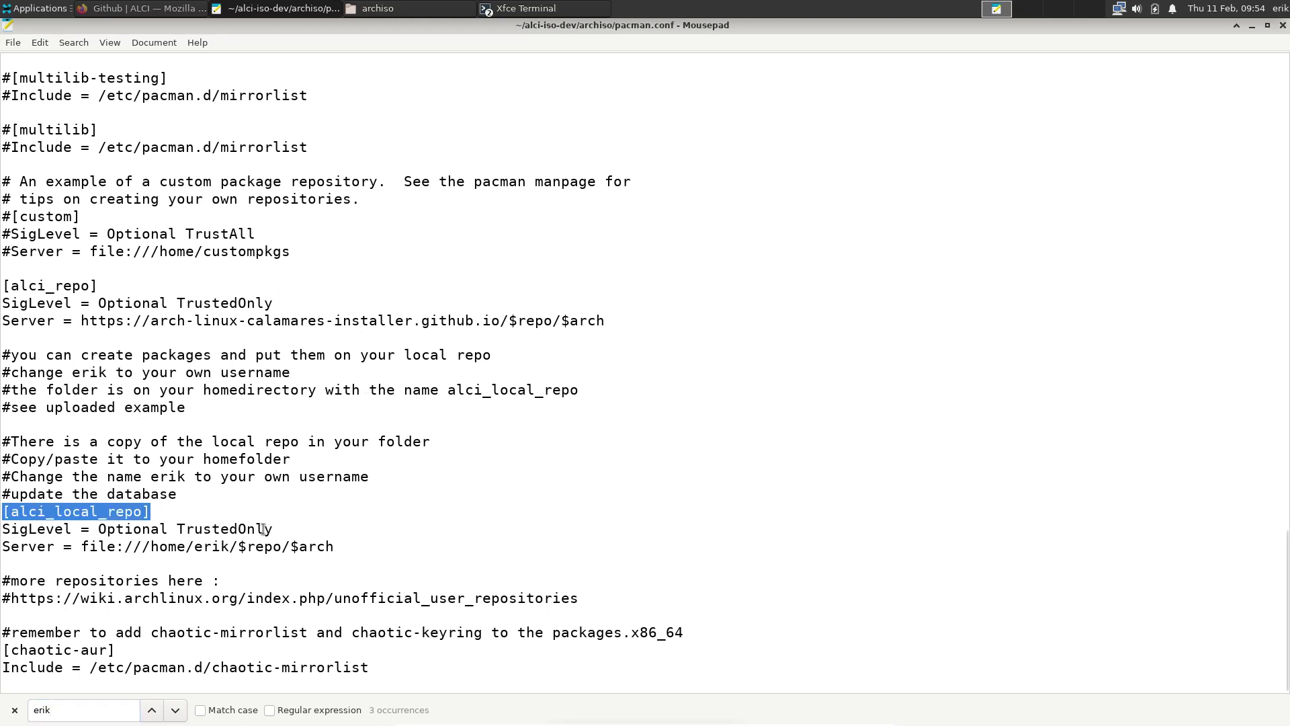
click(194, 546)
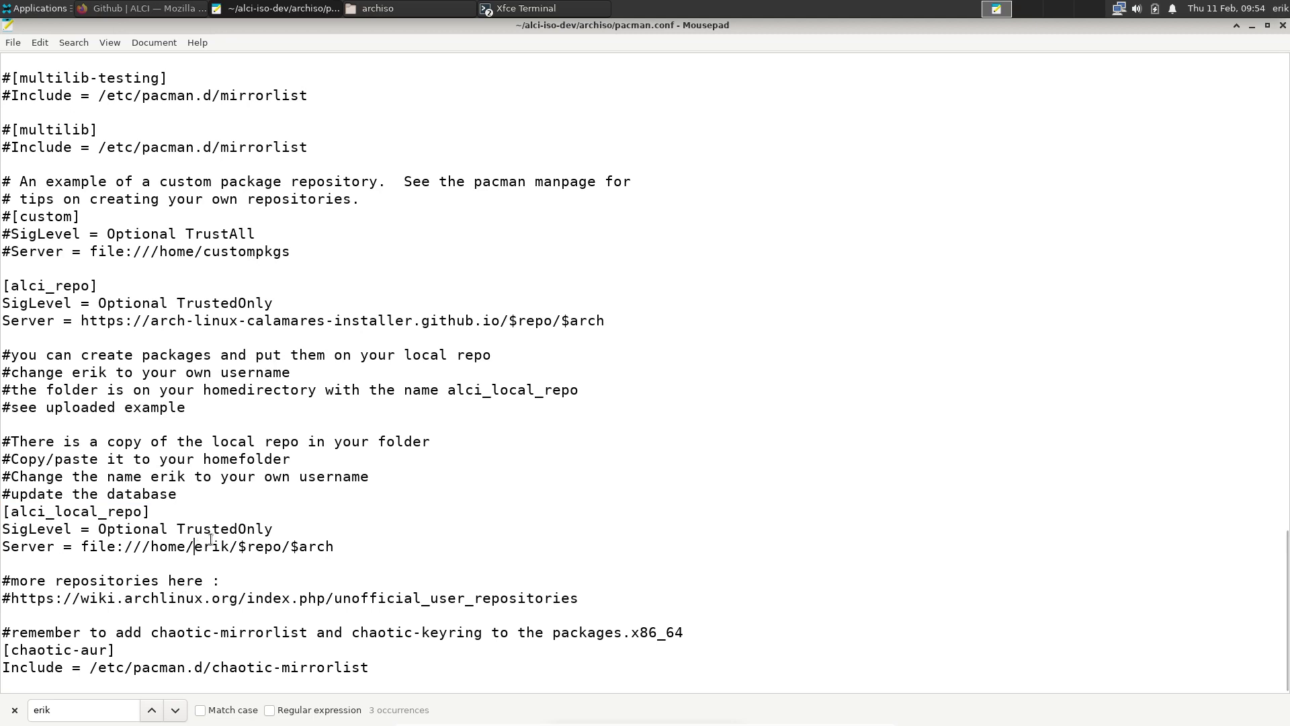
key(ctrl+shift+Right)
Close pacman.conf and run ./30-build-the-iso-the-first-time.sh, entering the sudo password
click(1283, 24)
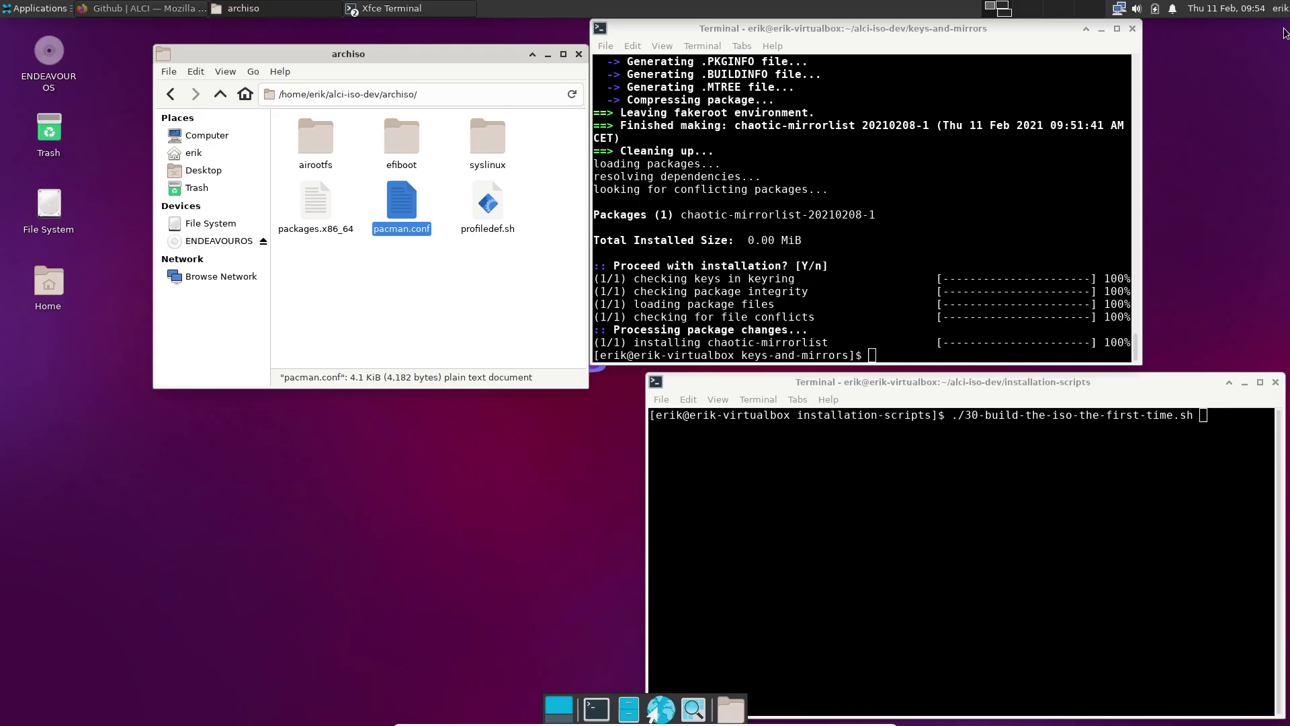
click(815, 449)
key(Return)
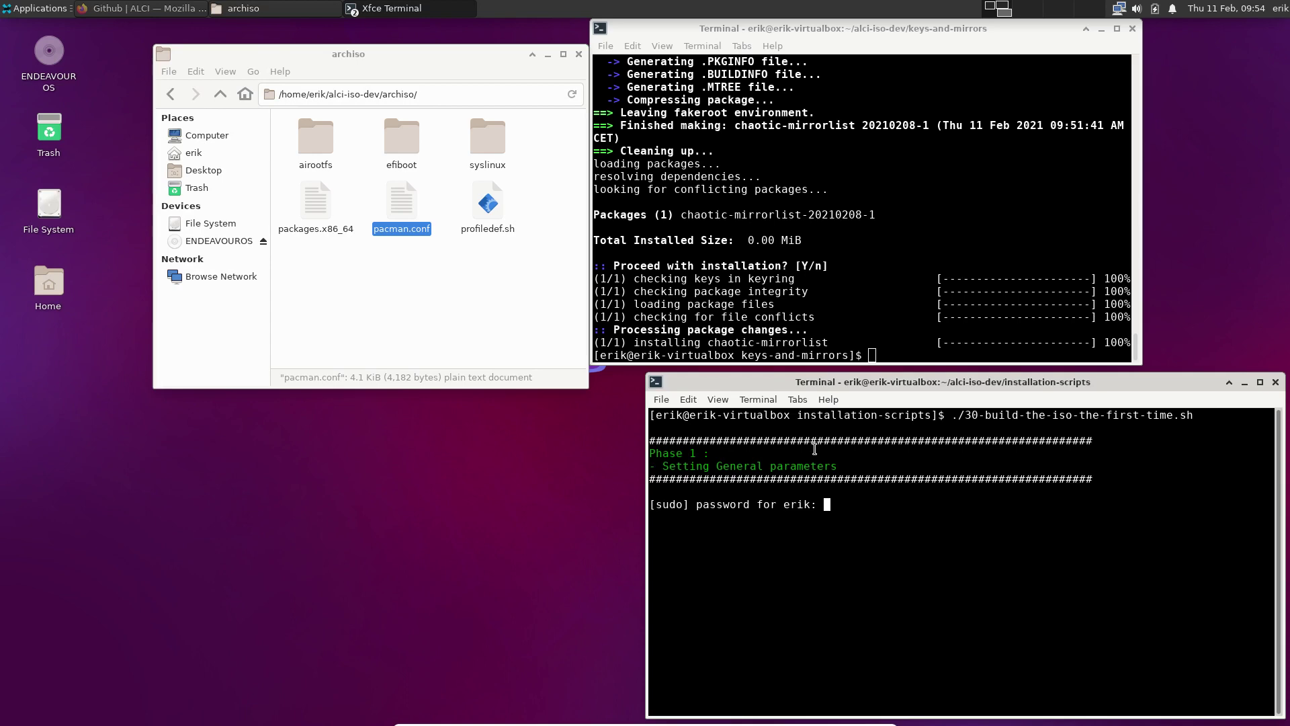
key(Return)
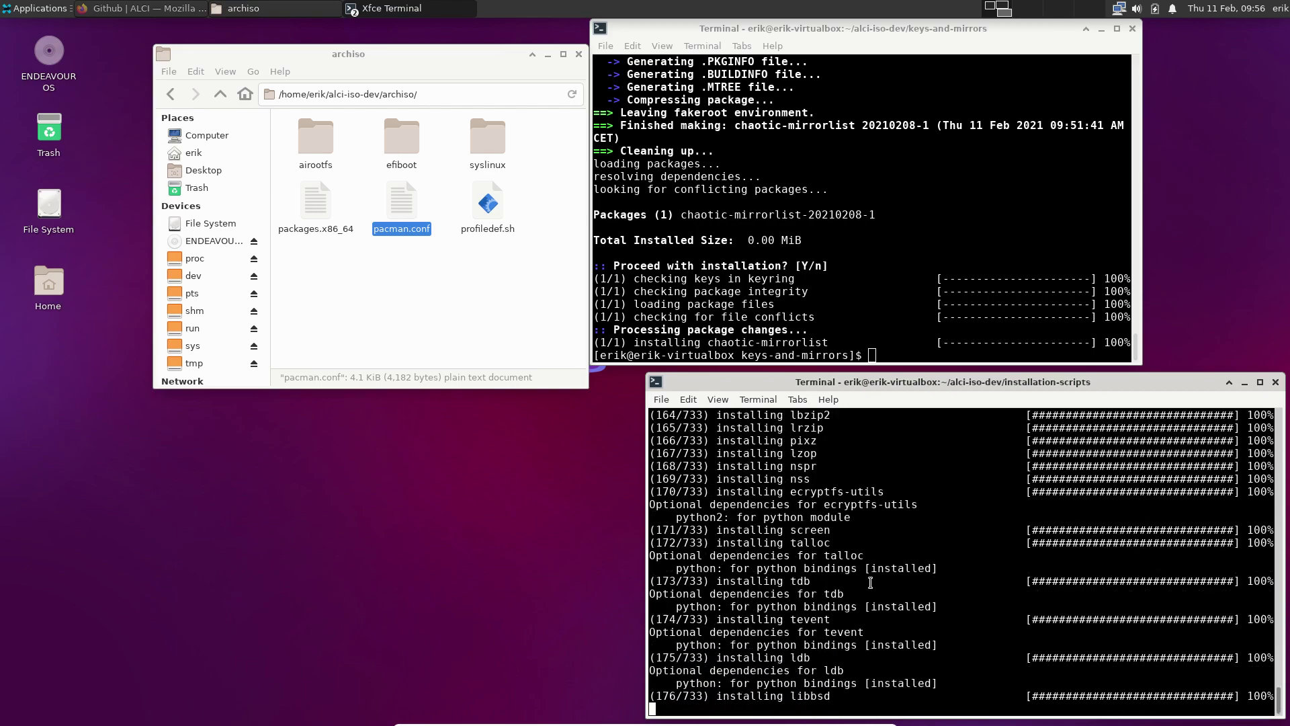
Briefly open the terminal's edit options and preferences, then scroll through the build log
click(680, 402)
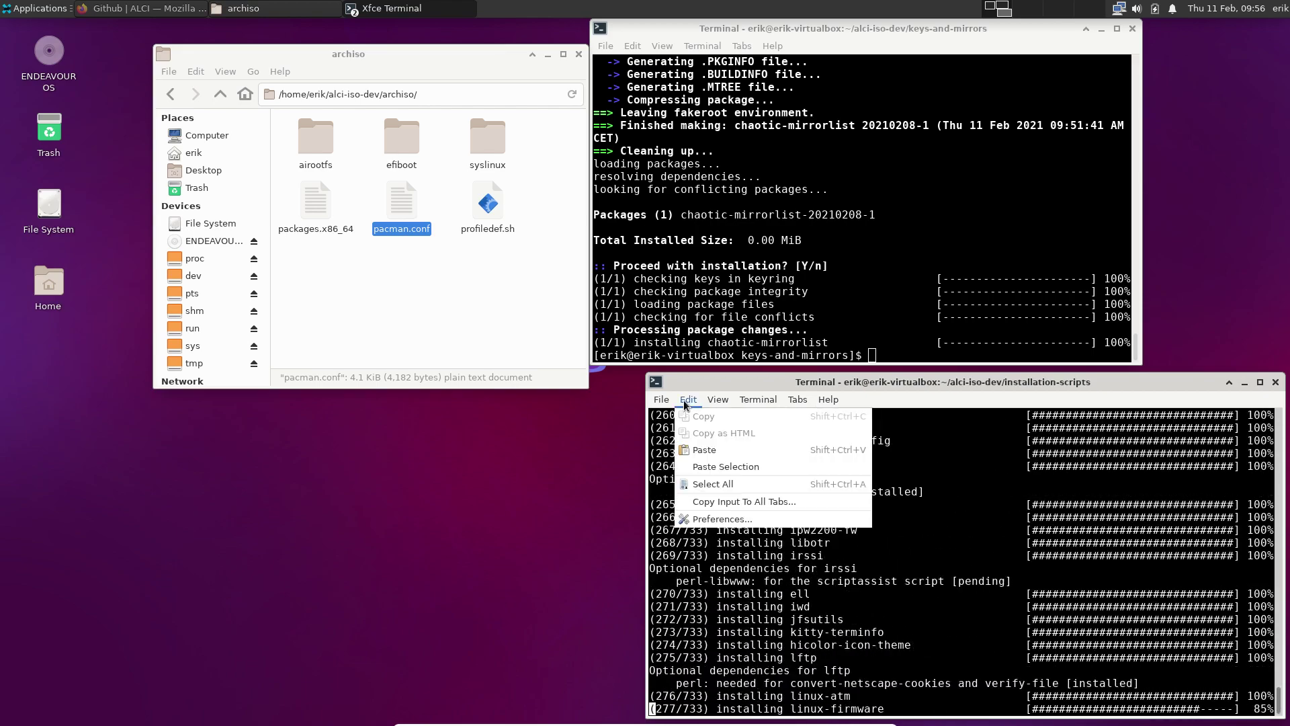
click(853, 531)
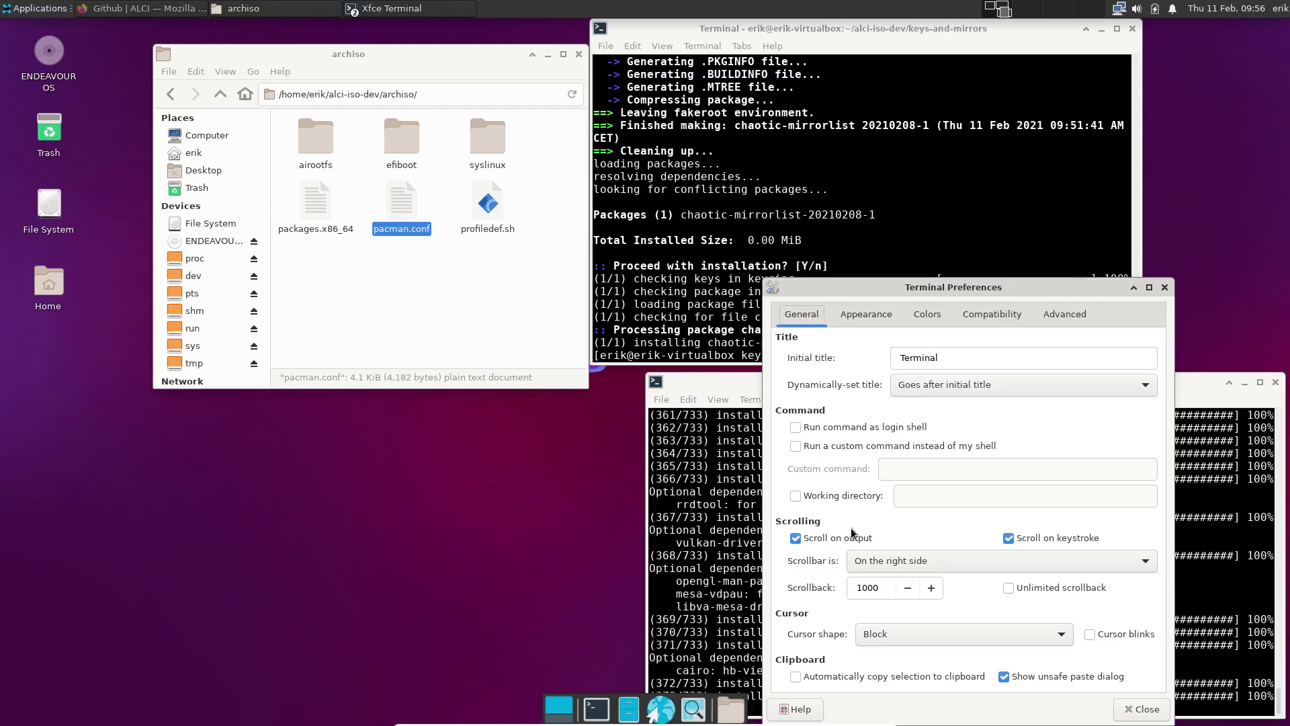
click(852, 531)
click(1146, 709)
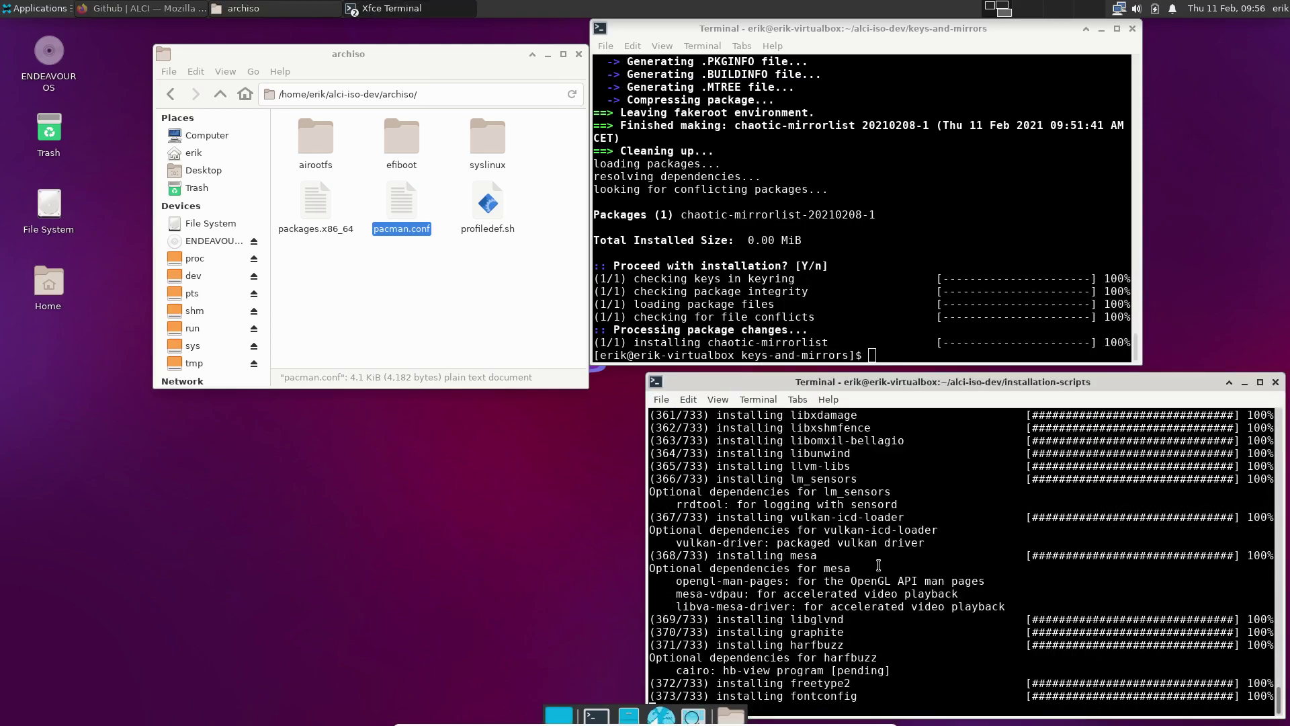
scroll(877, 563, up, 20)
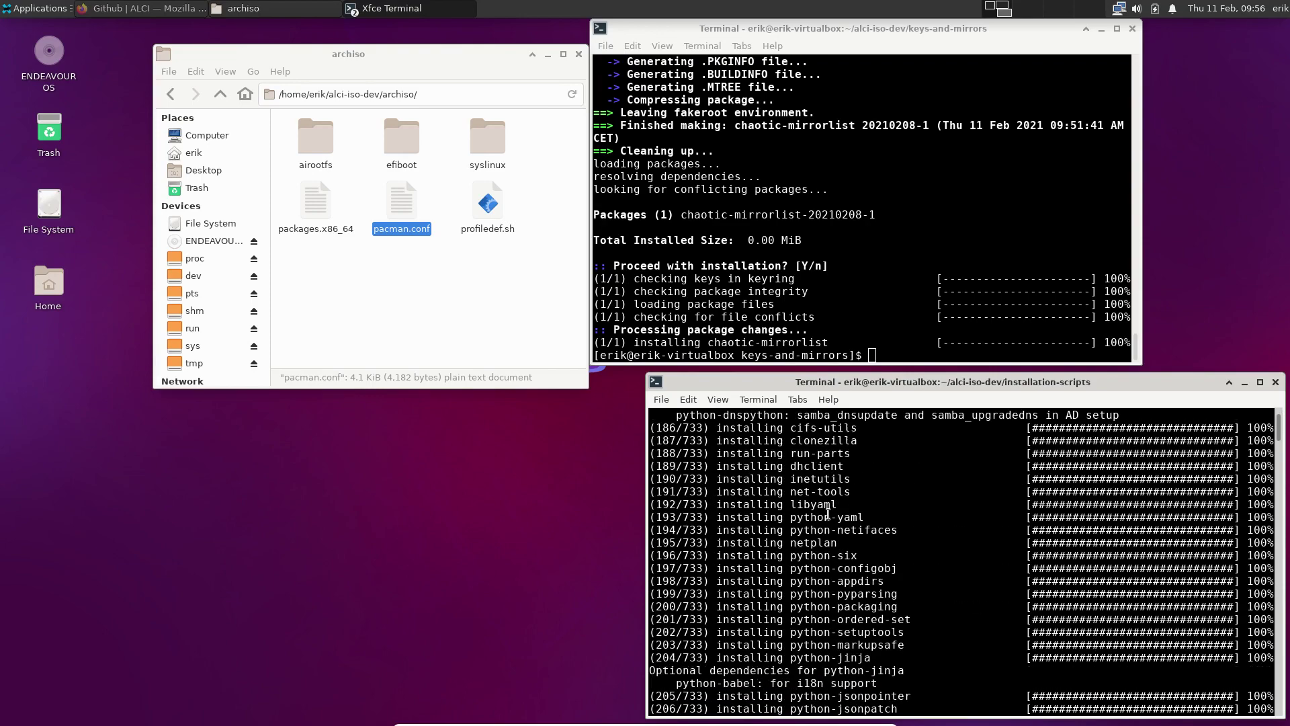
scroll(828, 514, up, 10)
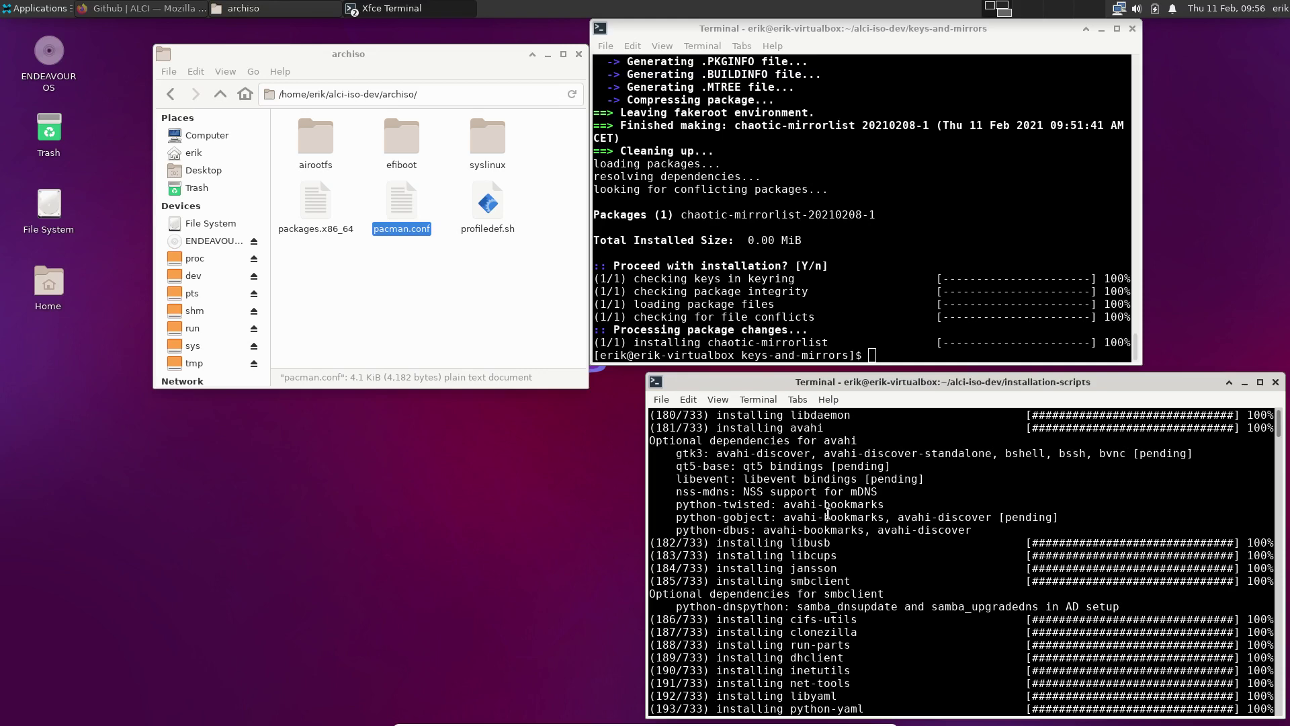
scroll(828, 514, down, 4)
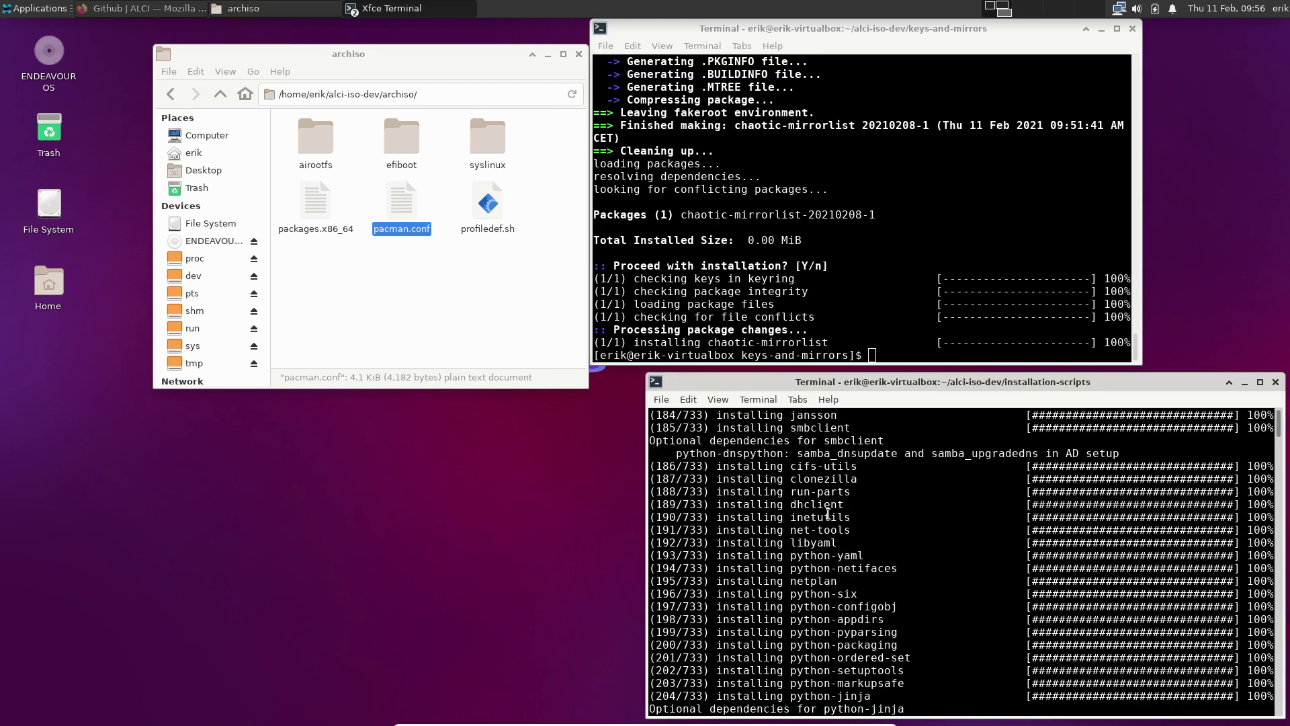
scroll(828, 515, down, 3)
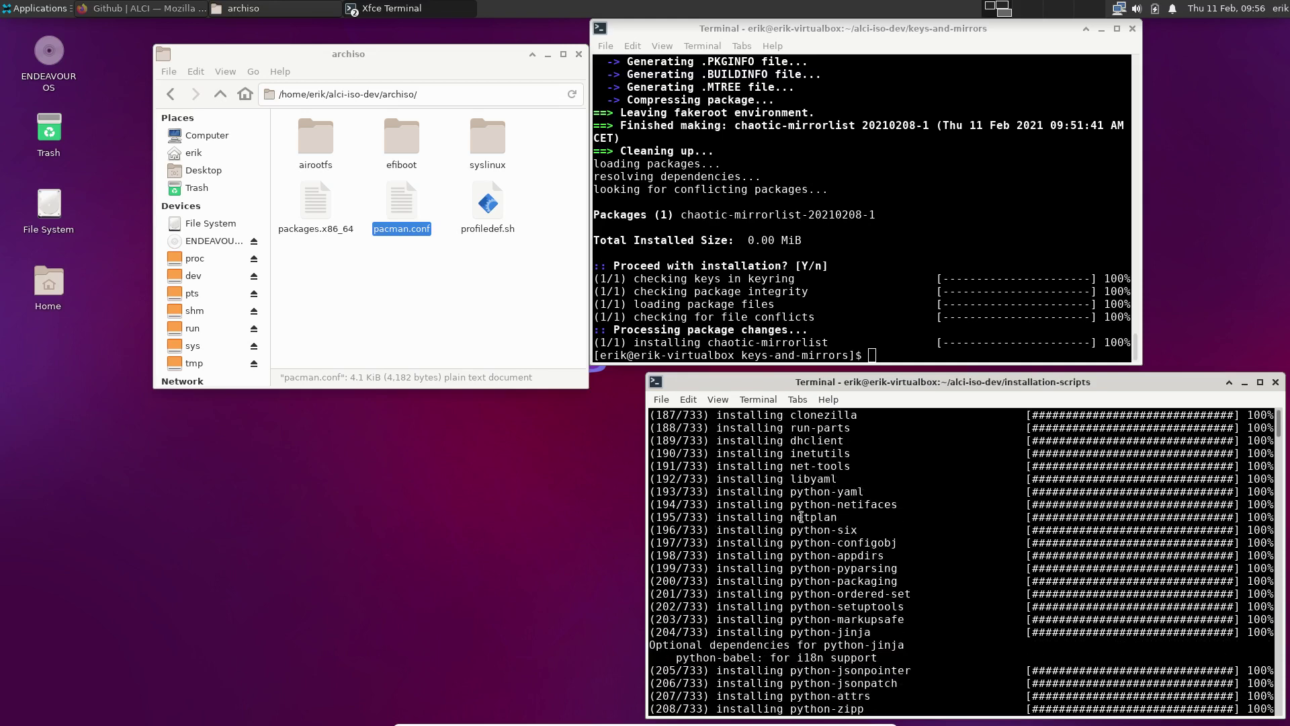
Enable Unlimited scrollback on the General tab of the lower terminal's preferences
click(689, 399)
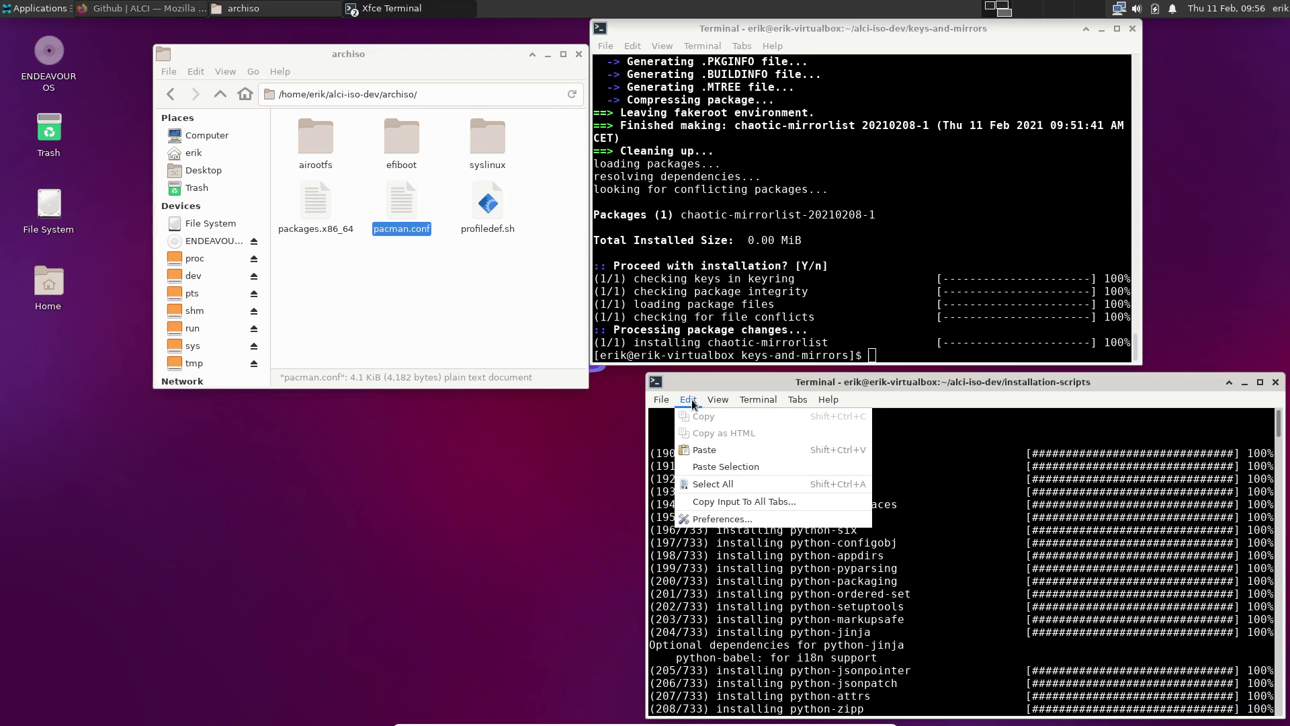
click(705, 521)
click(1053, 319)
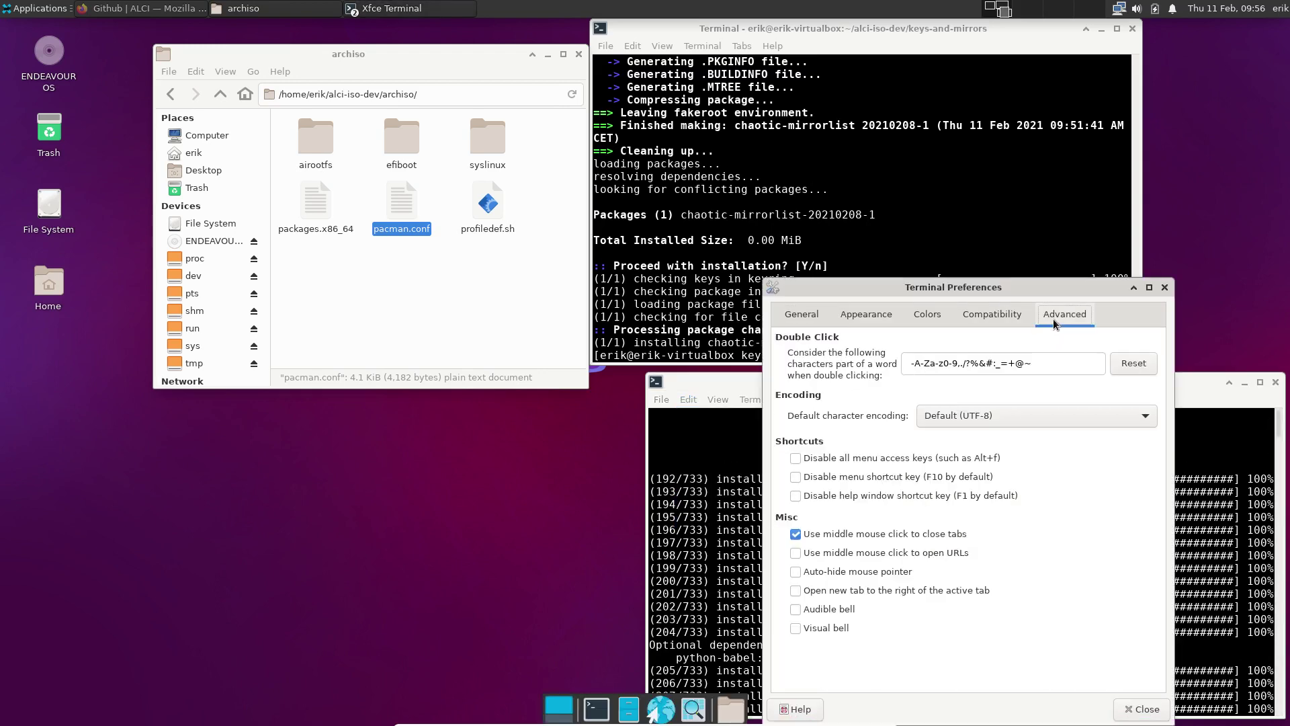
click(997, 321)
click(929, 316)
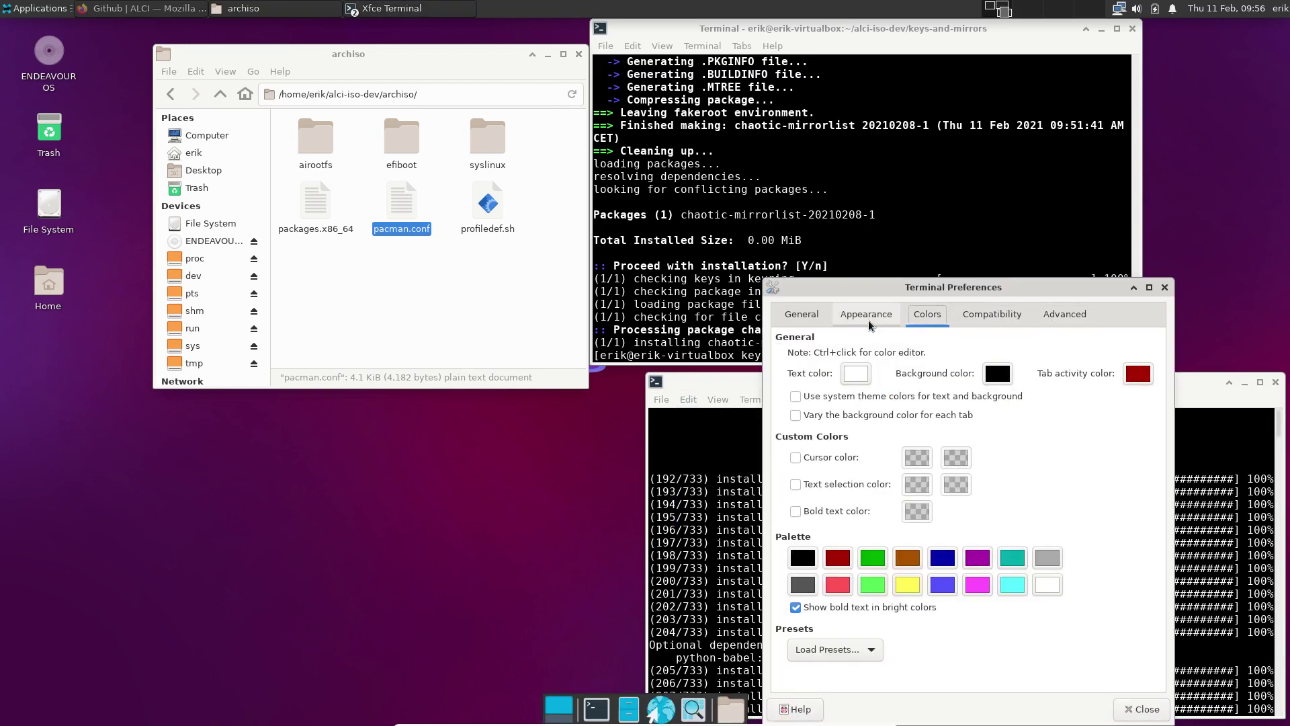
click(867, 316)
click(796, 320)
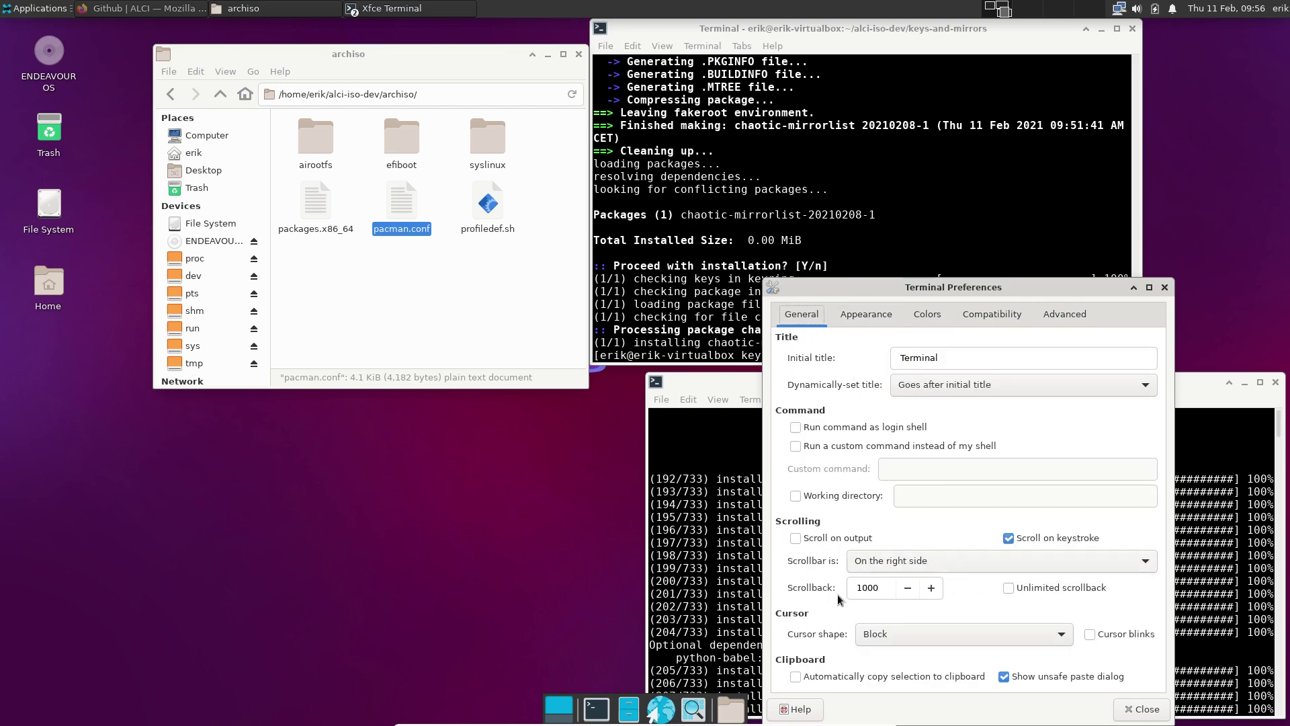
click(1009, 589)
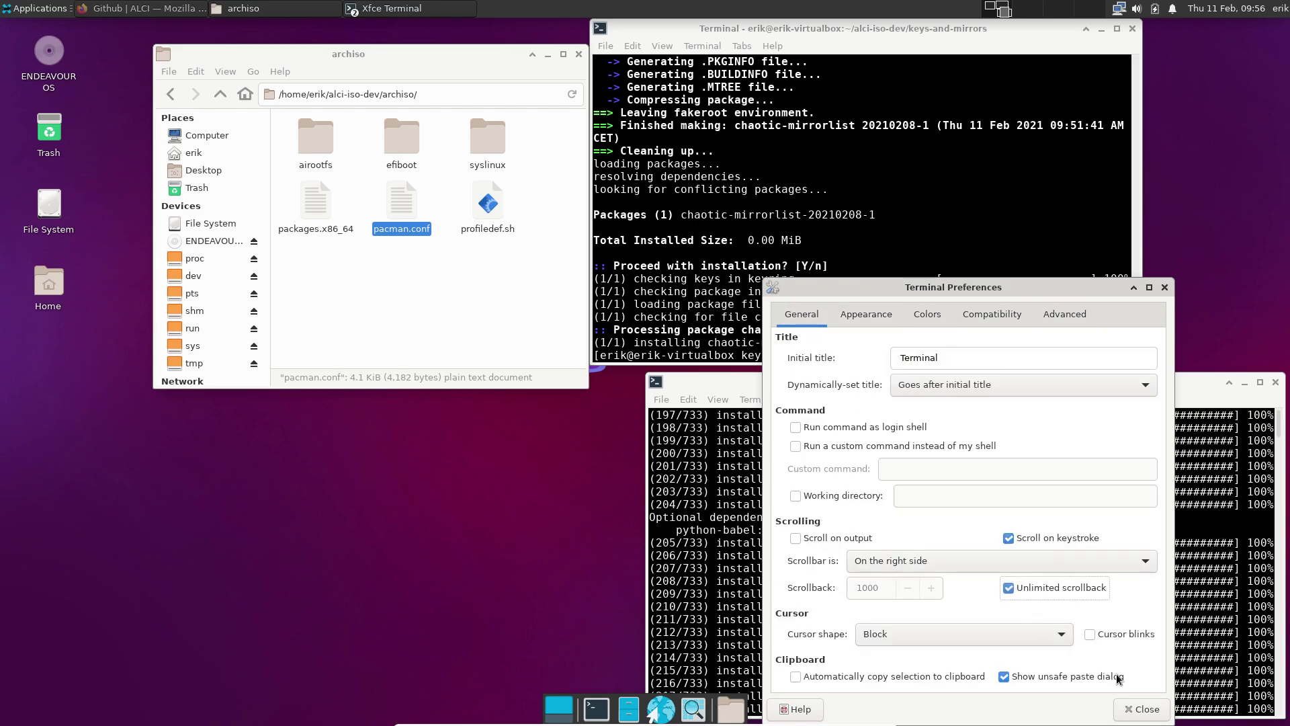
click(1142, 709)
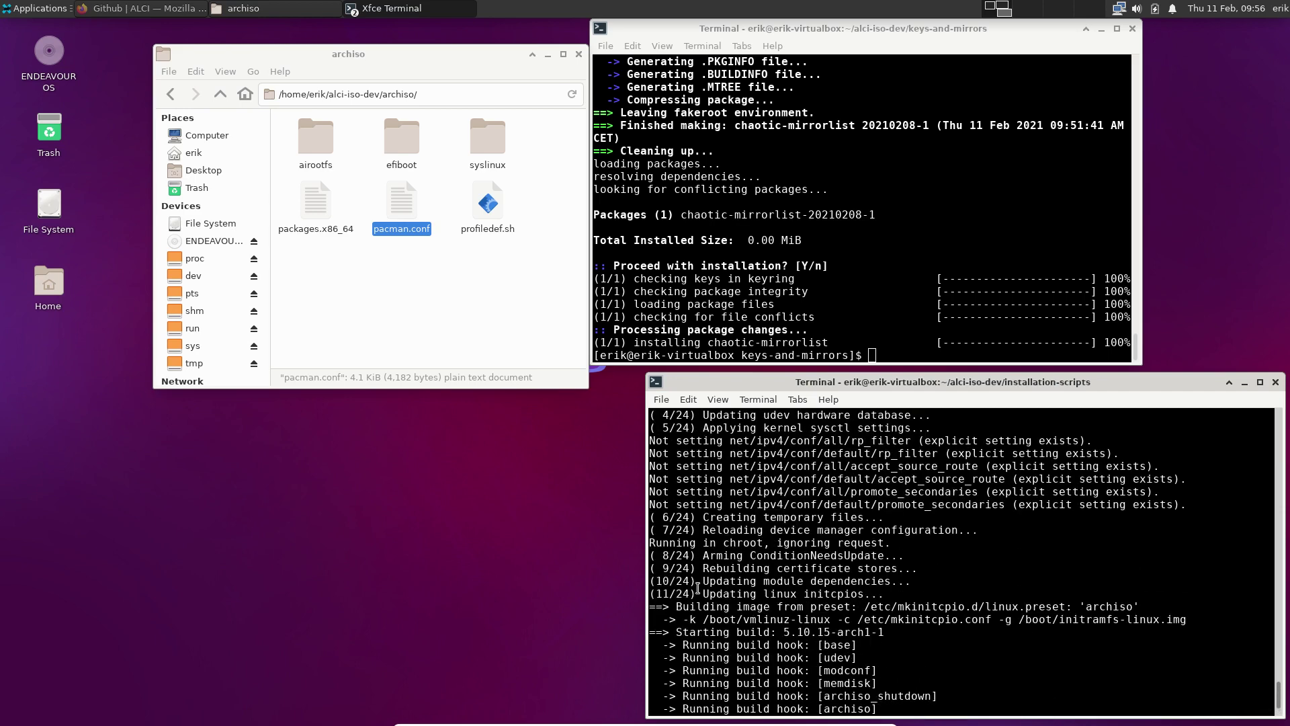
Scroll the build log up to the final Writing line and select the Alci-Iso-Dev-Out path
drag(697, 593, 647, 593)
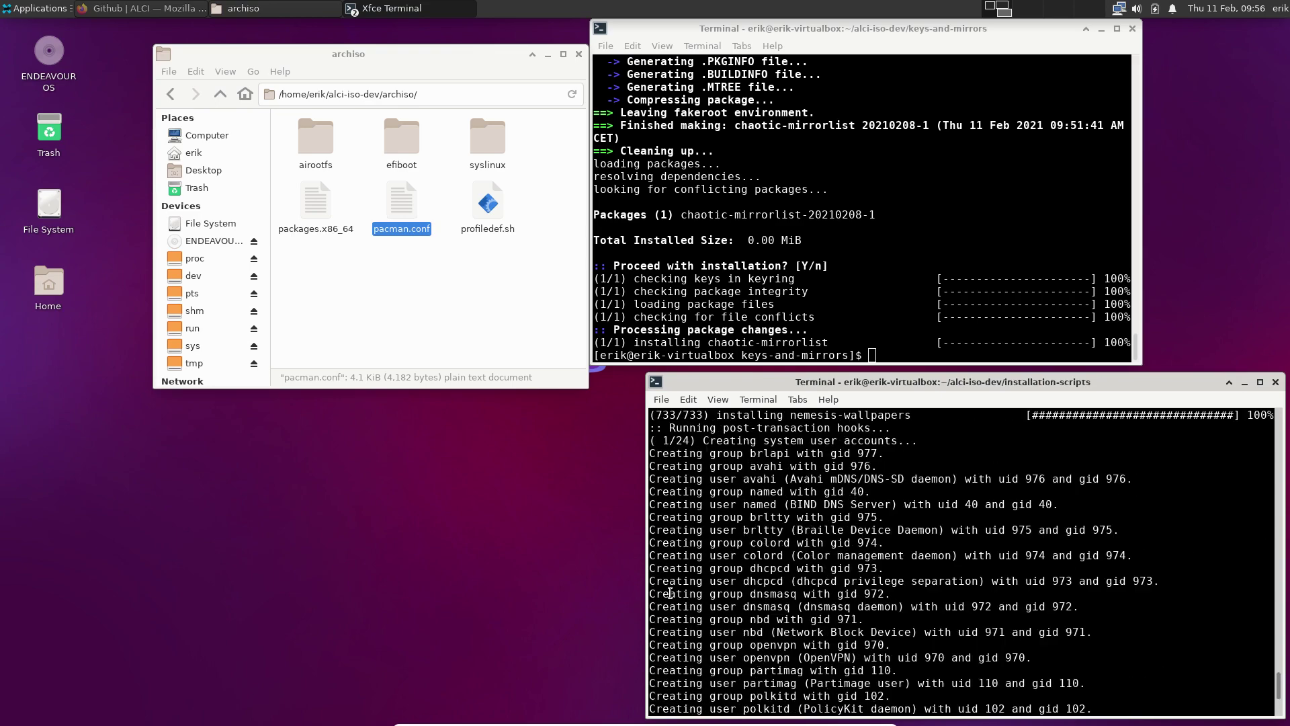
scroll(670, 593, up, 5)
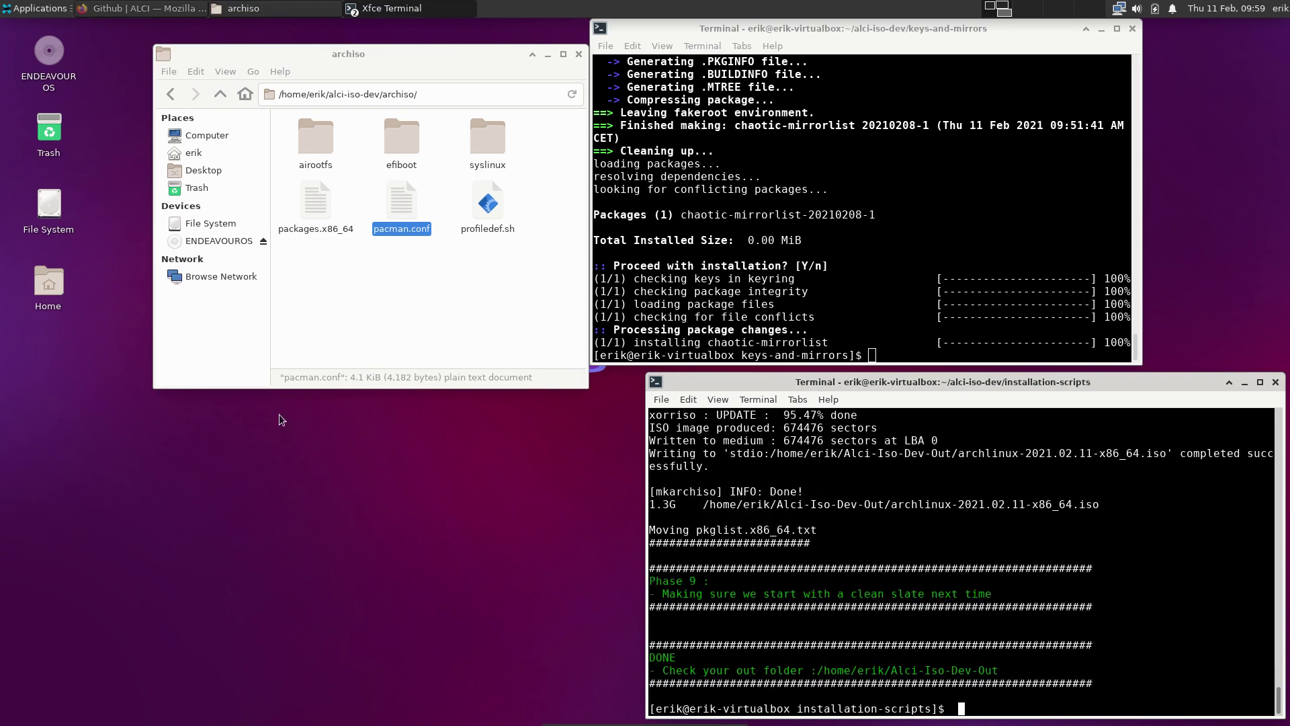
scroll(883, 496, up, 2)
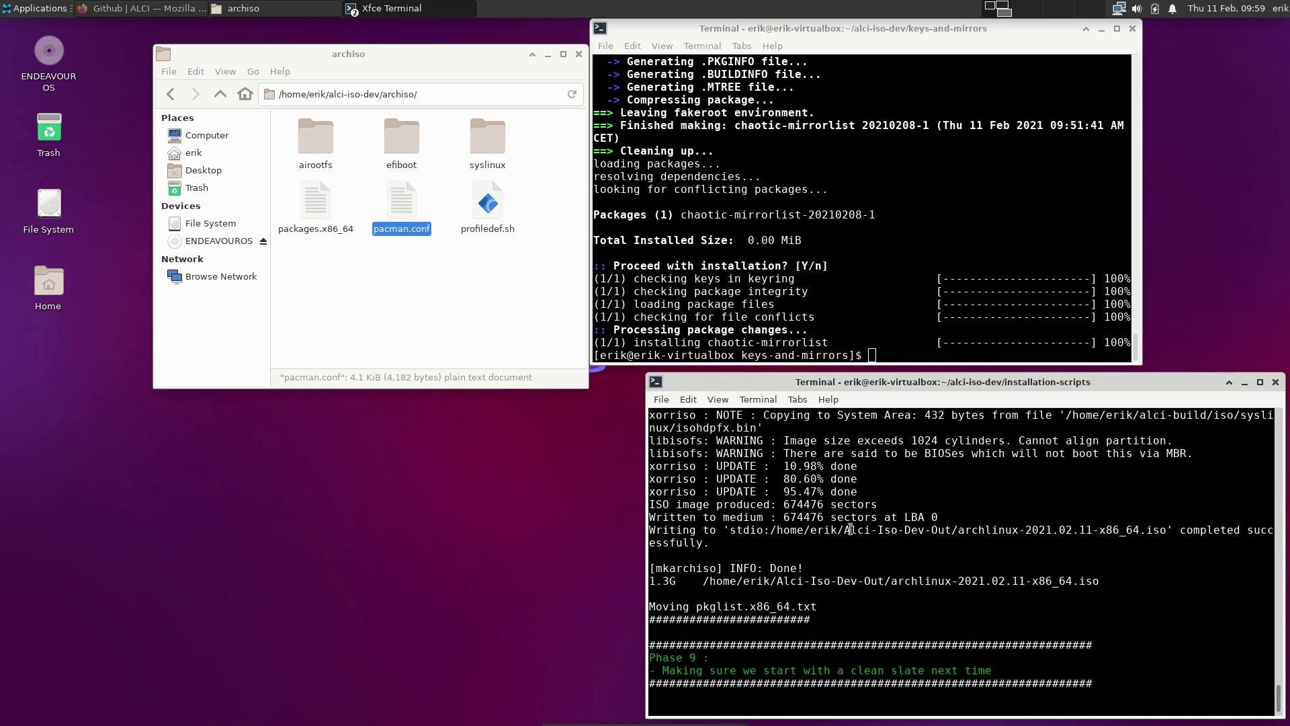
drag(844, 531, 952, 530)
Open Alci-Iso-Dev-Out, select the 1.3 GiB archlinux ISO to see its size, then return home
click(195, 153)
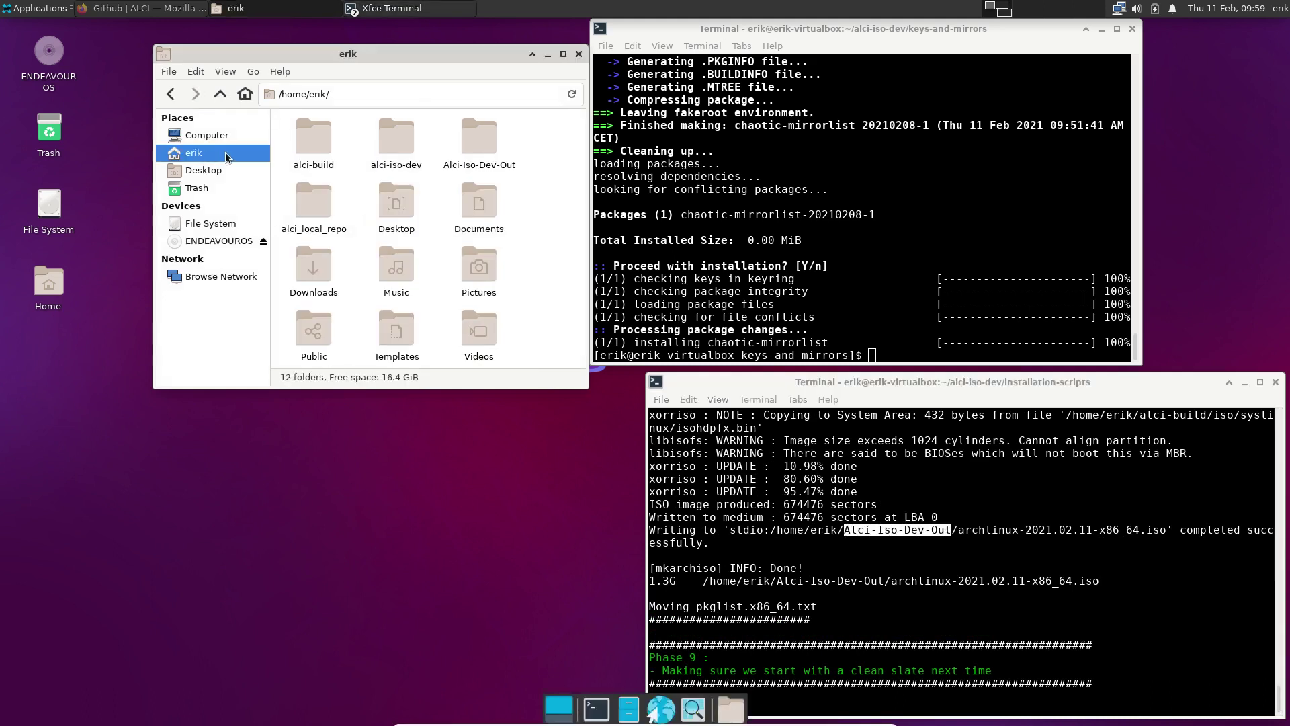
double_click(460, 152)
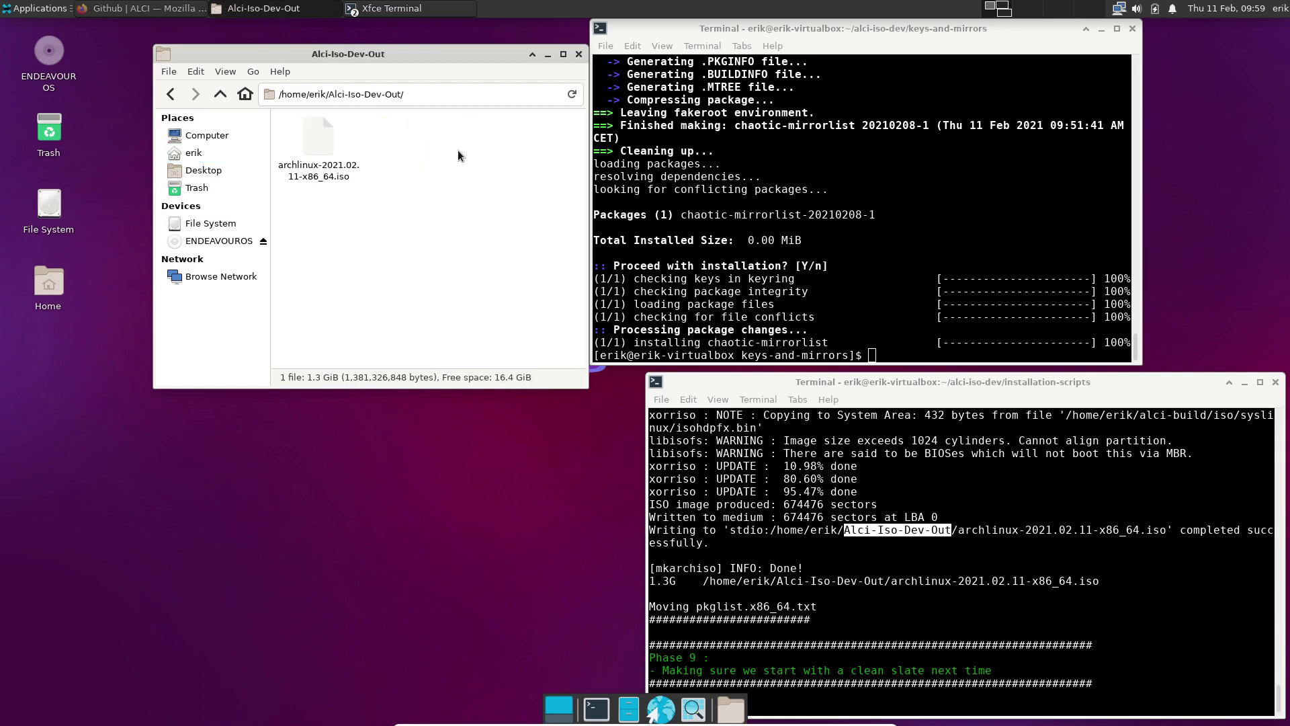
click(320, 146)
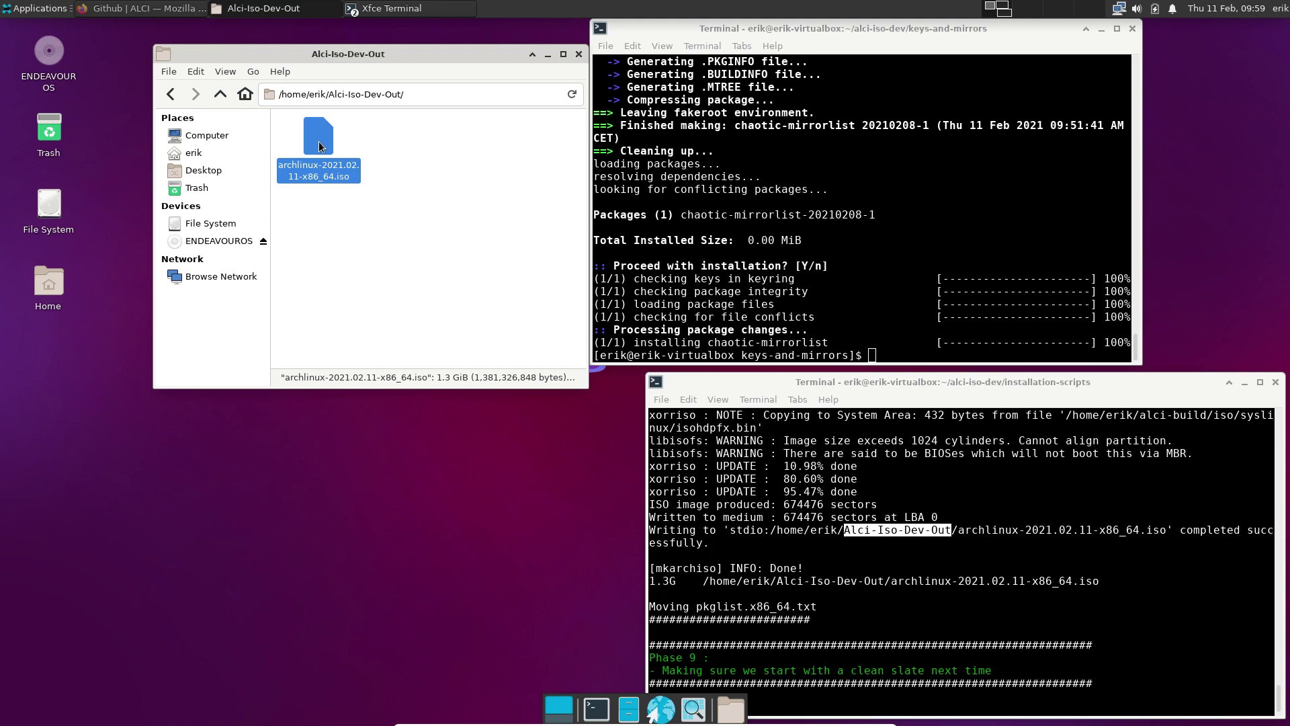
click(169, 101)
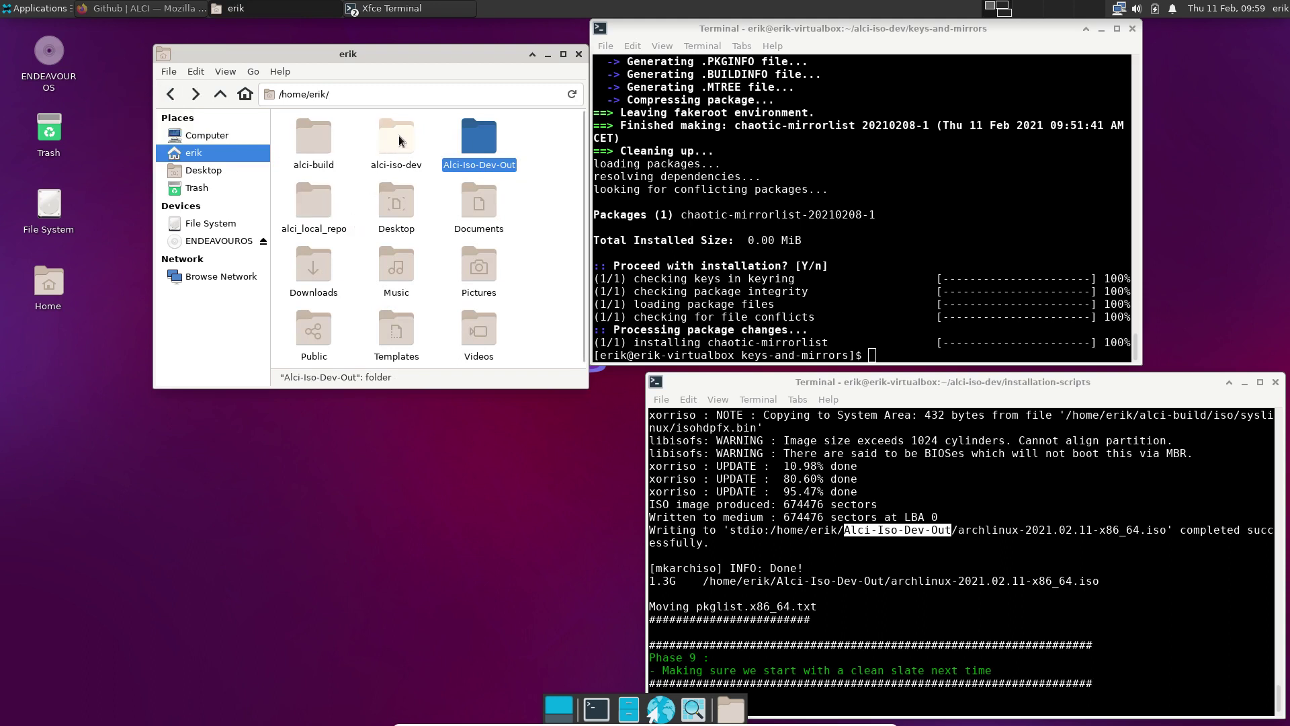
Open archiso/packages.x86_64 and add new lines after nemesis-wallpapers at the end
double_click(397, 135)
double_click(318, 148)
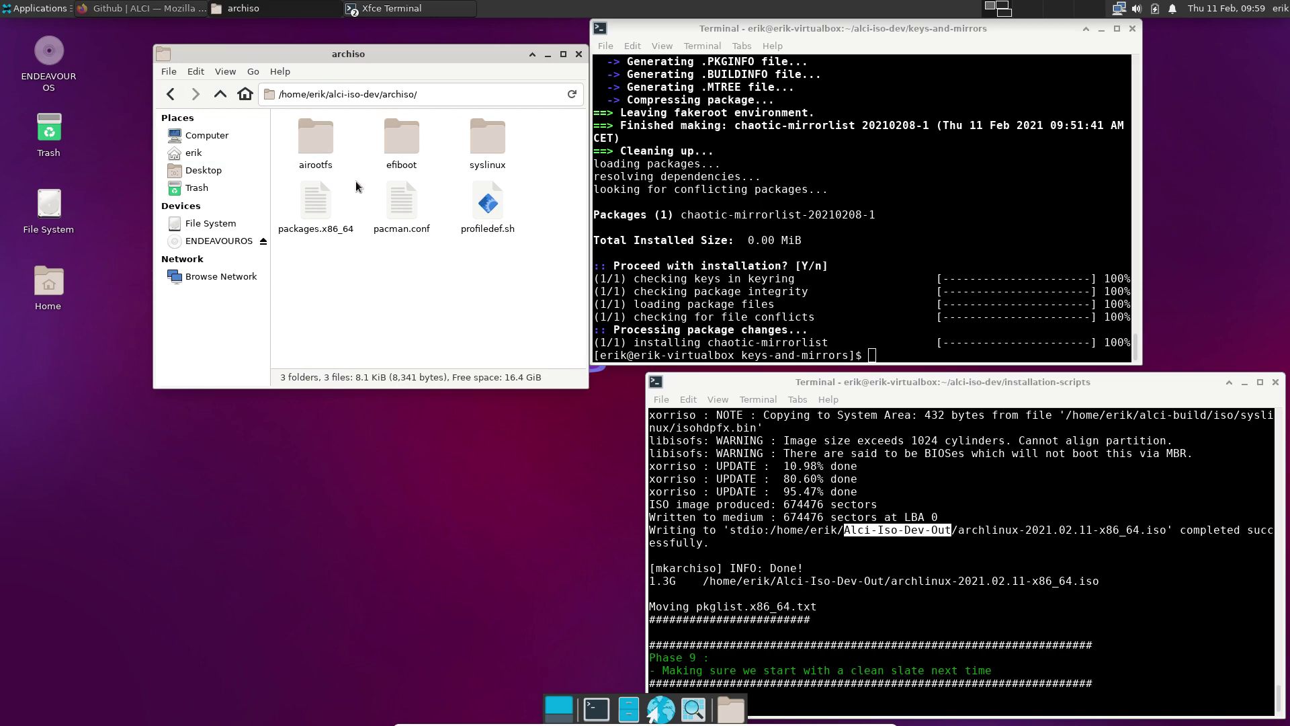
click(321, 199)
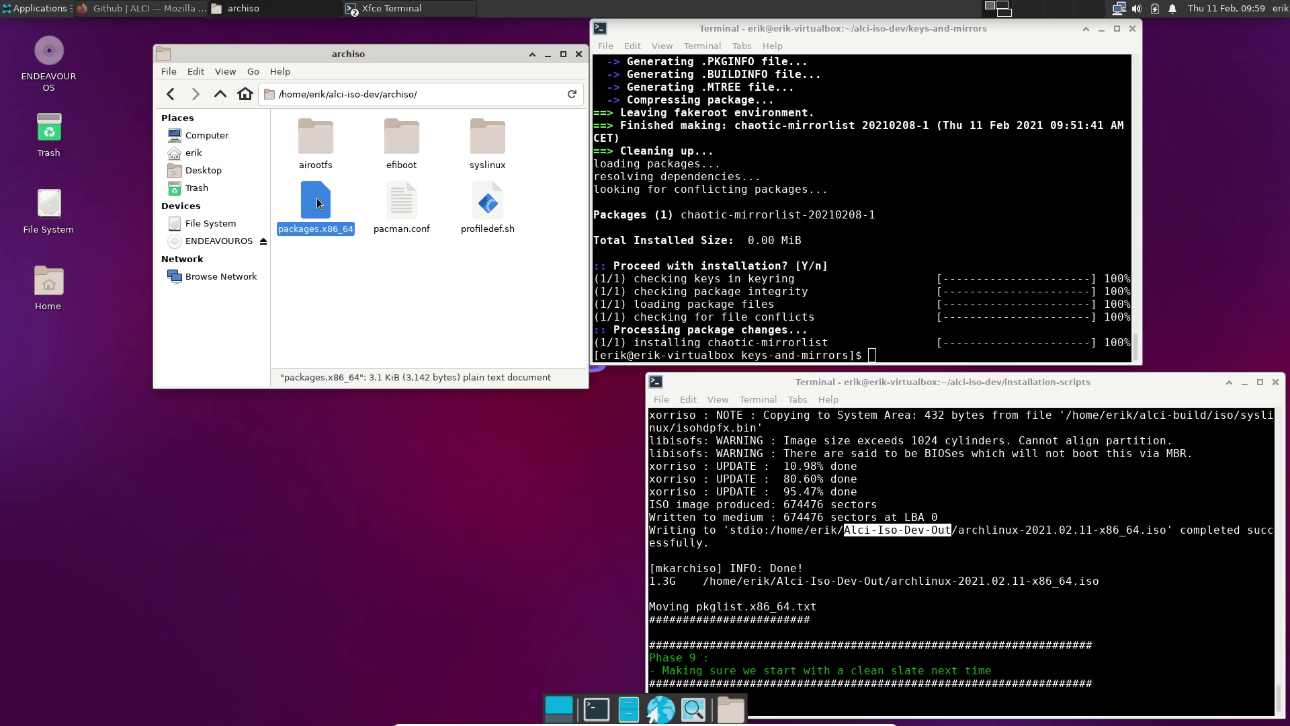
double_click(320, 203)
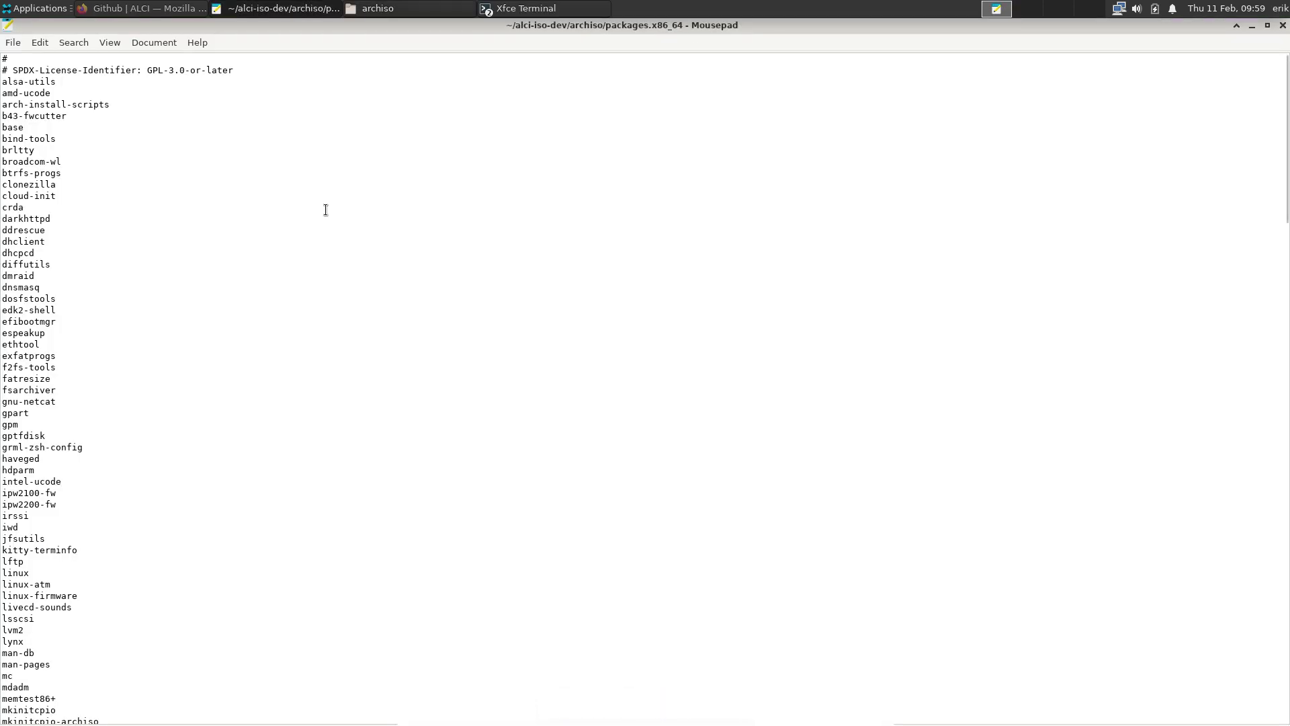
scroll(326, 208, down, 20)
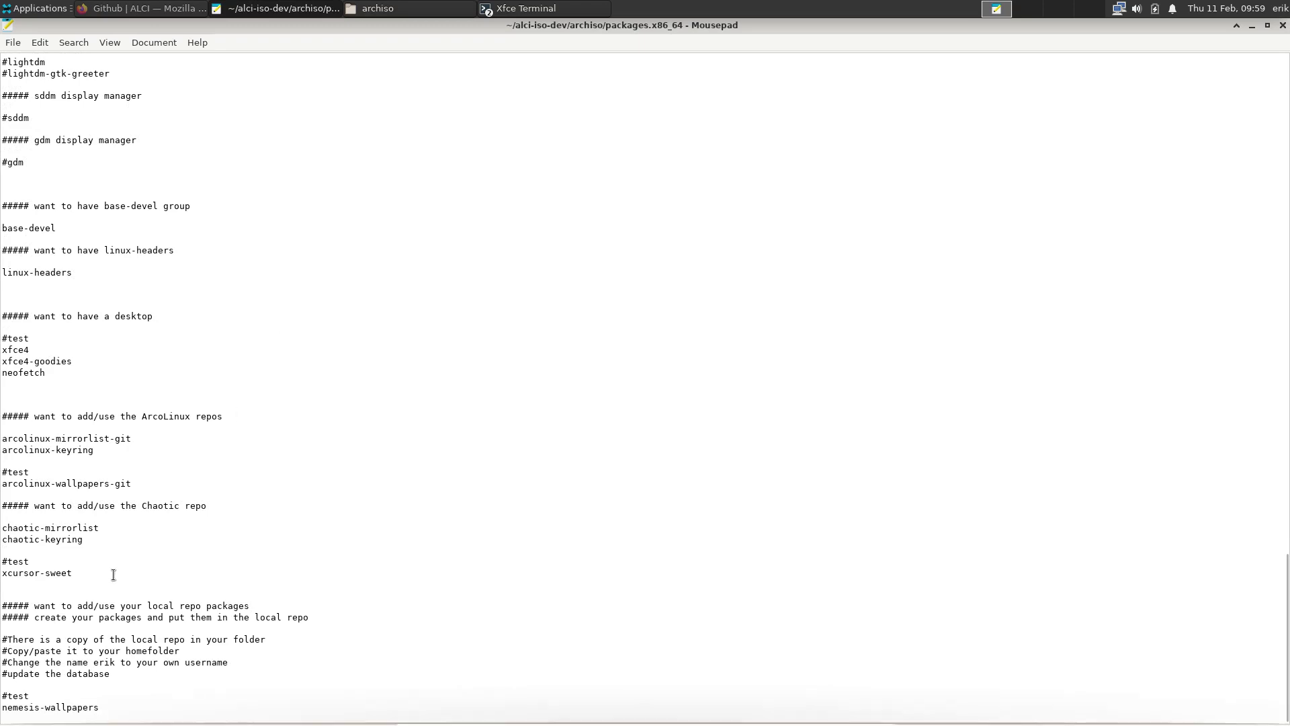
click(118, 706)
key(Return)
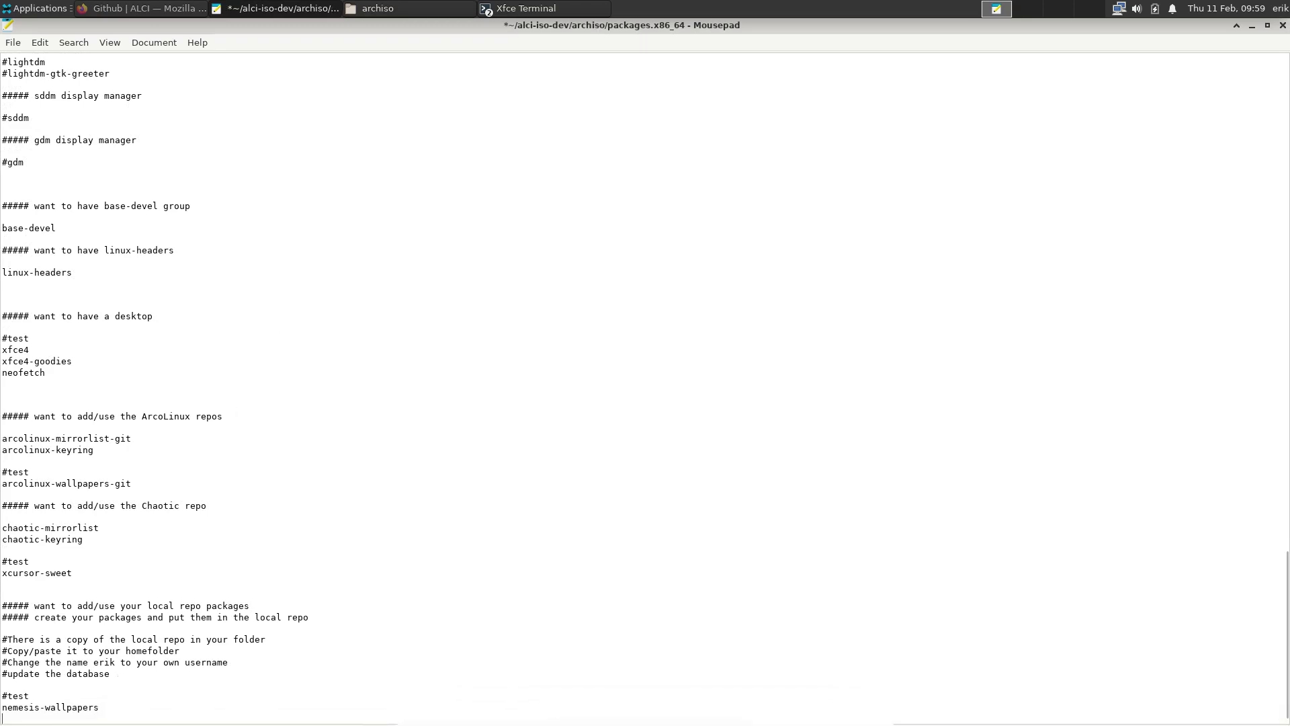
key(Return)
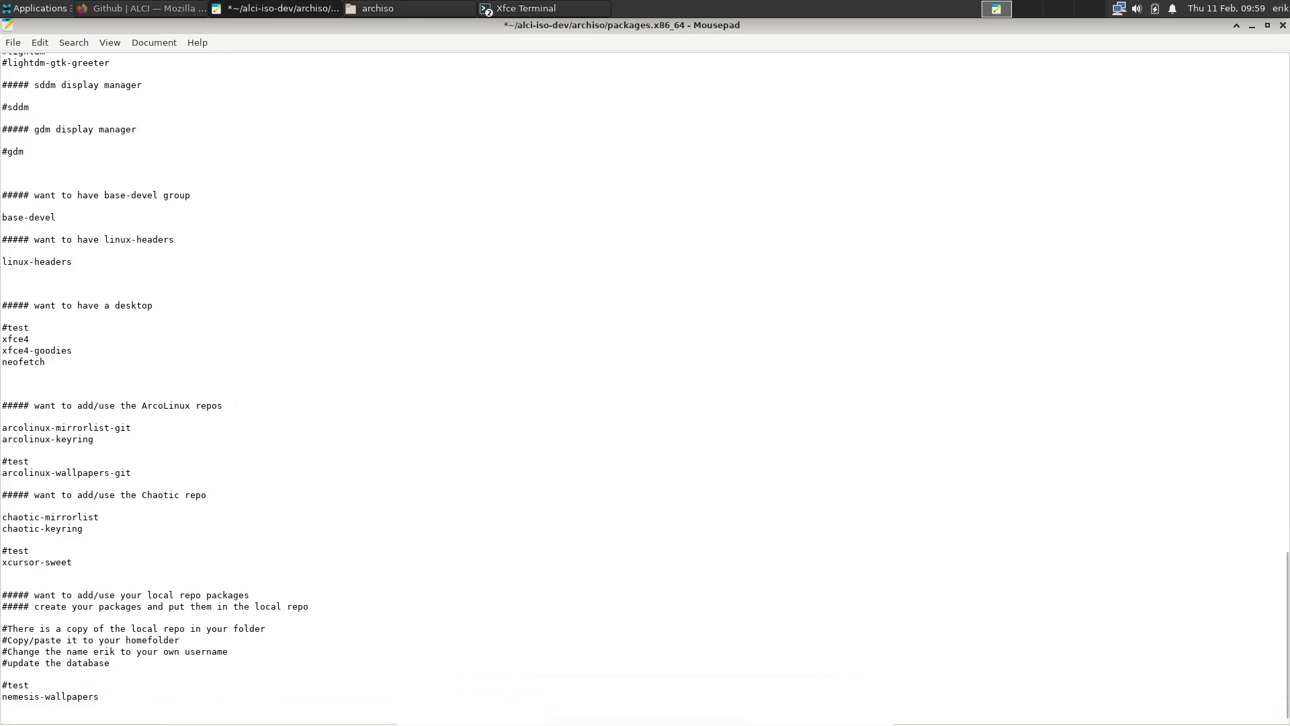
Append firefox, gimp and inkscape on separate lines, then close without saving
double_click(50, 364)
scroll(183, 397, up, 3)
scroll(183, 397, down, 5)
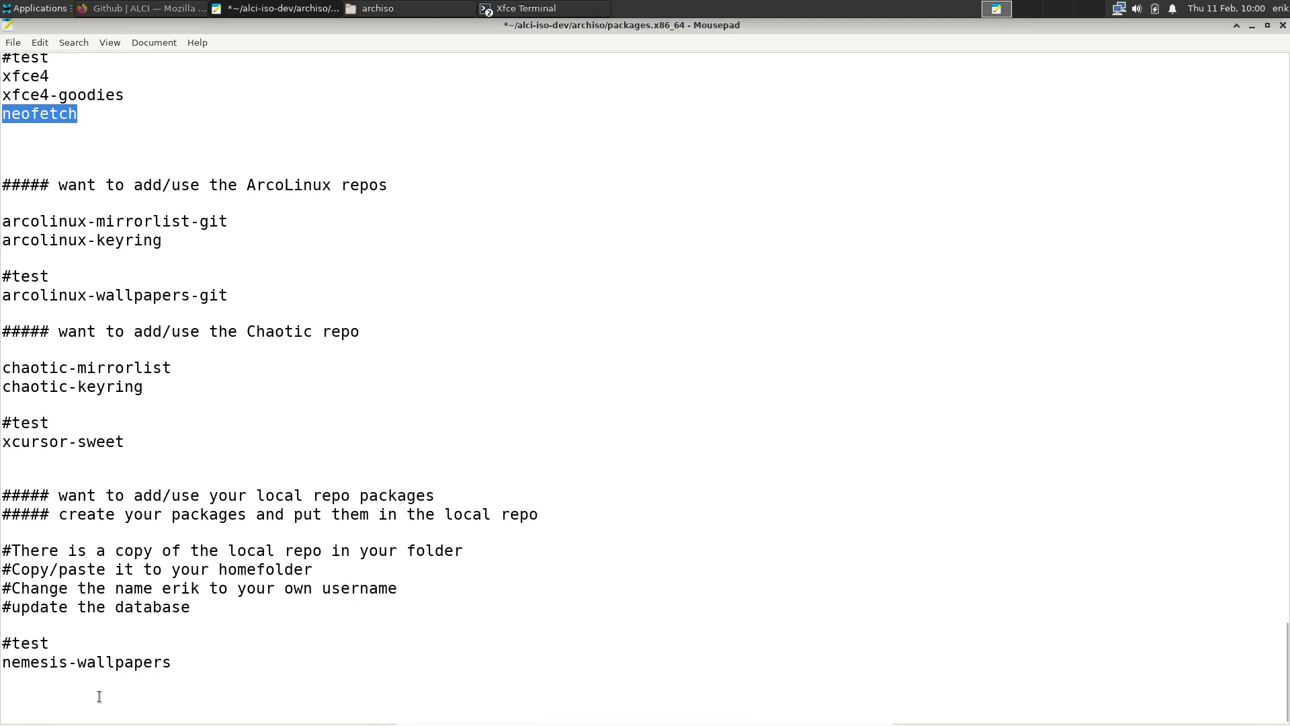
click(98, 696)
text(fierz)
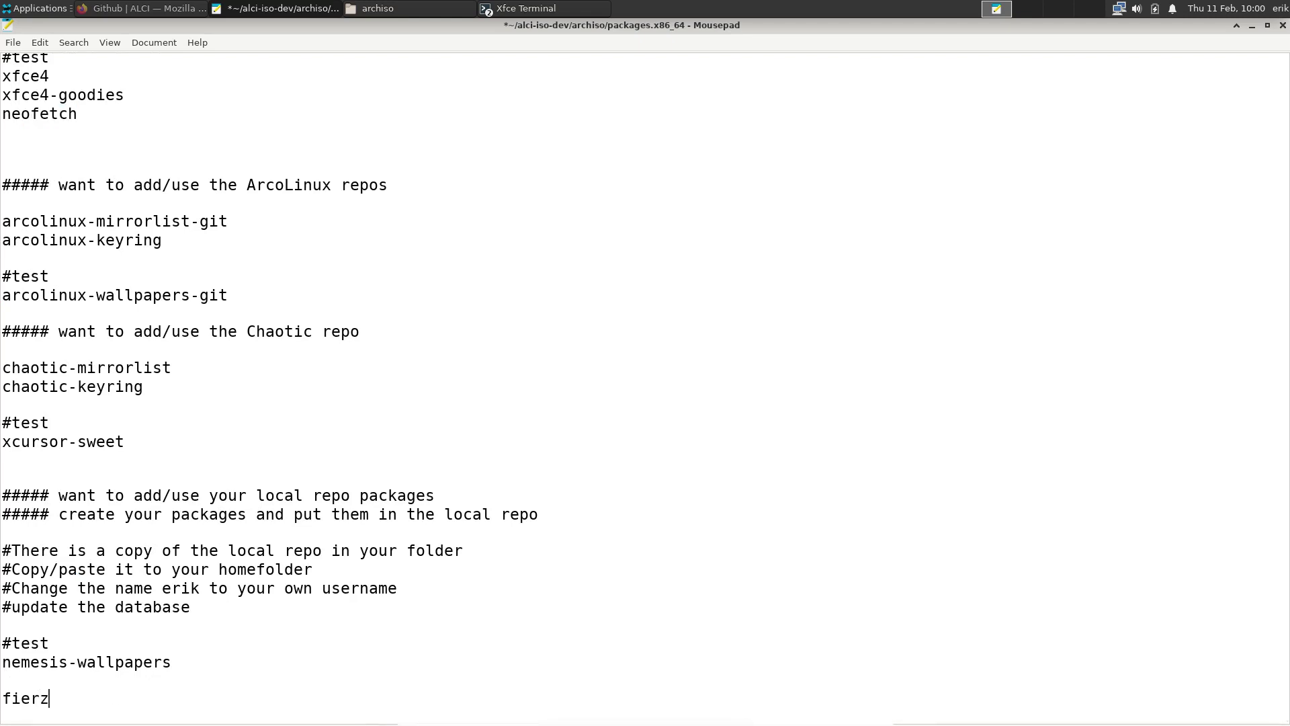
key(BackSpace)
key(BackSpace)
text(refox)
key(Return)
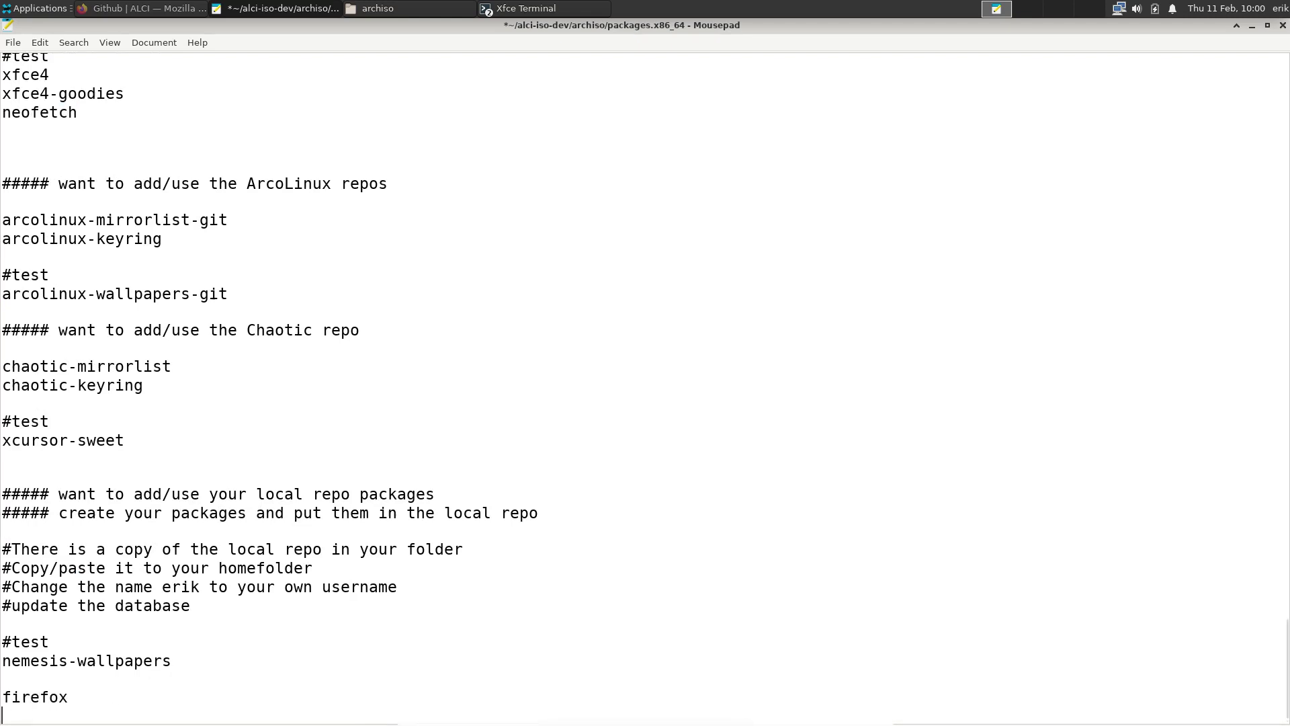
text(gimp)
key(Return)
text(inkscape)
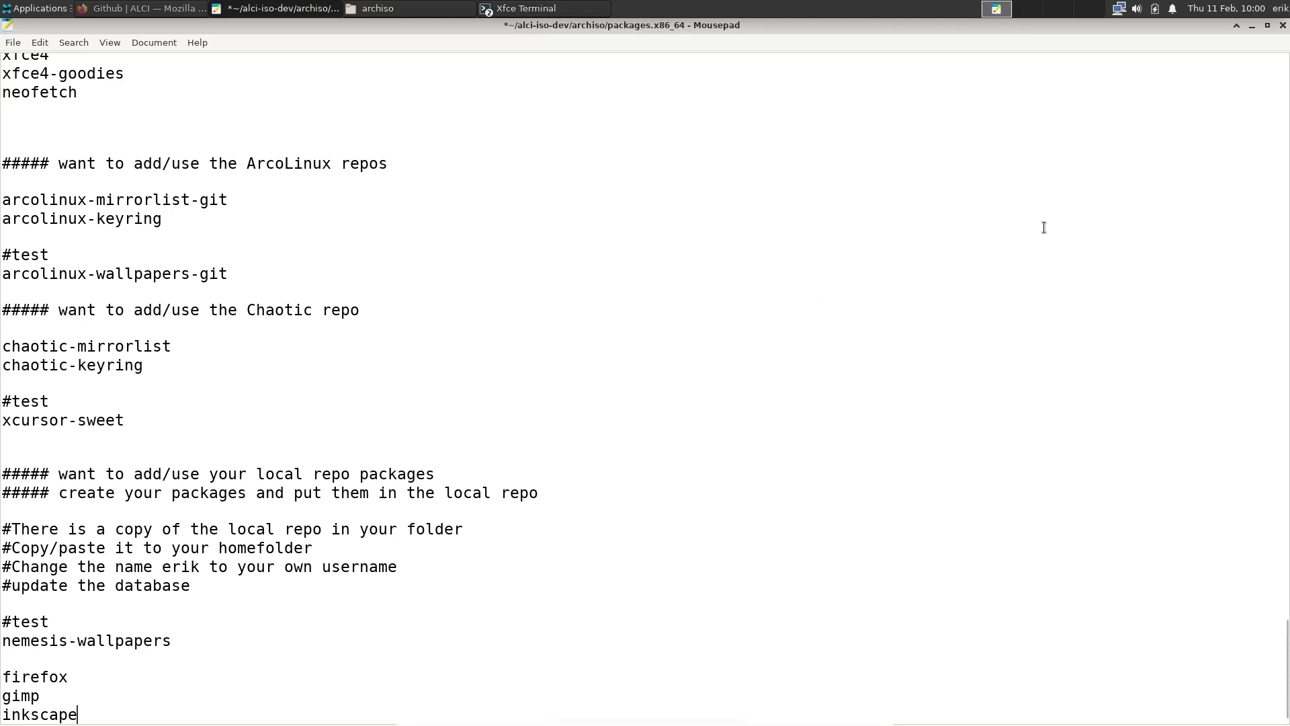
click(1283, 25)
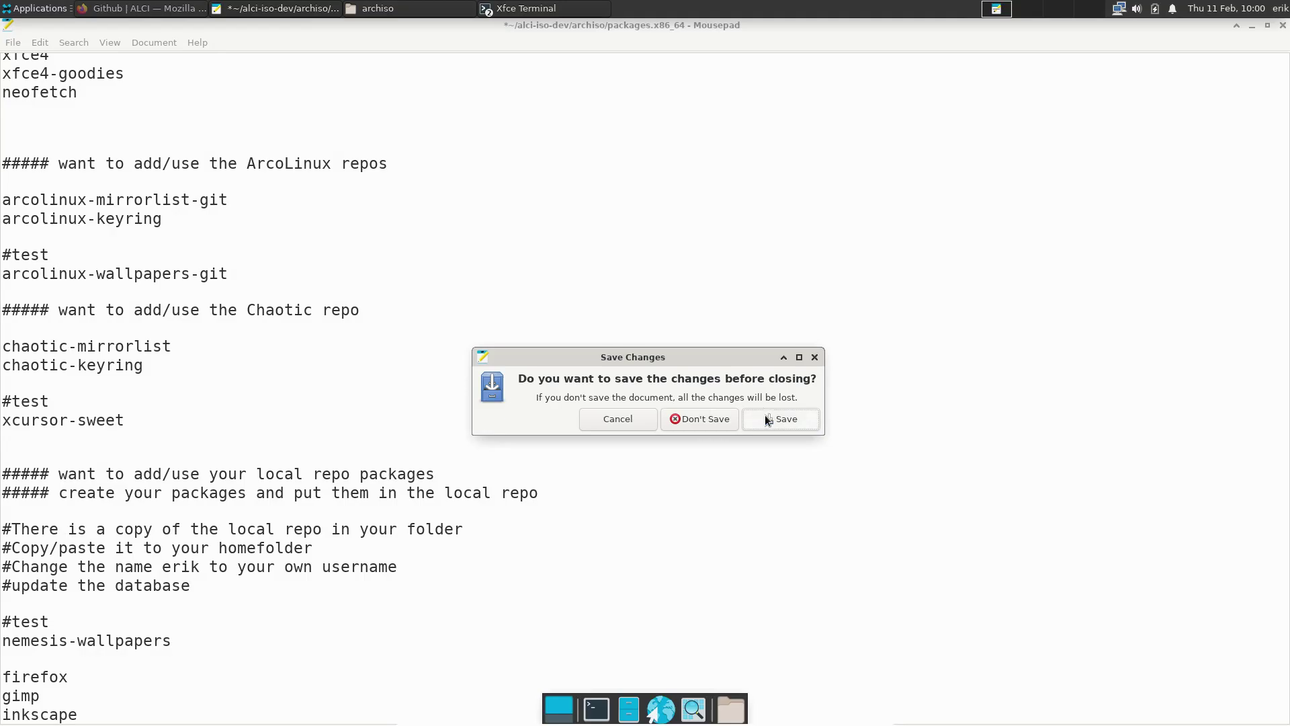
click(706, 419)
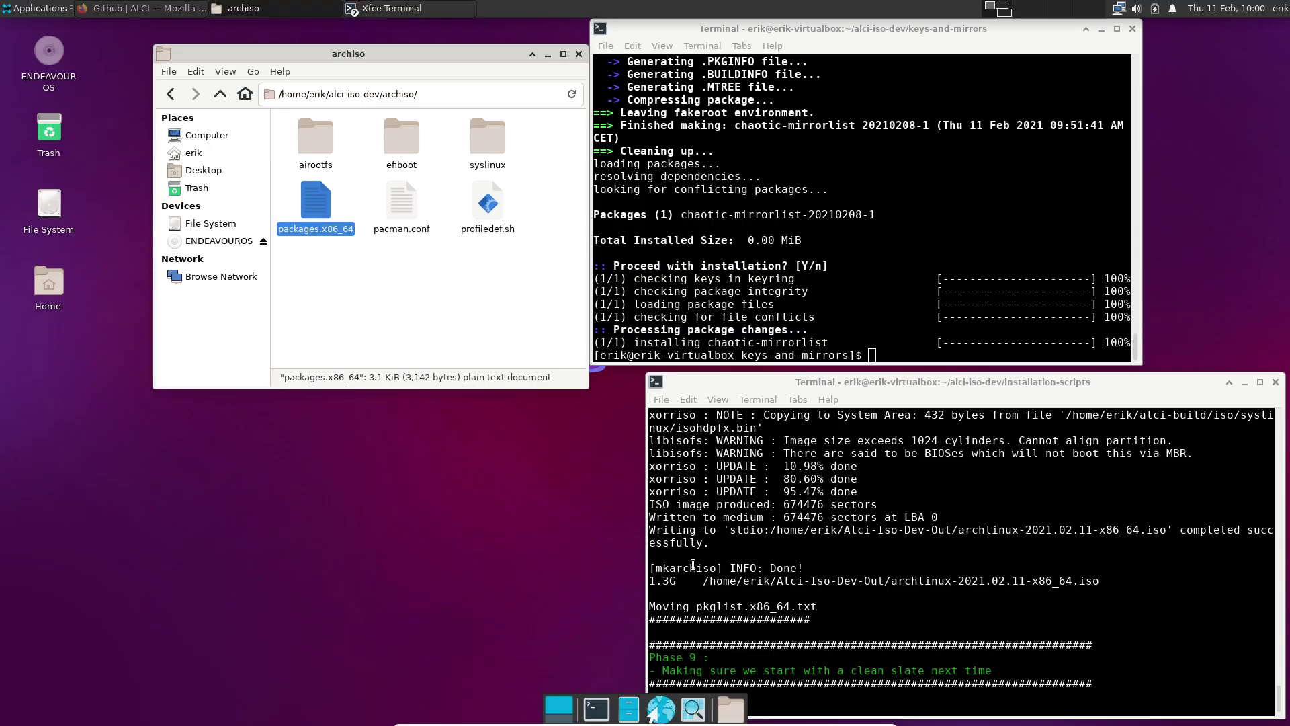